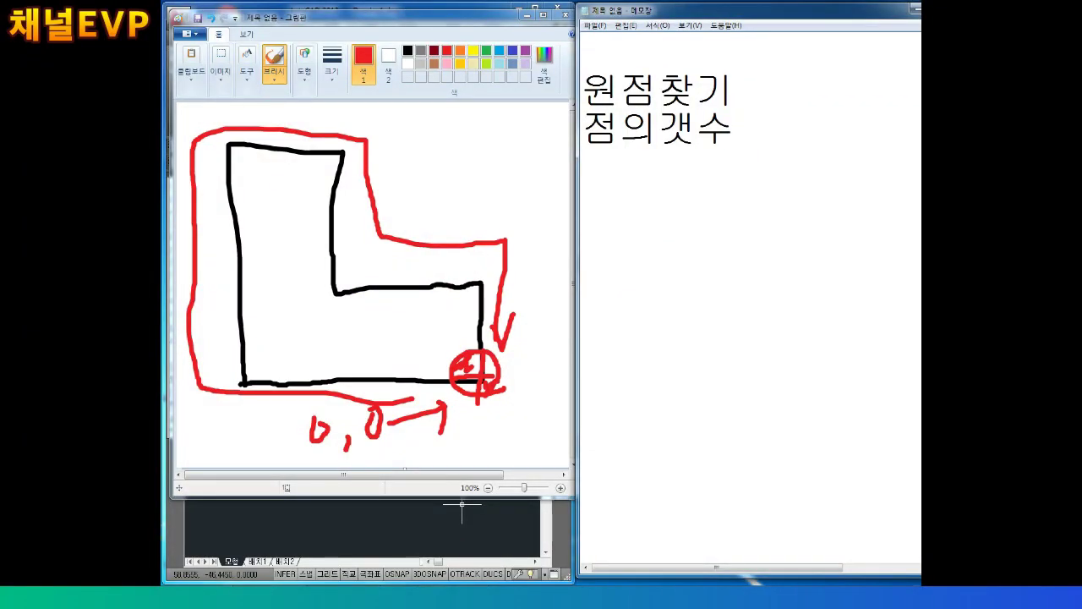
Step: Type the heading 좌표값 in Notepad and start a dashed divider line beneath it
{"action": "type", "text": "좌표값"}
{"action": "key", "text": "Return"}
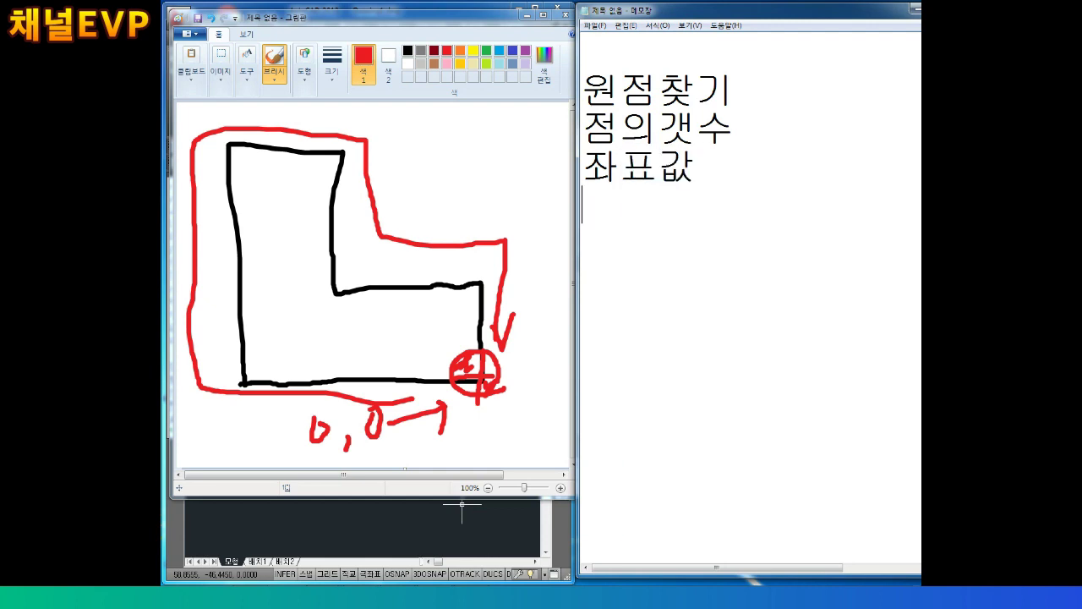
{"action": "type", "text": "ㅓ"}
{"action": "type", "text": "-----"}
Step: Label the L-shape's corners 1 through 5 with the green brush in Paint
{"action": "left_click", "coordinate": [487, 54]}
{"action": "left_click_drag", "start_coordinate": [250, 411], "coordinate": [246, 436]}
{"action": "left_click", "coordinate": [487, 51]}
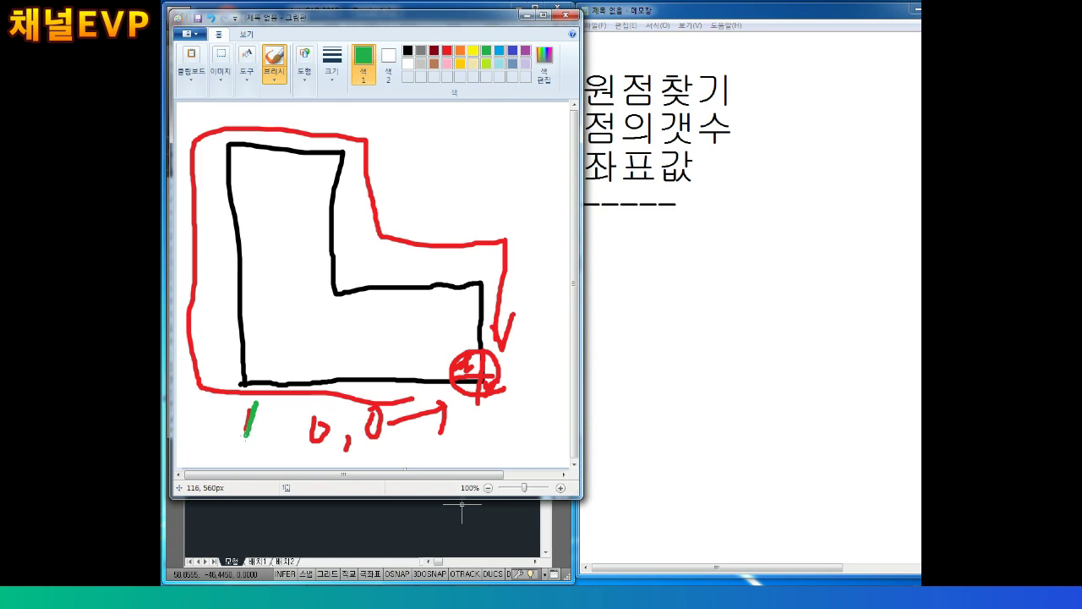
{"action": "left_click_drag", "start_coordinate": [207, 127], "coordinate": [227, 138]}
{"action": "mouse_move", "coordinate": [342, 126]}
{"action": "left_mouse_down"}
{"action": "mouse_move", "coordinate": [360, 140]}
{"action": "mouse_move", "coordinate": [341, 152]}
{"action": "left_mouse_up"}
{"action": "mouse_move", "coordinate": [344, 299]}
{"action": "left_mouse_down"}
{"action": "mouse_move", "coordinate": [360, 320]}
{"action": "mouse_move", "coordinate": [337, 348]}
{"action": "left_mouse_up"}
{"action": "mouse_move", "coordinate": [479, 251]}
{"action": "left_mouse_down"}
{"action": "mouse_move", "coordinate": [482, 282]}
{"action": "mouse_move", "coordinate": [516, 256]}
{"action": "left_mouse_up"}
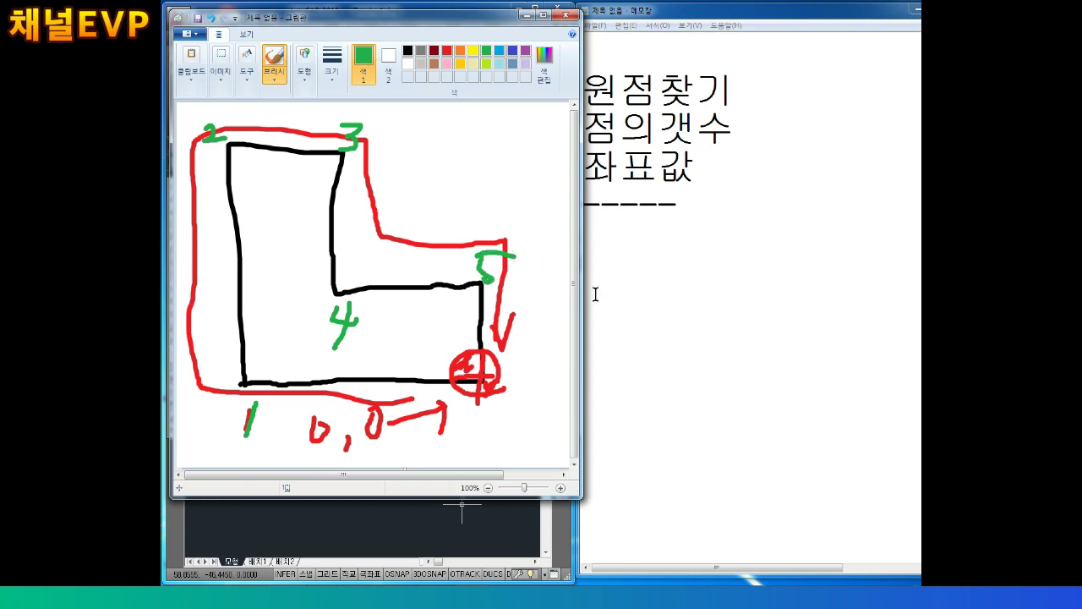
Step: Narrow the Paint sketch window so it sits beside the Notepad notes
{"action": "left_click", "coordinate": [634, 242]}
{"action": "mouse_move", "coordinate": [575, 374]}
{"action": "left_mouse_down"}
{"action": "mouse_move", "coordinate": [556, 367]}
{"action": "mouse_move", "coordinate": [566, 367]}
{"action": "left_mouse_up"}
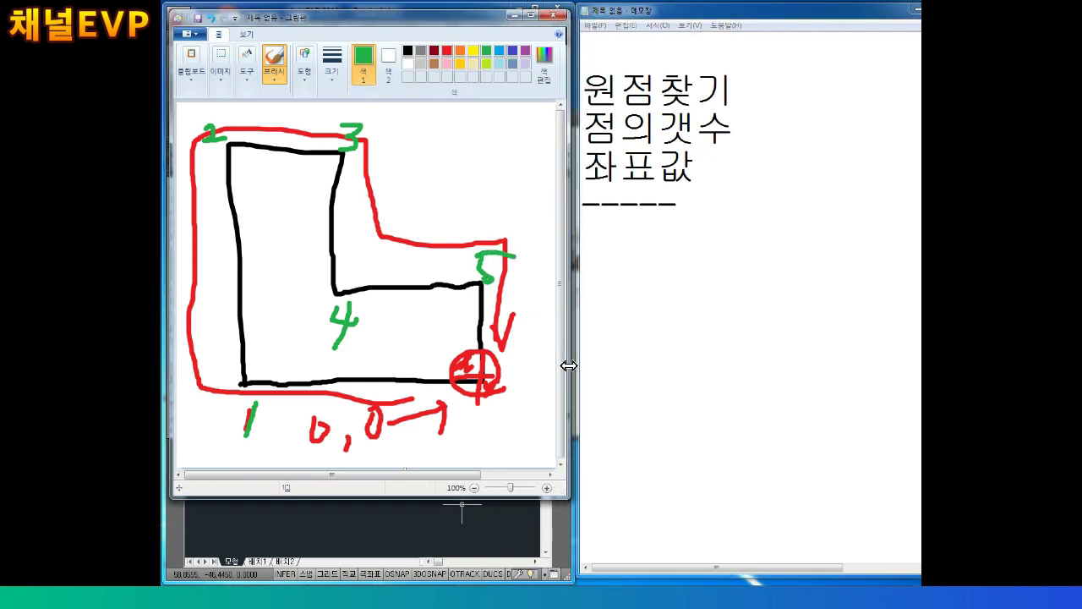
{"action": "left_click", "coordinate": [667, 221]}
{"action": "left_click", "coordinate": [676, 203]}
Step: Lengthen the dashed divider and list the first coordinate 0,0 below it
{"action": "type", "text": "----"}
{"action": "key", "text": "Return"}
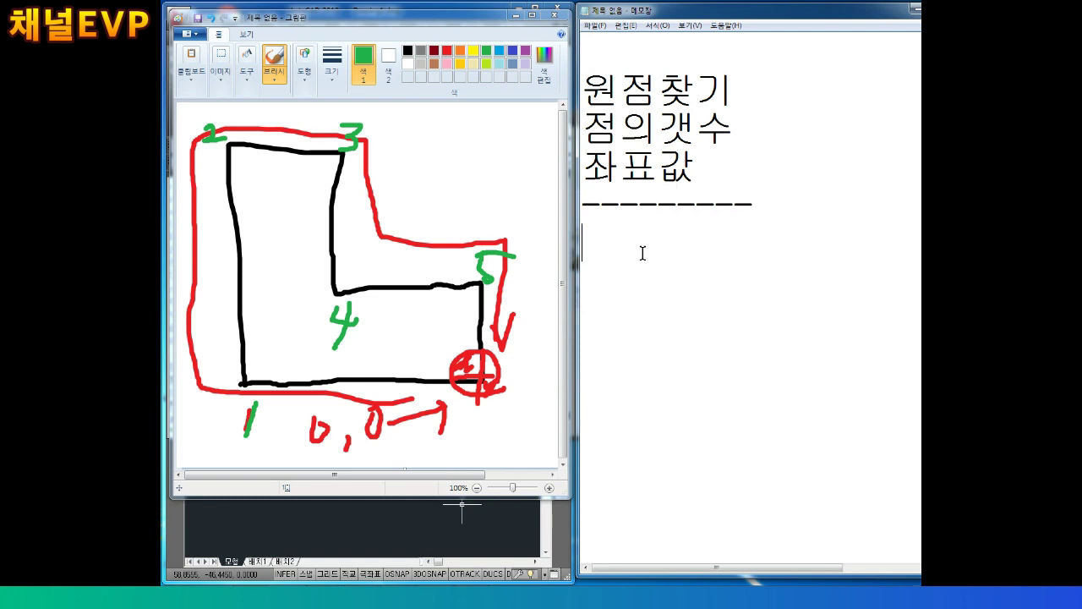
{"action": "key", "text": "Return"}
{"action": "type", "text": "0,0"}
{"action": "key", "text": "Return"}
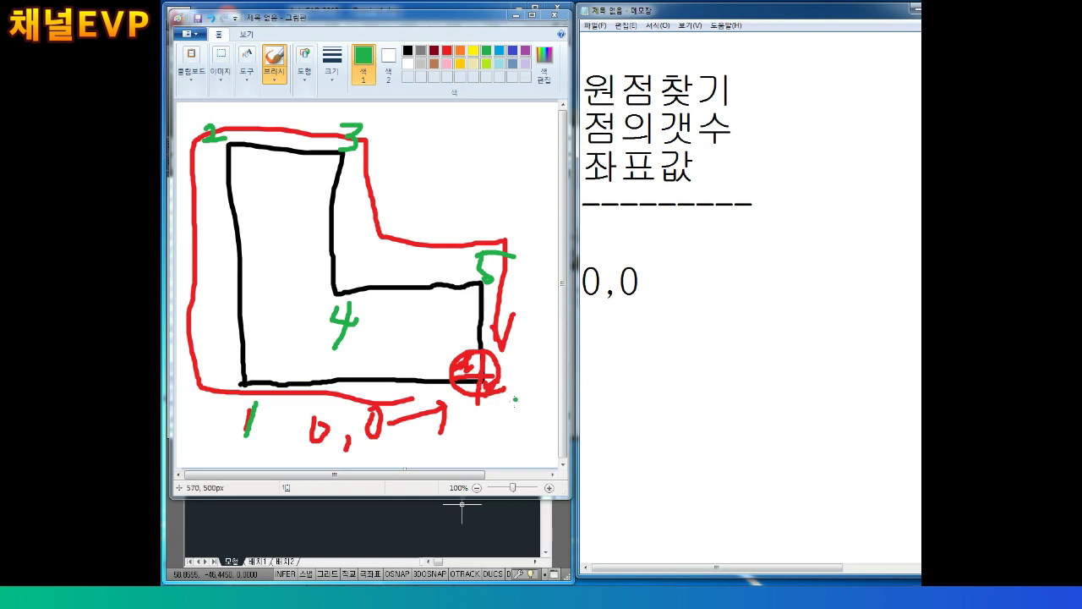
Step: Add -42,0 to the list, marking the bottom edge with a green leftward arrow and circling 1
{"action": "left_click_drag", "start_coordinate": [478, 408], "coordinate": [406, 408]}
{"action": "mouse_move", "coordinate": [423, 395]}
{"action": "left_mouse_down"}
{"action": "mouse_move", "coordinate": [406, 408]}
{"action": "mouse_move", "coordinate": [430, 416]}
{"action": "left_mouse_up"}
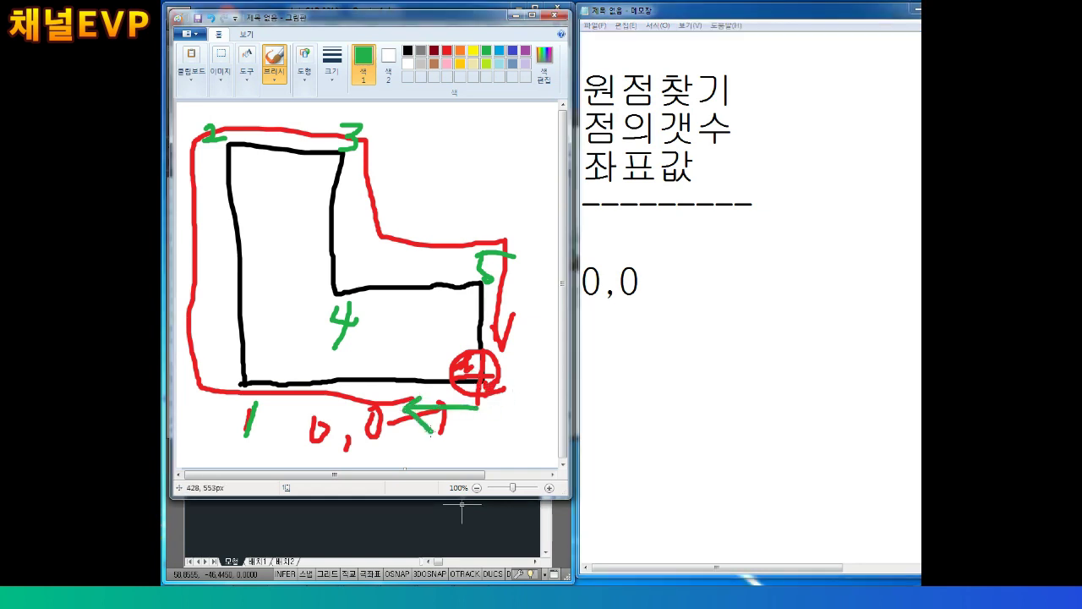
{"action": "left_click", "coordinate": [606, 312]}
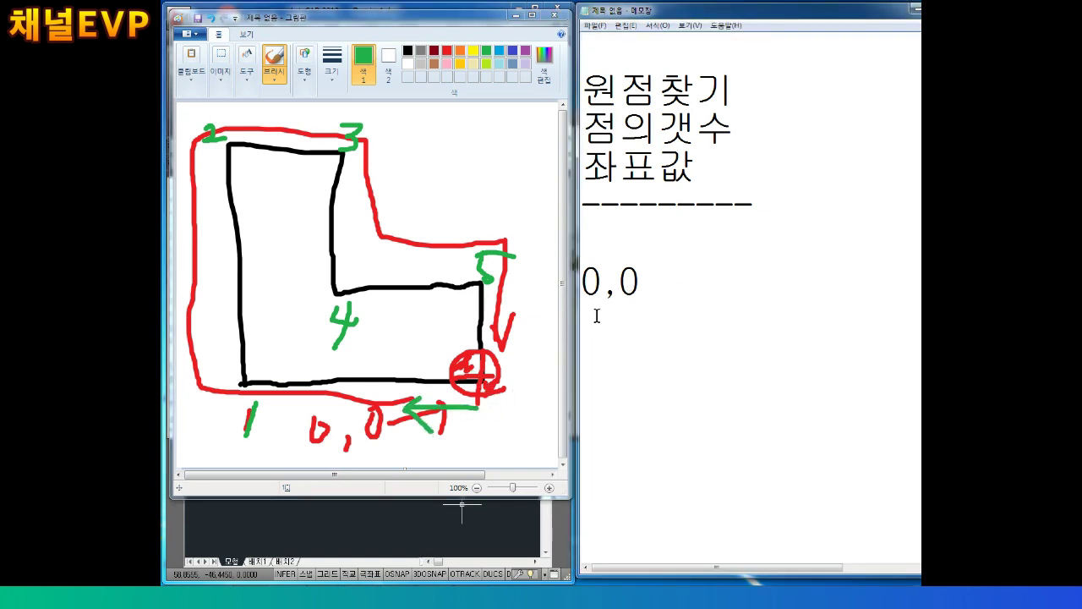
{"action": "type", "text": "-42,0"}
{"action": "key", "text": "Return"}
{"action": "left_click_drag", "start_coordinate": [269, 438], "coordinate": [283, 425]}
Step: Circle labels 1 and 2 in gold and list -42,42 and -27,42
{"action": "left_click", "coordinate": [460, 64]}
{"action": "left_click_drag", "start_coordinate": [260, 400], "coordinate": [272, 396]}
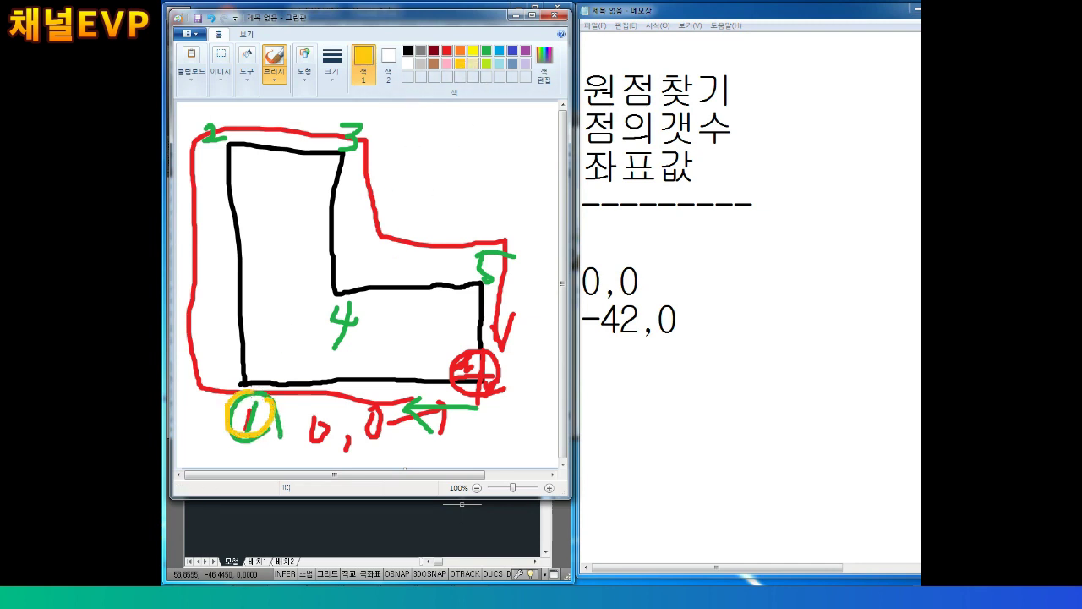
{"action": "left_click_drag", "start_coordinate": [218, 150], "coordinate": [279, 158]}
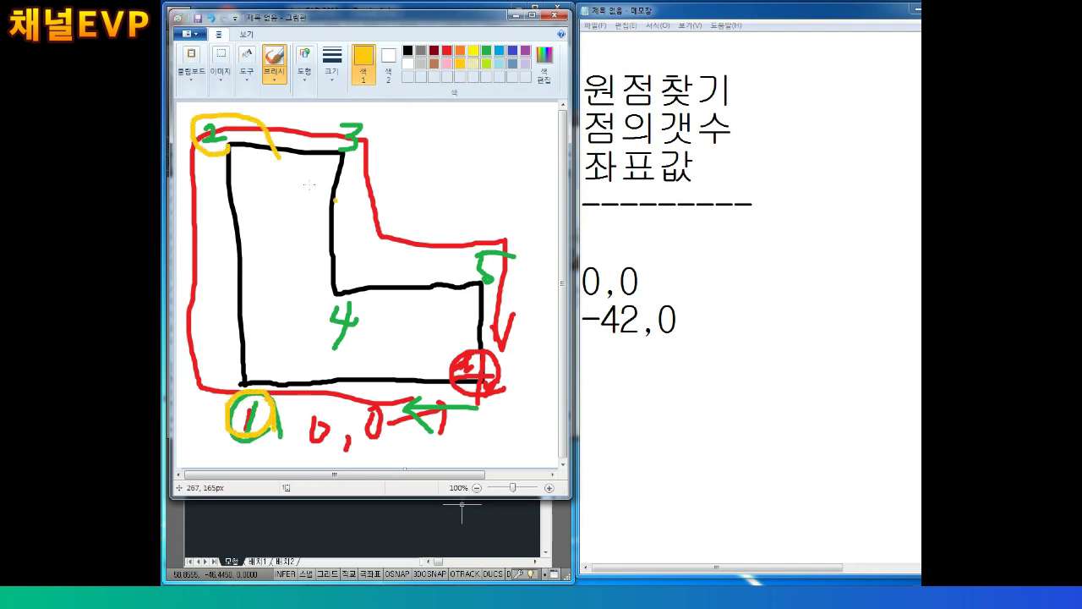
{"action": "left_click", "coordinate": [594, 352]}
{"action": "type", "text": "-42,"}
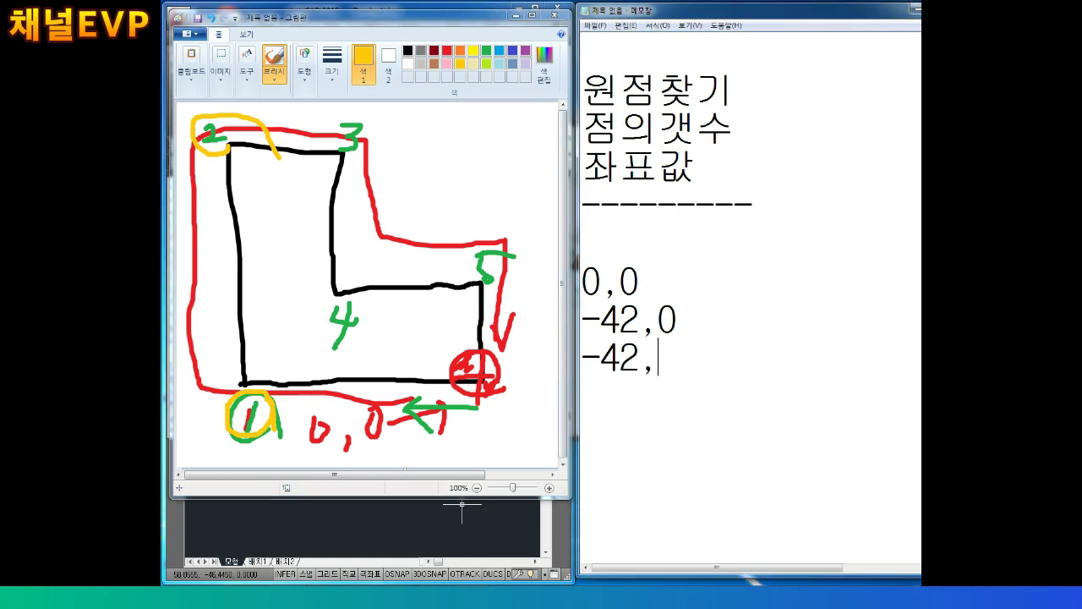
{"action": "type", "text": "42"}
{"action": "left_click_drag", "start_coordinate": [235, 120], "coordinate": [226, 131]}
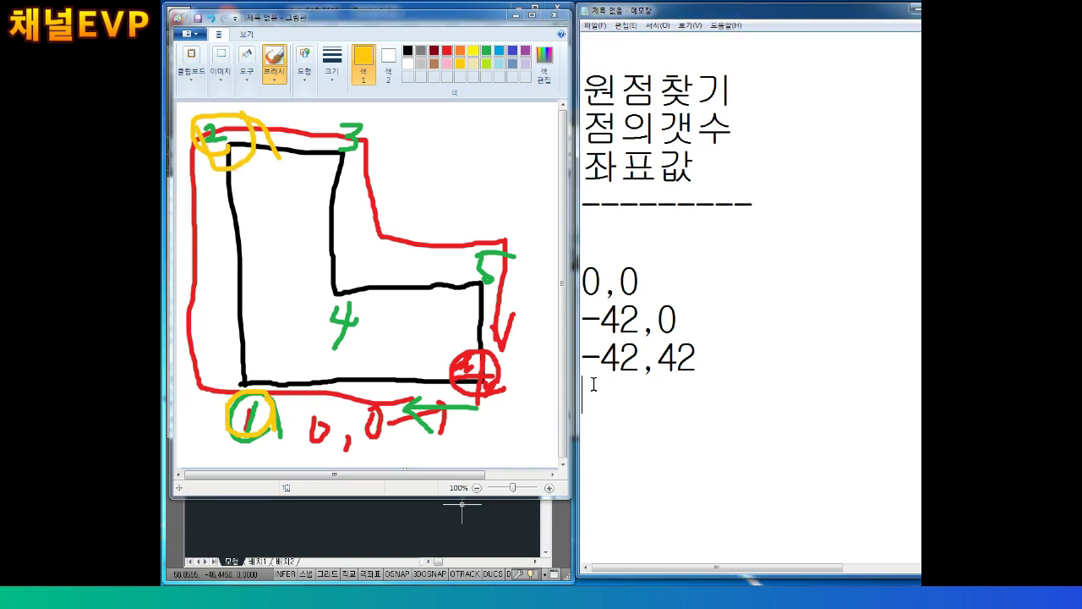
{"action": "mouse_move", "coordinate": [254, 129]}
{"action": "left_mouse_down"}
{"action": "mouse_move", "coordinate": [319, 125]}
{"action": "mouse_move", "coordinate": [313, 144]}
{"action": "left_mouse_up"}
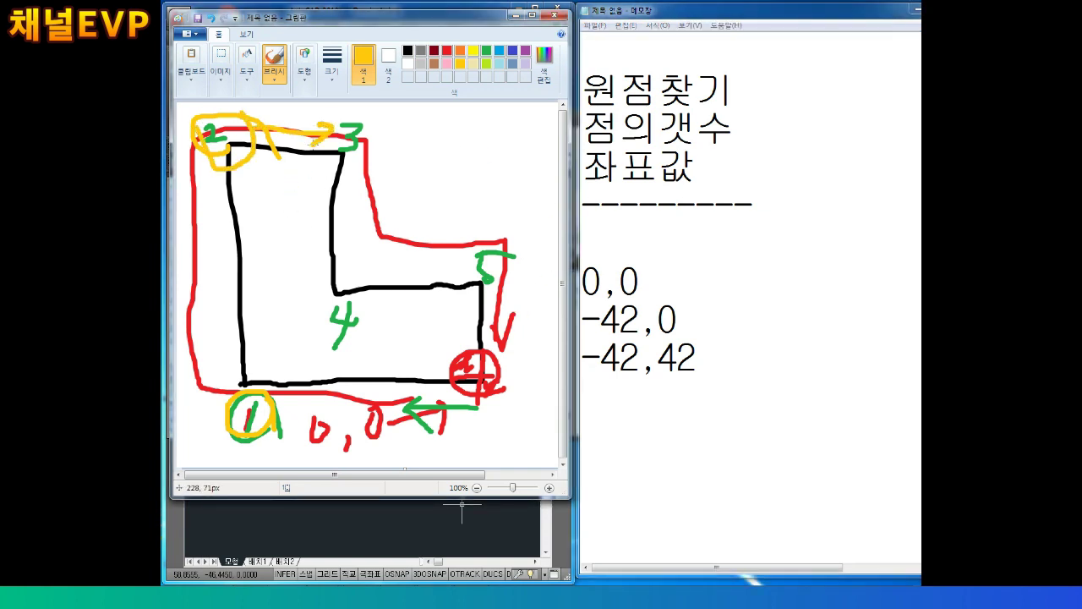
{"action": "type", "text": "-27,472"}
{"action": "key", "text": "BackSpace"}
{"action": "key", "text": "BackSpace"}
{"action": "type", "text": "2"}
{"action": "key", "text": "Return"}
Step: Circle label 3 in gold and add -27,15 to the list
{"action": "mouse_move", "coordinate": [372, 172]}
{"action": "left_mouse_down"}
{"action": "mouse_move", "coordinate": [377, 161]}
{"action": "mouse_move", "coordinate": [385, 245]}
{"action": "left_mouse_up"}
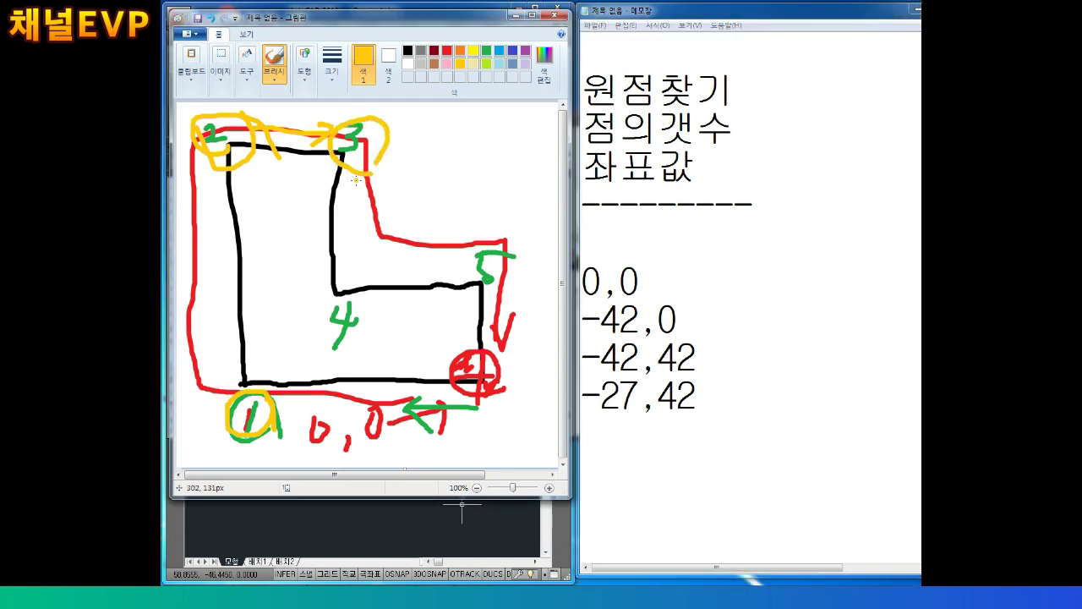
{"action": "left_click", "coordinate": [609, 430]}
{"action": "type", "text": "-27,"}
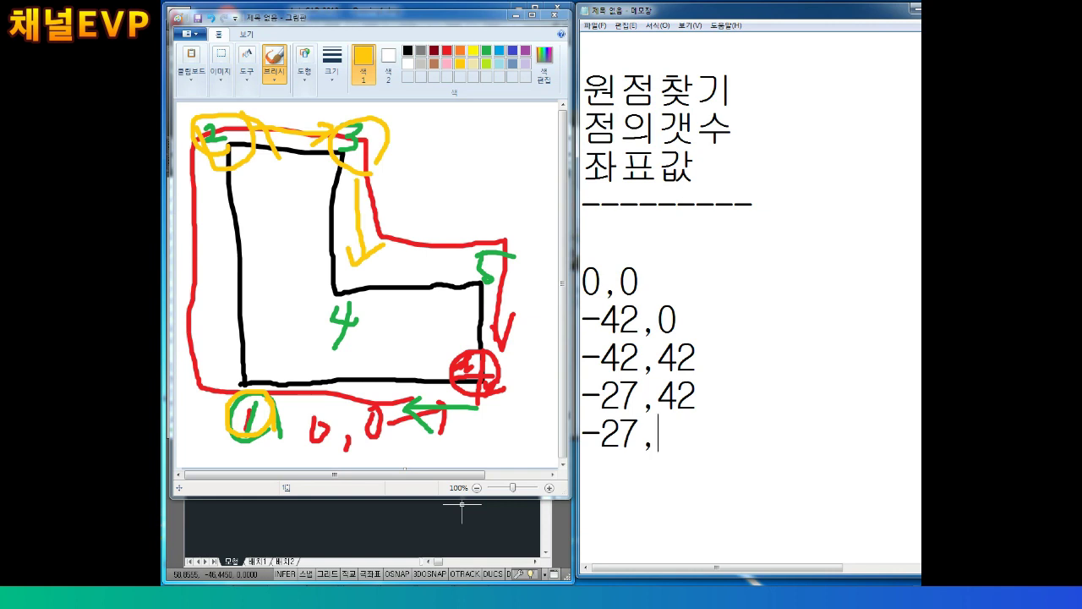
{"action": "type", "text": "15"}
{"action": "key", "text": "Return"}
Step: Mark corners 4 and 5 in gold and finish the list with 0,15 and 0,0
{"action": "mouse_move", "coordinate": [359, 284]}
{"action": "left_mouse_down"}
{"action": "mouse_move", "coordinate": [317, 298]}
{"action": "mouse_move", "coordinate": [334, 316]}
{"action": "left_mouse_up"}
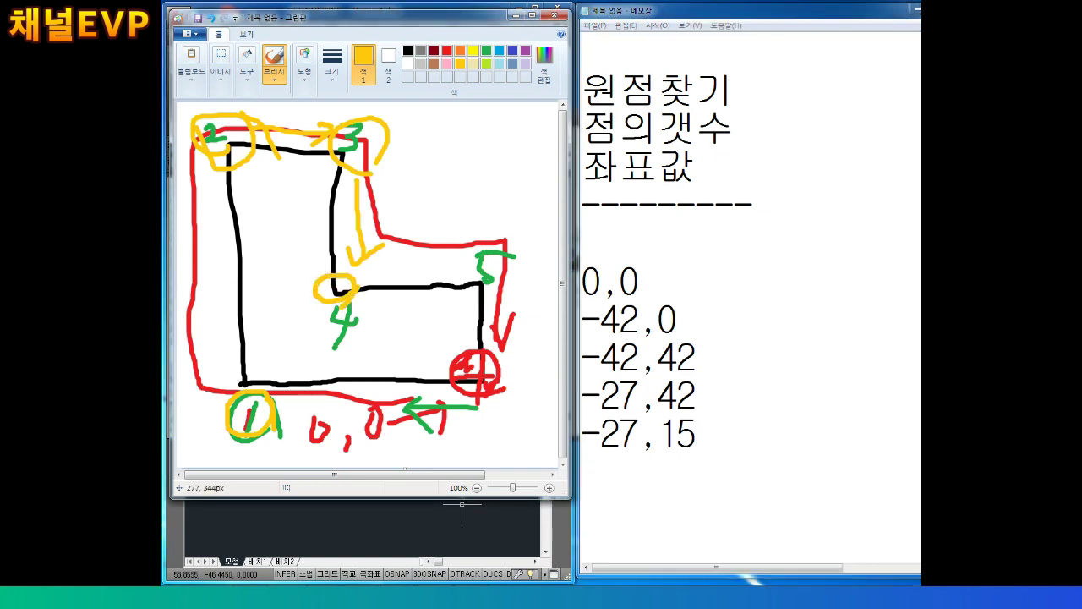
{"action": "mouse_move", "coordinate": [383, 291]}
{"action": "left_mouse_down"}
{"action": "mouse_move", "coordinate": [431, 291]}
{"action": "mouse_move", "coordinate": [419, 297]}
{"action": "left_mouse_up"}
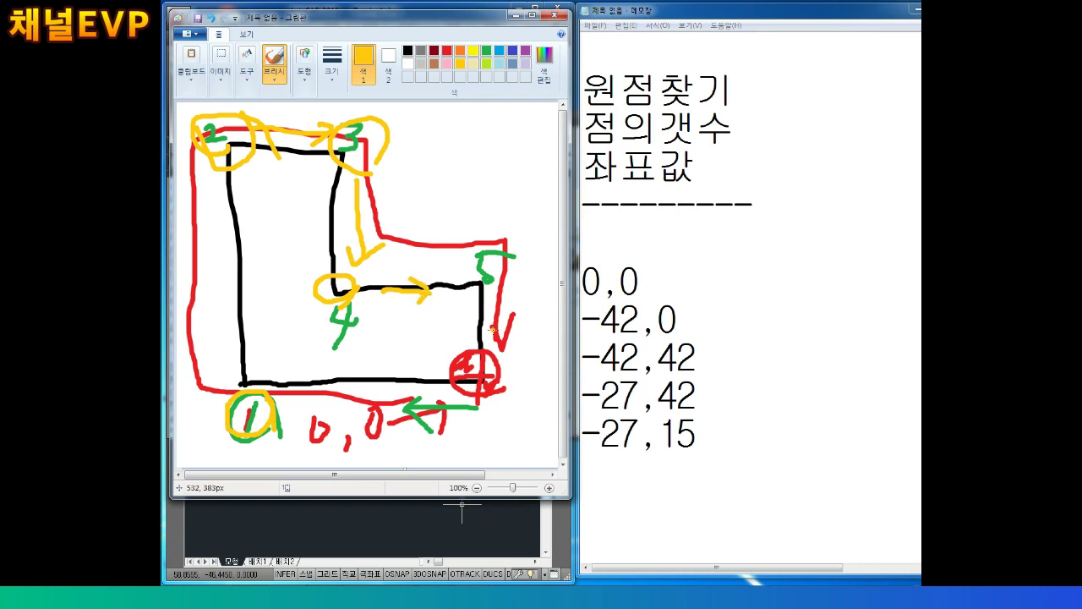
{"action": "left_click", "coordinate": [602, 467]}
{"action": "type", "text": "0,15"}
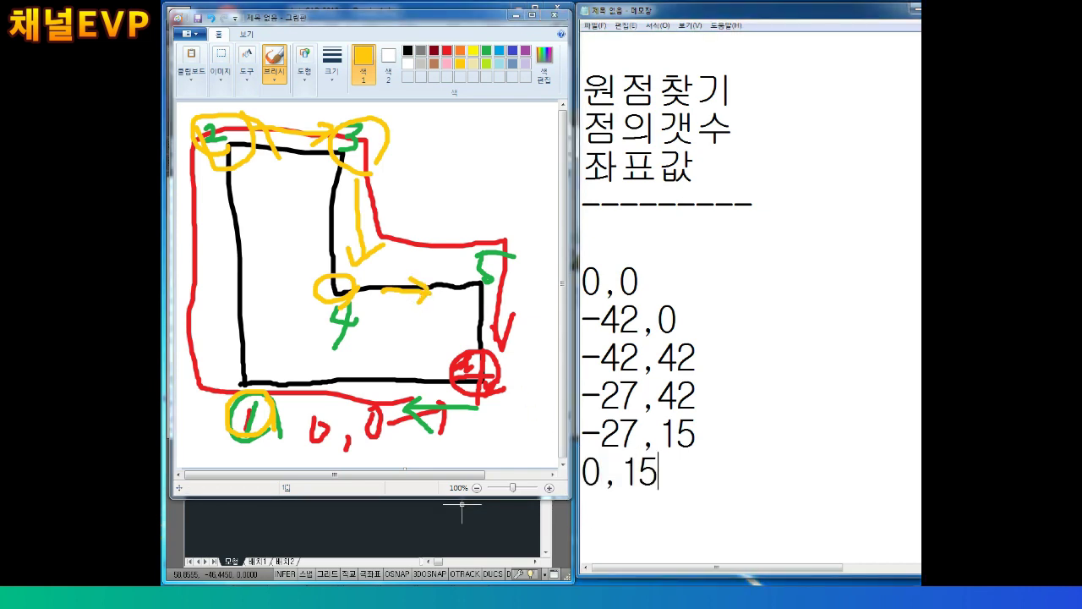
{"action": "mouse_move", "coordinate": [478, 289]}
{"action": "left_mouse_down"}
{"action": "mouse_move", "coordinate": [461, 279]}
{"action": "mouse_move", "coordinate": [496, 296]}
{"action": "mouse_move", "coordinate": [491, 347]}
{"action": "mouse_move", "coordinate": [513, 335]}
{"action": "left_mouse_up"}
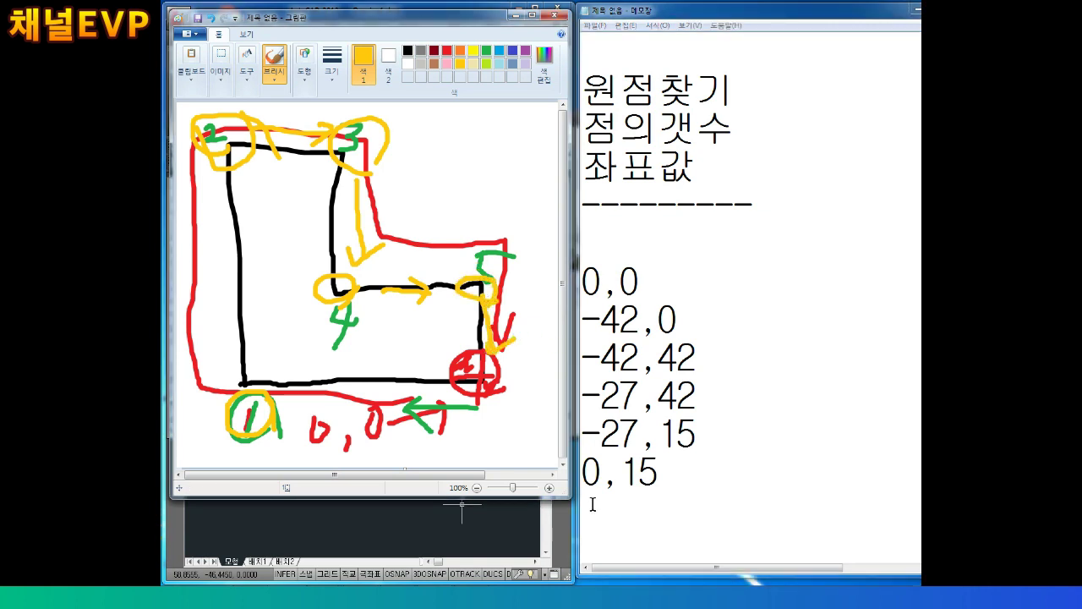
{"action": "left_click", "coordinate": [592, 505]}
{"action": "key", "text": "Return"}
{"action": "type", "text": "0,0"}
{"action": "key", "text": "Return"}
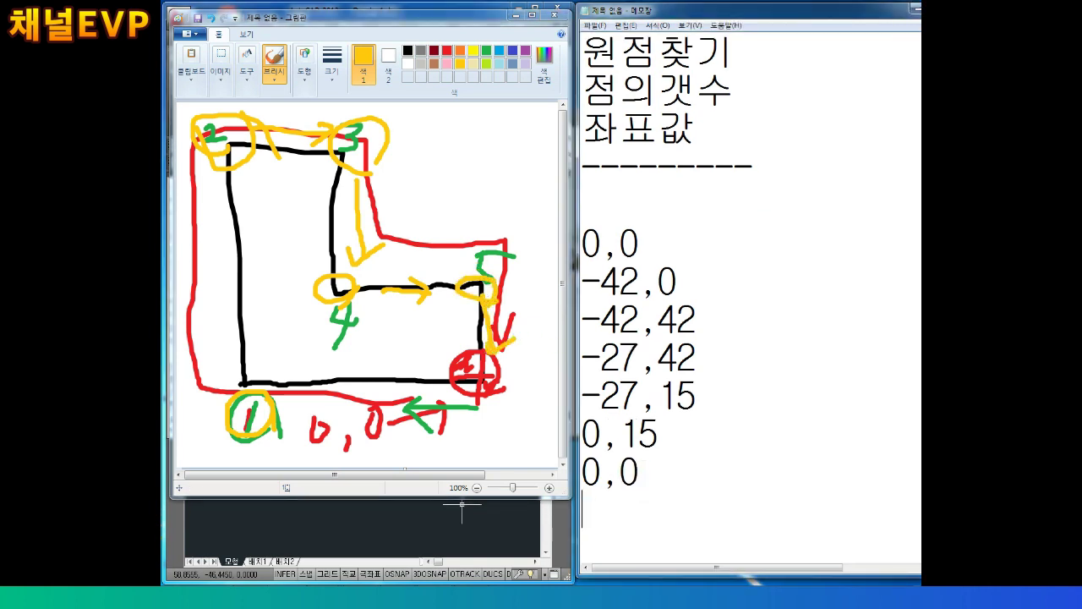
{"action": "key", "text": "Return"}
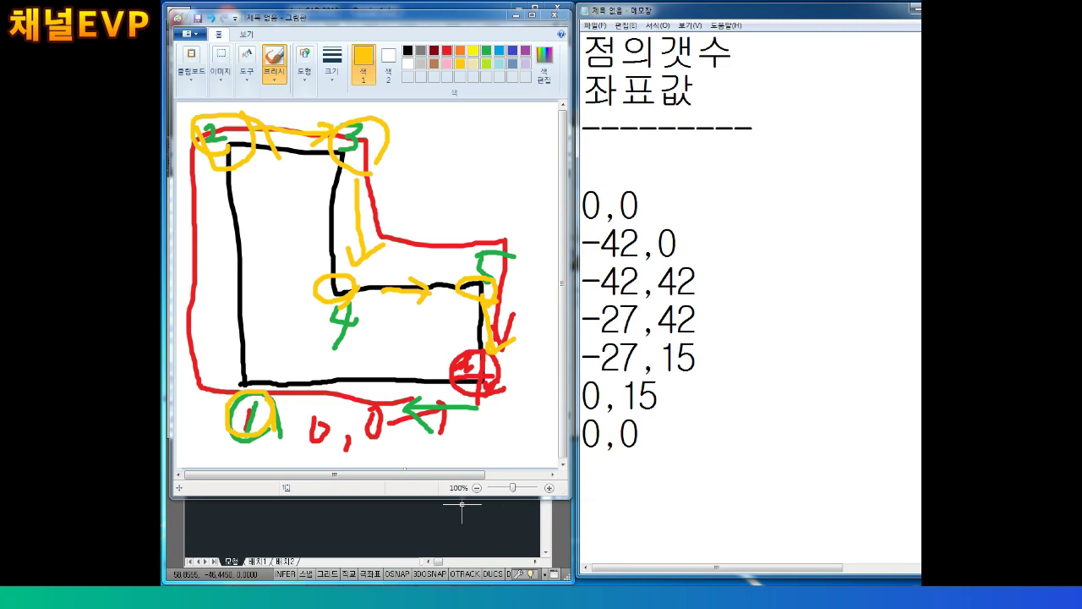
Step: Start a LINE at 0,0 and draw the bottom edge to -42,0
{"action": "left_click", "coordinate": [362, 531]}
{"action": "key", "text": "Escape"}
{"action": "key", "text": "Escape"}
{"action": "key", "text": "Escape"}
{"action": "key", "text": "Escape"}
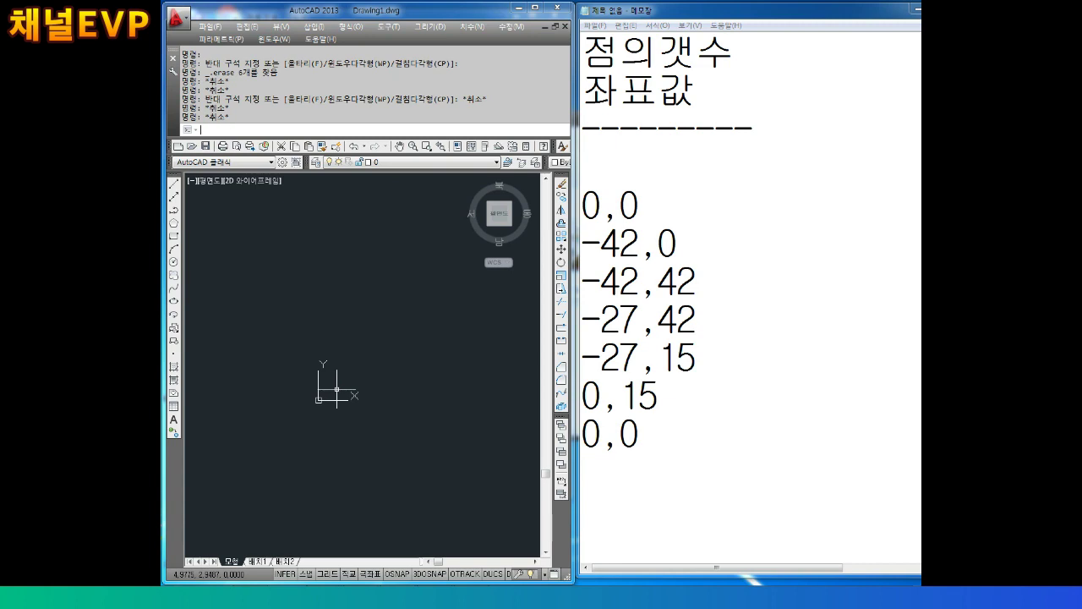
{"action": "key", "text": "Escape"}
{"action": "key", "text": "Escape"}
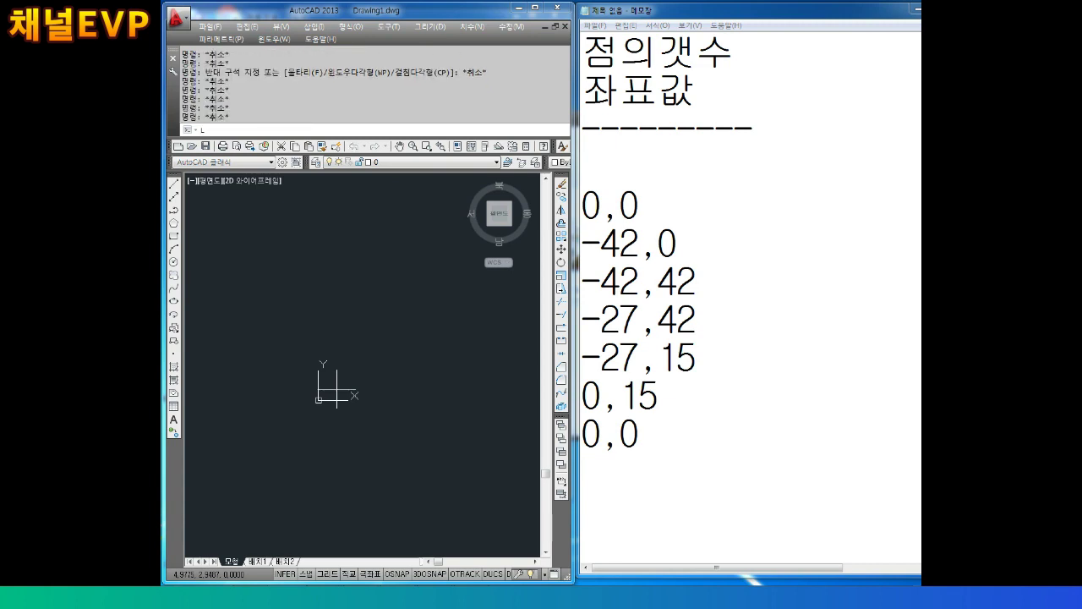
{"action": "key", "text": "Return"}
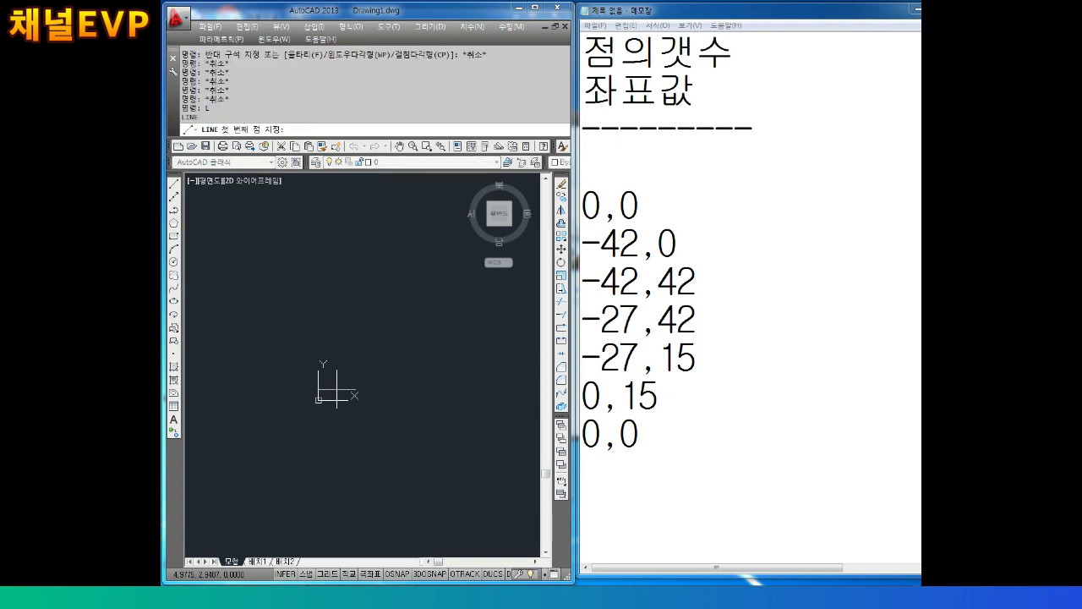
{"action": "key", "text": "Return"}
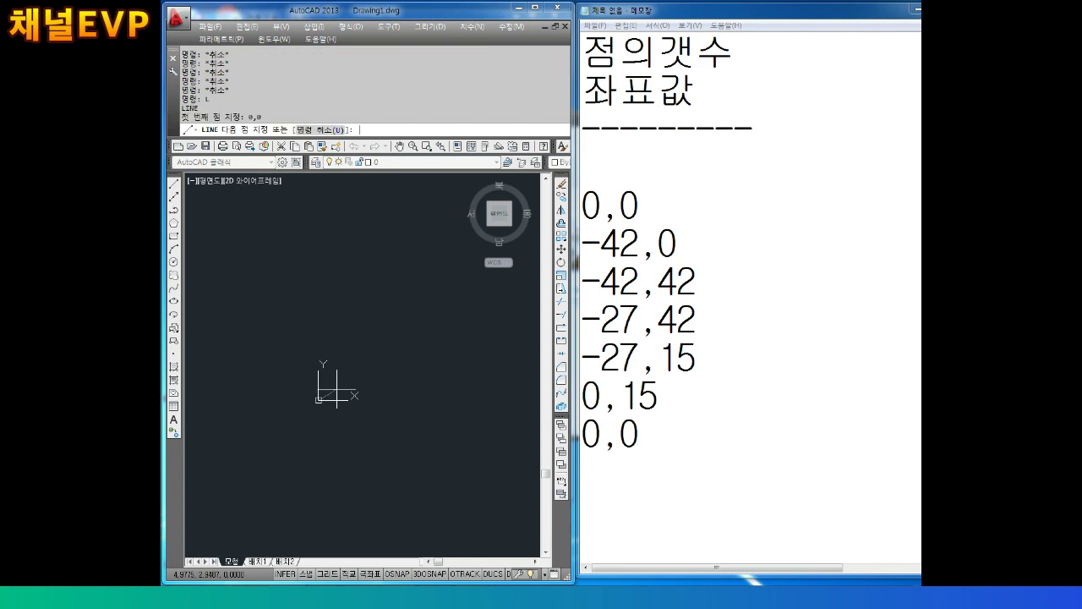
{"action": "scroll", "coordinate": [347, 385], "scroll_direction": "up", "scroll_amount": 4}
{"action": "middle_click_drag", "start_coordinate": [362, 411], "coordinate": [290, 378]}
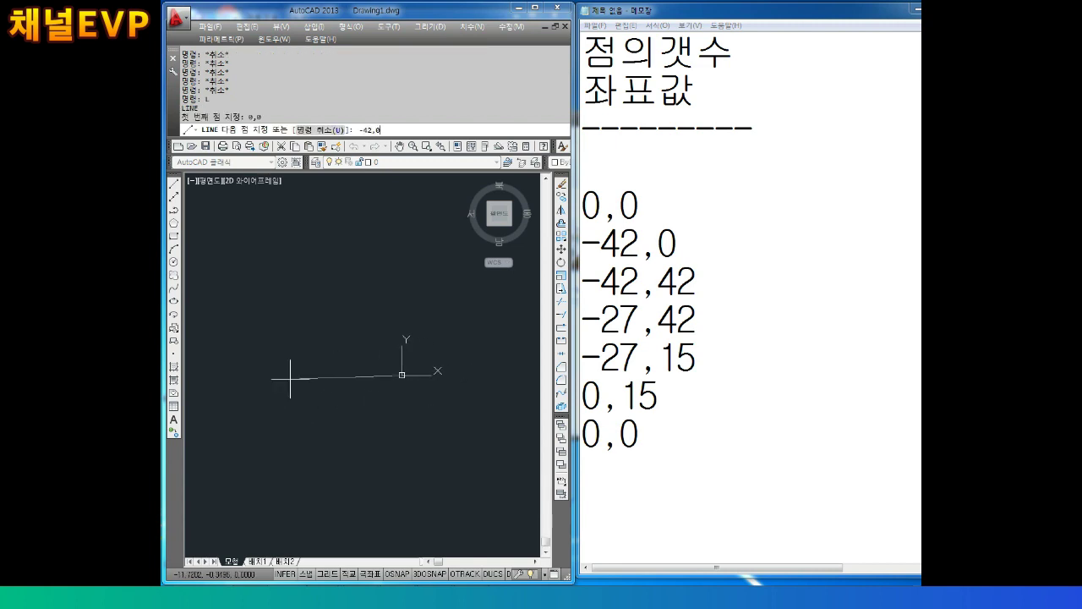
{"action": "key", "text": "Return"}
{"action": "middle_click_drag", "start_coordinate": [282, 386], "coordinate": [423, 434]}
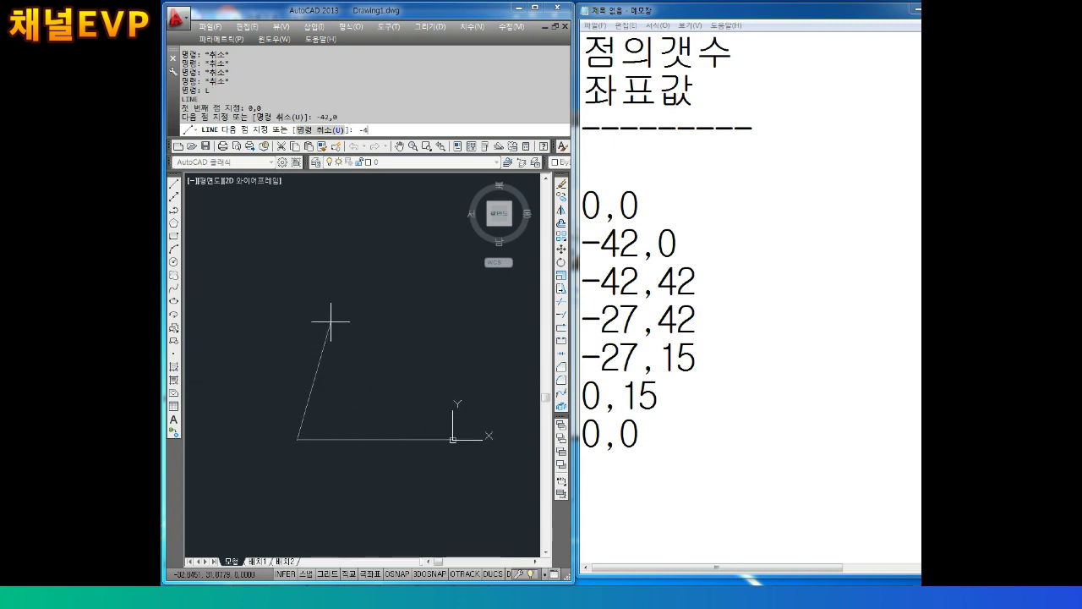
Step: Continue the outline through -42,42, -27,42, -27,15 and 0,15
{"action": "type", "text": "2,42"}
{"action": "key", "text": "Return"}
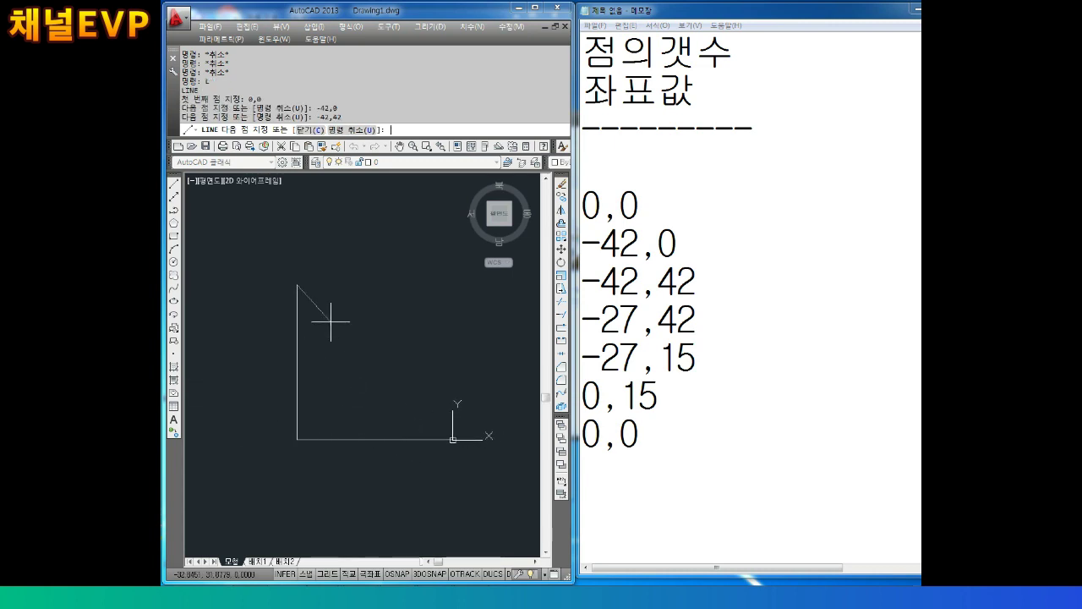
{"action": "middle_click_drag", "start_coordinate": [332, 323], "coordinate": [311, 316]}
{"action": "type", "text": "-27,42"}
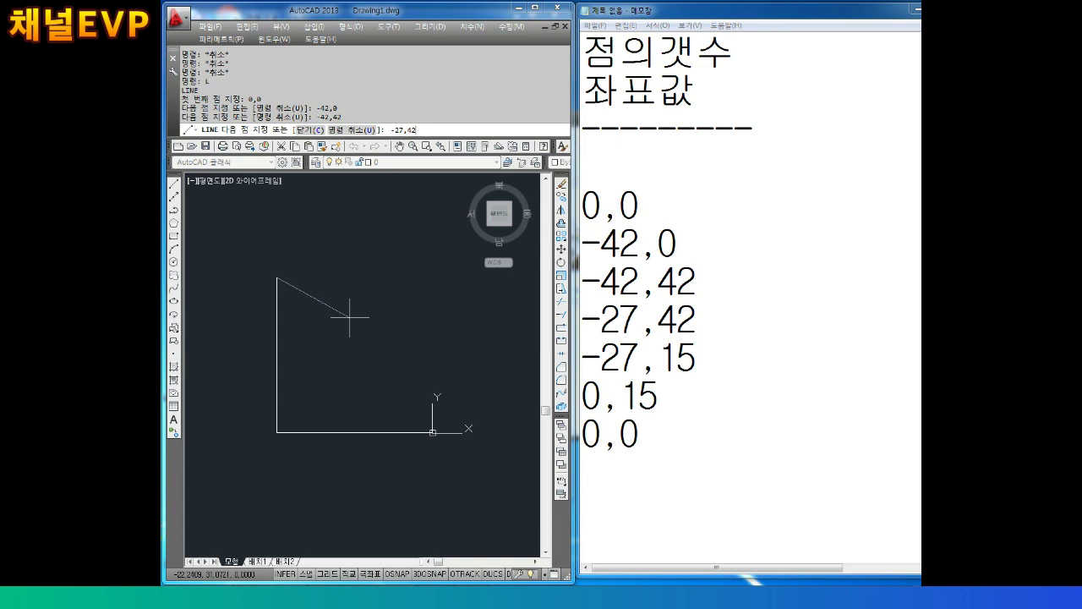
{"action": "key", "text": "Return"}
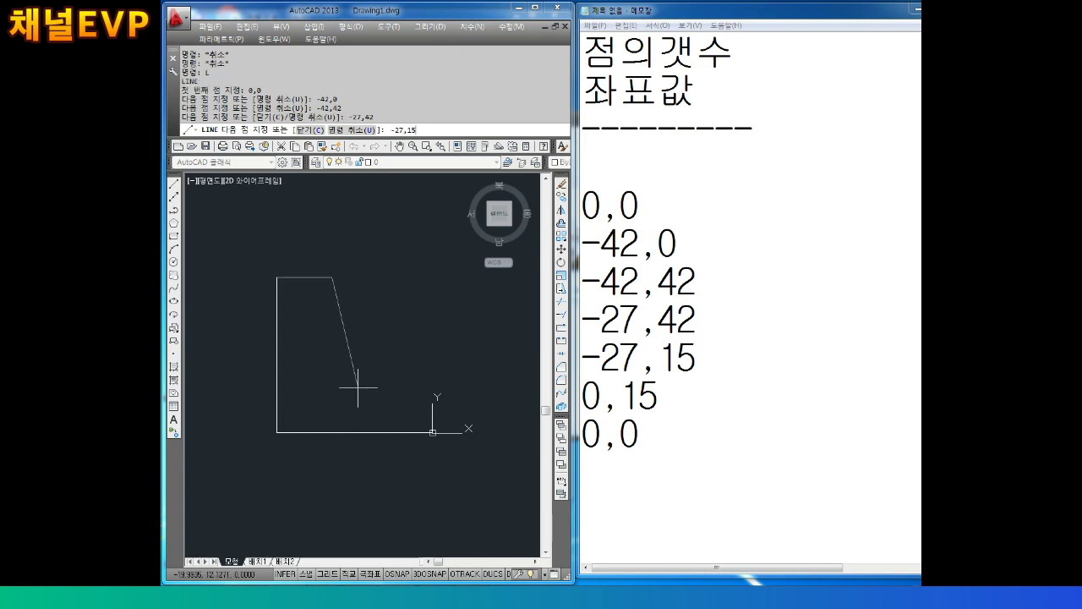
{"action": "key", "text": "Return"}
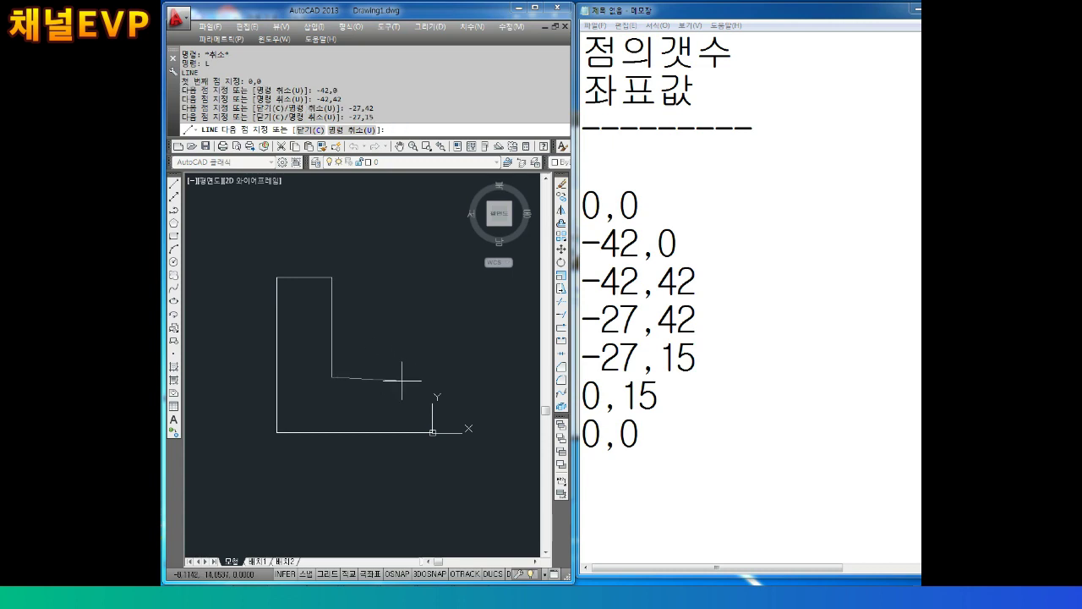
{"action": "type", "text": "0,152"}
{"action": "key", "text": "Return"}
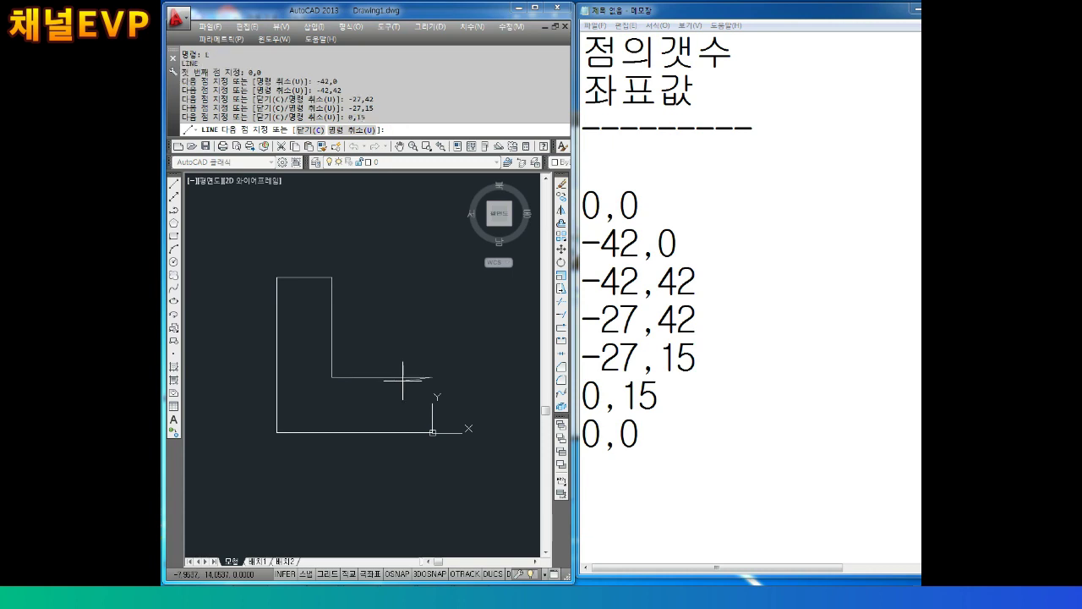
Step: Close the outline back at 0,0 and end the LINE command
{"action": "scroll", "coordinate": [403, 403], "scroll_direction": "up", "scroll_amount": 1}
{"action": "middle_click_drag", "start_coordinate": [403, 403], "coordinate": [412, 416]}
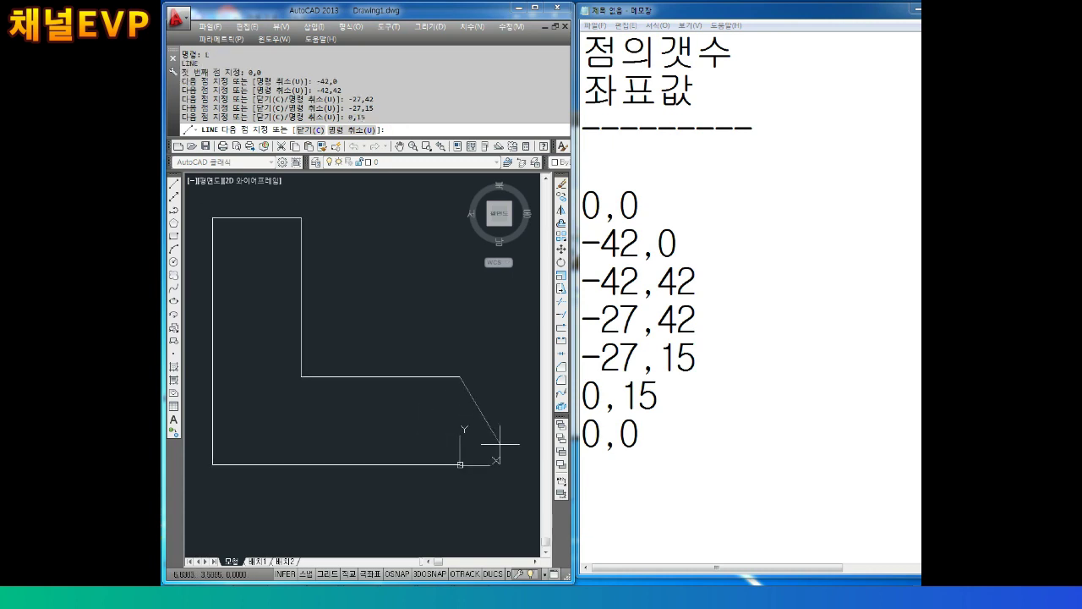
{"action": "key", "text": "Return"}
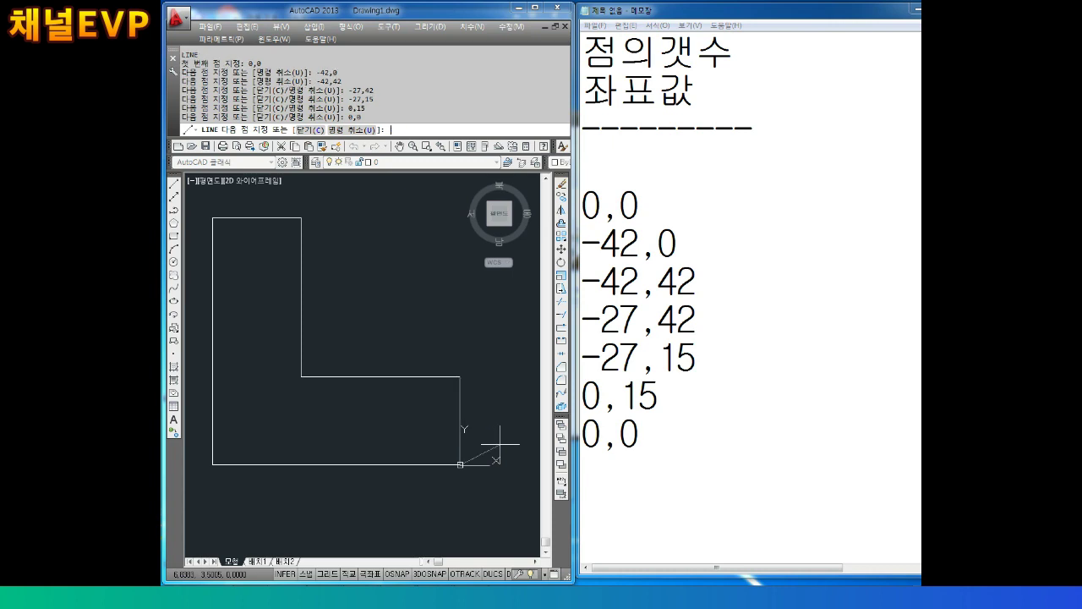
{"action": "left_click", "coordinate": [598, 457]}
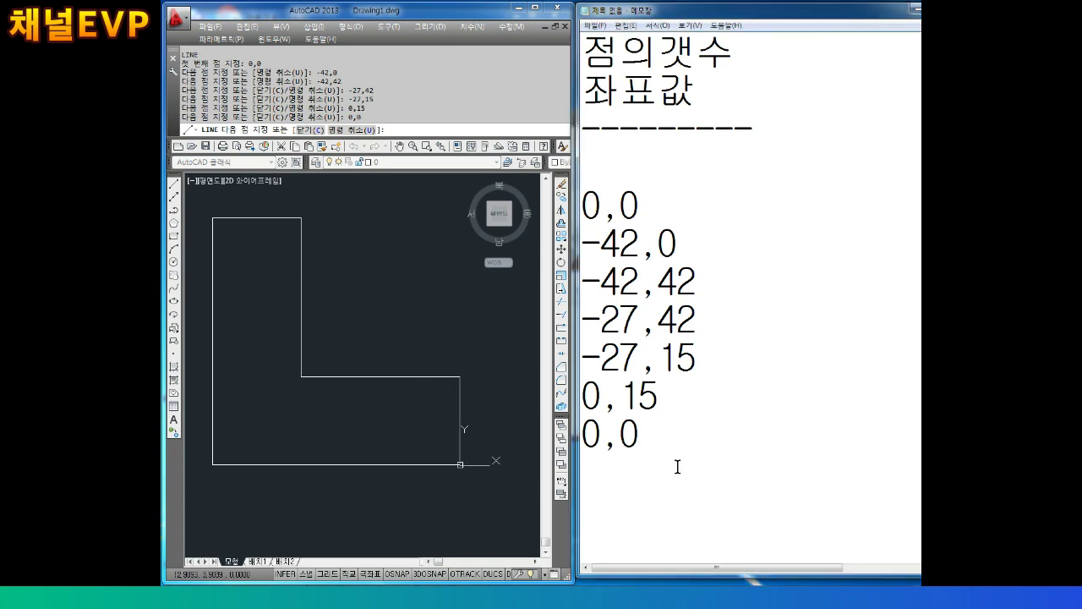
{"action": "left_click", "coordinate": [488, 442]}
{"action": "key", "text": "Escape"}
{"action": "key", "text": "Escape"}
{"action": "key", "text": "Escape"}
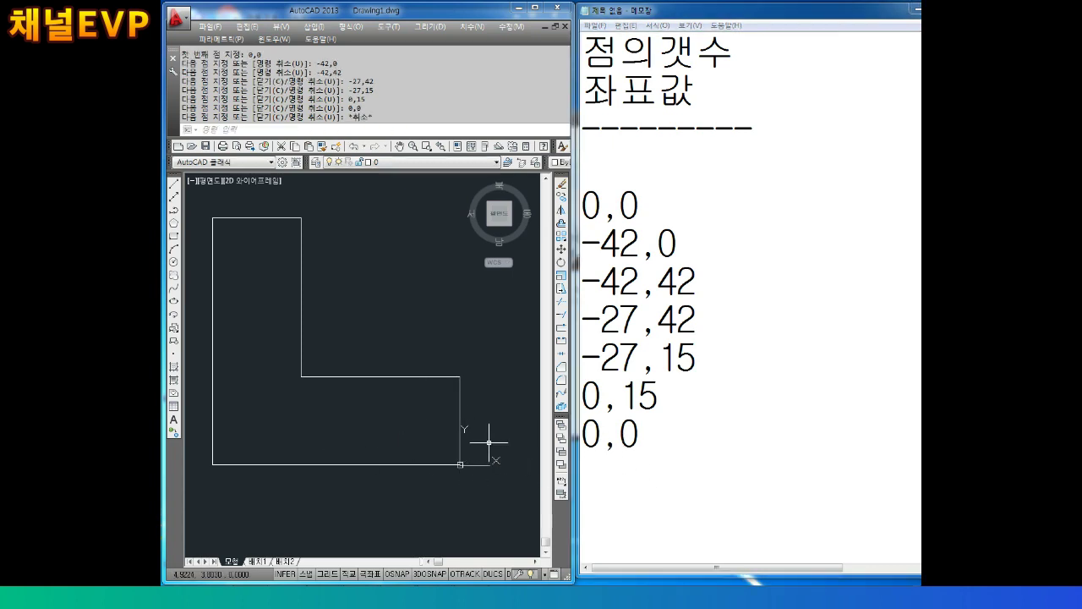
{"action": "scroll", "coordinate": [508, 454], "scroll_direction": "down", "scroll_amount": 2}
{"action": "middle_click_drag", "start_coordinate": [479, 420], "coordinate": [435, 398]}
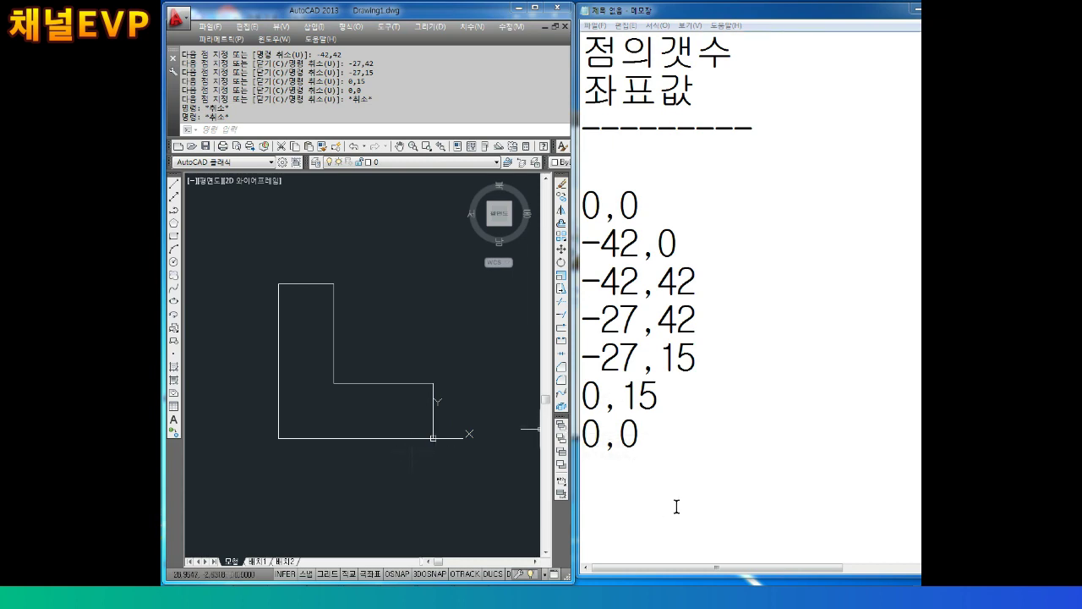
Step: Add a dashed divider and the note '도형을 그리다 보면 절대좌표 불편하다'
{"action": "left_click", "coordinate": [693, 462]}
{"action": "type", "text": "---------"}
{"action": "key", "text": "Return"}
{"action": "scroll", "coordinate": [694, 462], "scroll_direction": "down", "scroll_amount": 1}
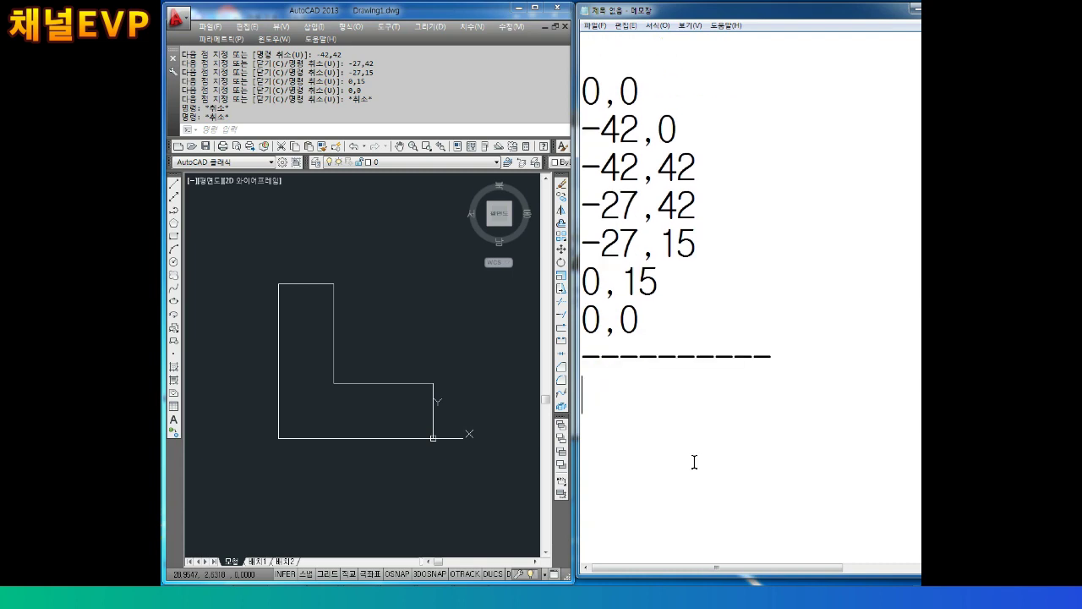
{"action": "type", "text": "ㄷ도형을 리"}
{"action": "key", "text": "BackSpace"}
{"action": "type", "text": "그리다 보면"}
{"action": "key", "text": "Return"}
{"action": "type", "text": "ㅈ절대좌표 "}
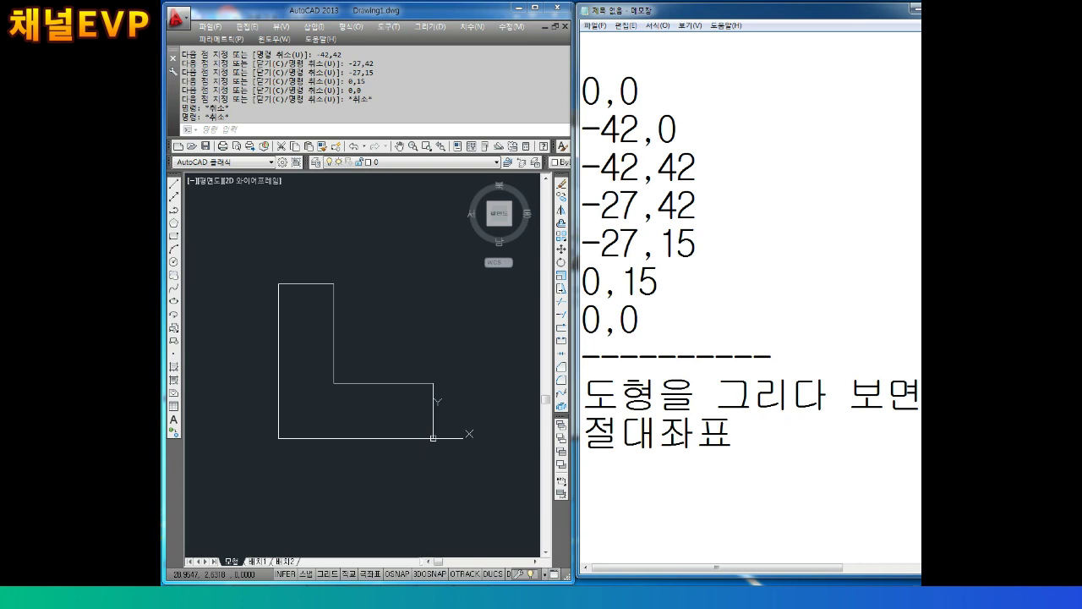
{"action": "type", "text": "불편ㄹ하"}
{"action": "key", "text": "BackSpace"}
{"action": "key", "text": "BackSpace"}
{"action": "type", "text": "할"}
{"action": "key", "text": "BackSpace"}
{"action": "type", "text": "다"}
{"action": "key", "text": "BackSpace"}
{"action": "key", "text": "BackSpace"}
{"action": "type", "text": "다"}
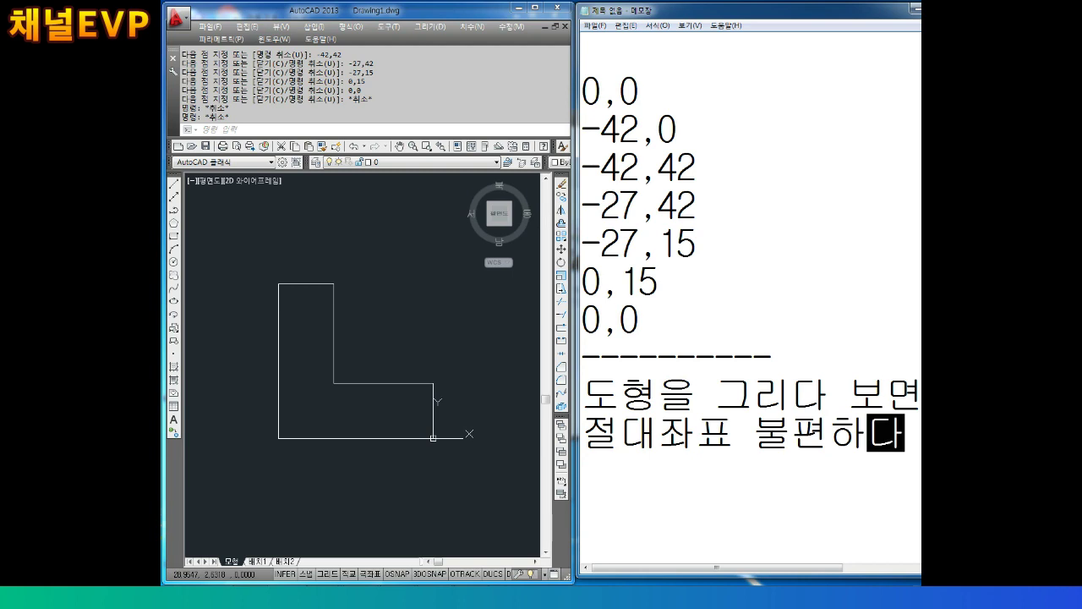
{"action": "key", "text": "Return"}
{"action": "key", "text": "Return"}
{"action": "key", "text": "Return"}
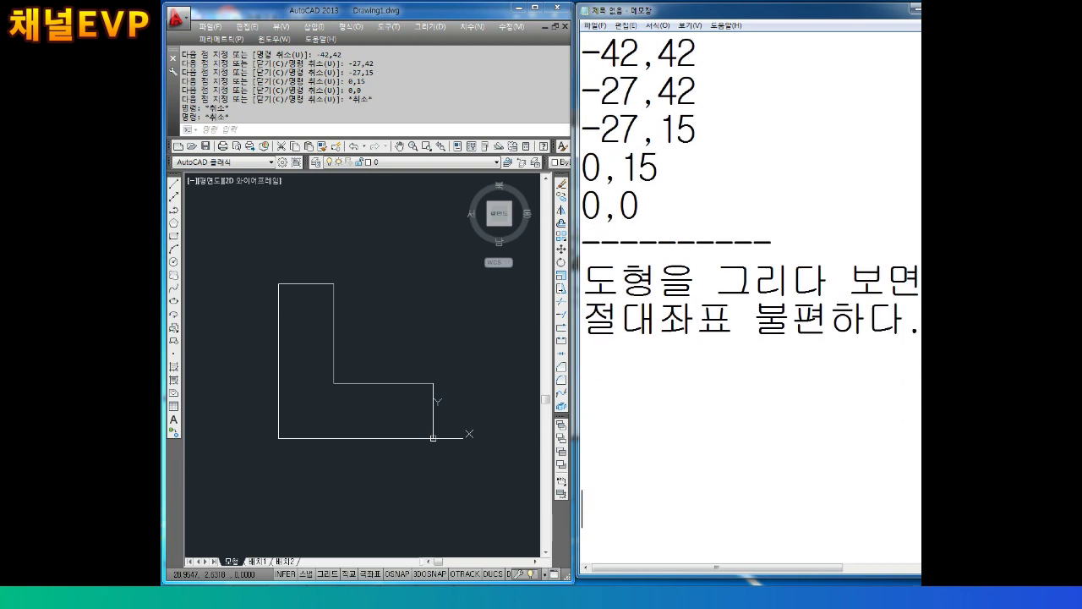
{"action": "key", "text": "BackSpace"}
{"action": "key", "text": "BackSpace"}
{"action": "type", "text": "상대좌표"}
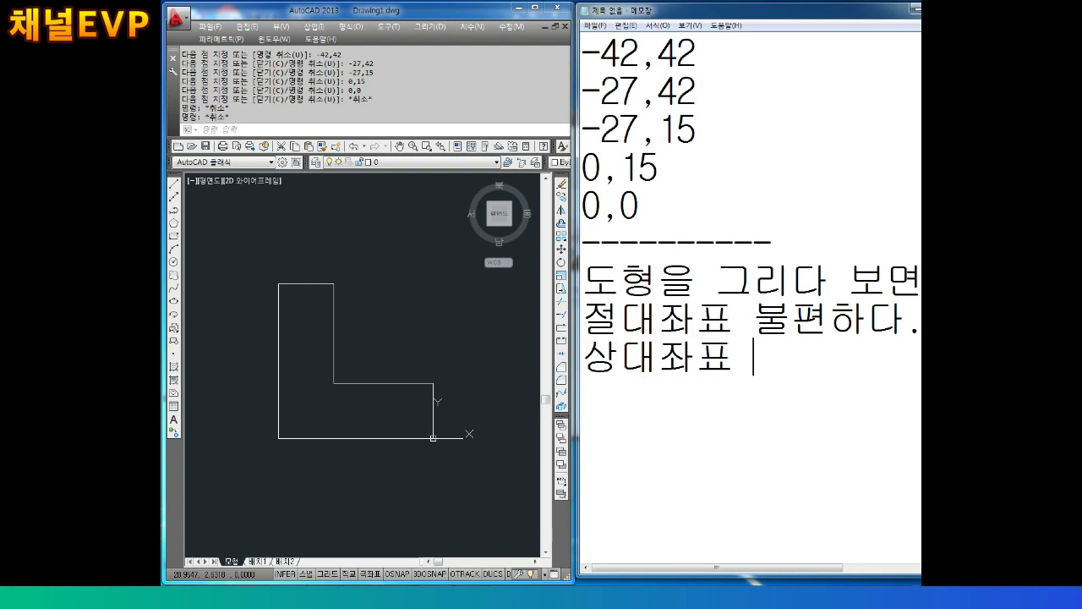
{"action": "key", "text": "Return"}
{"action": "type", "text": "@"}
{"action": "type", "text": "ㅌ,"}
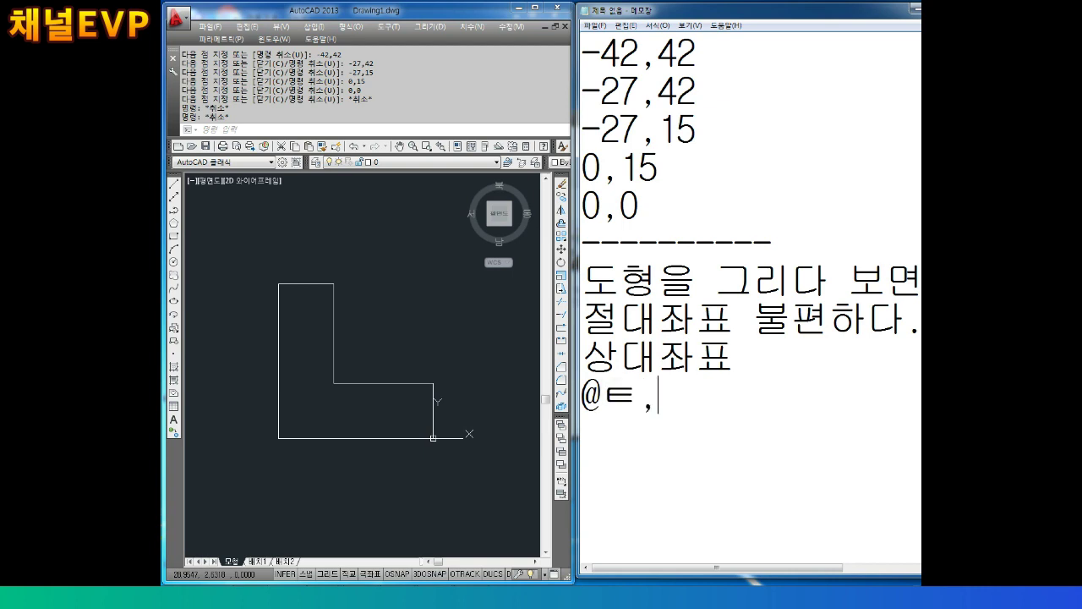
{"action": "key", "text": "BackSpace"}
{"action": "key", "text": "BackSpace"}
{"action": "type", "text": "X"}
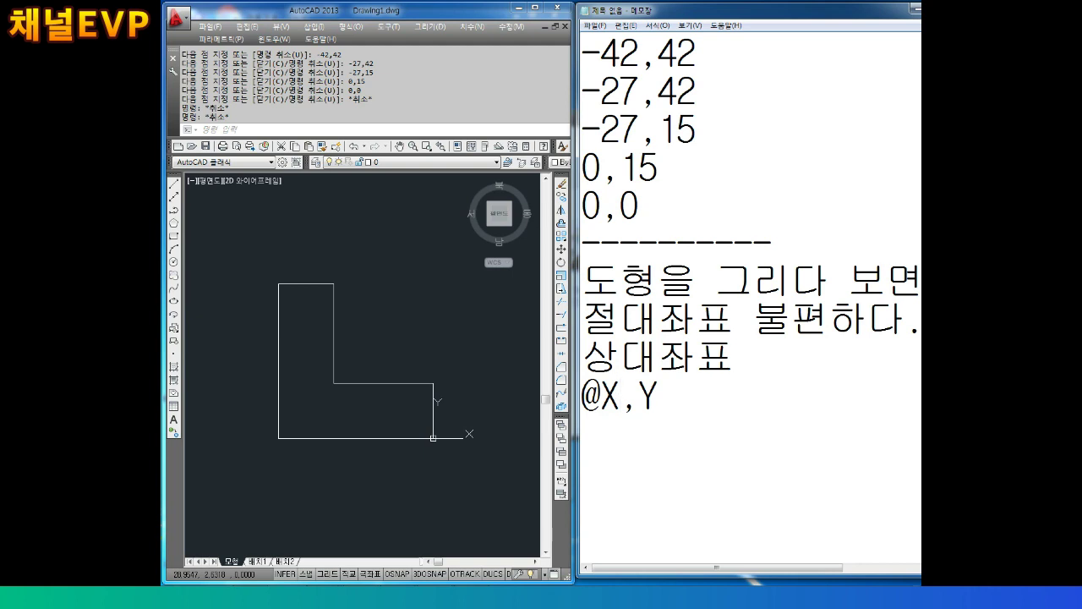
{"action": "type", "text": "@"}
{"action": "type", "text": "100,0"}
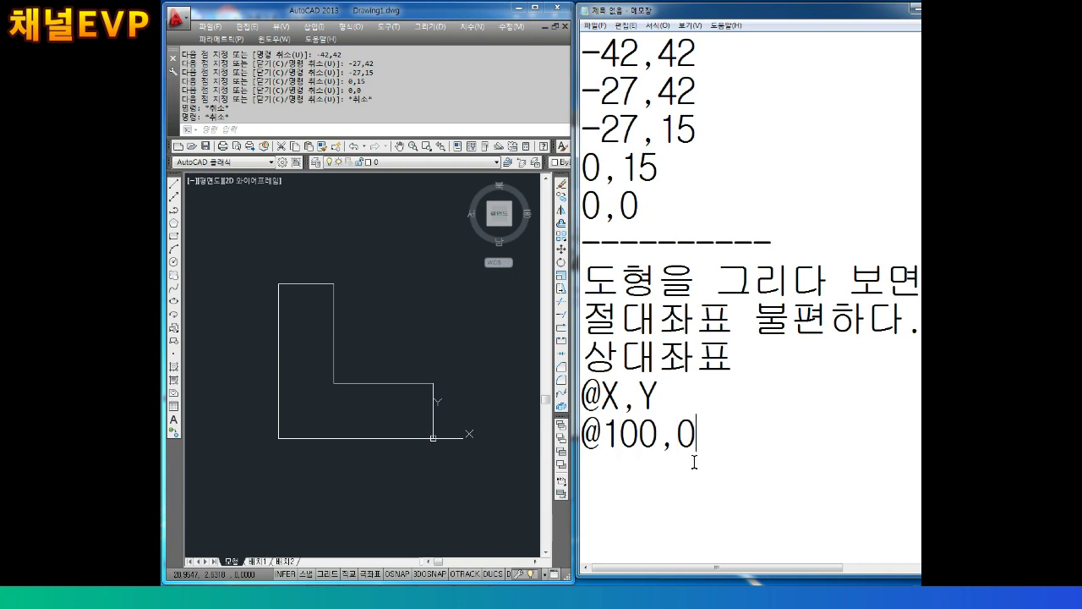
{"action": "type", "text": " DL"}
{"action": "key", "text": "BackSpace"}
{"action": "key", "text": "BackSpace"}
{"action": "type", "text": "DLQF"}
{"action": "key", "text": "BackSpace"}
{"action": "key", "text": "BackSpace"}
{"action": "key", "text": "BackSpace"}
{"action": "key", "text": "BackSpace"}
{"action": "type", "text": "이ㅂ력방ㅅㅣㄱ"}
{"action": "key", "text": "Return"}
{"action": "key", "text": "Return"}
{"action": "key", "text": "Return"}
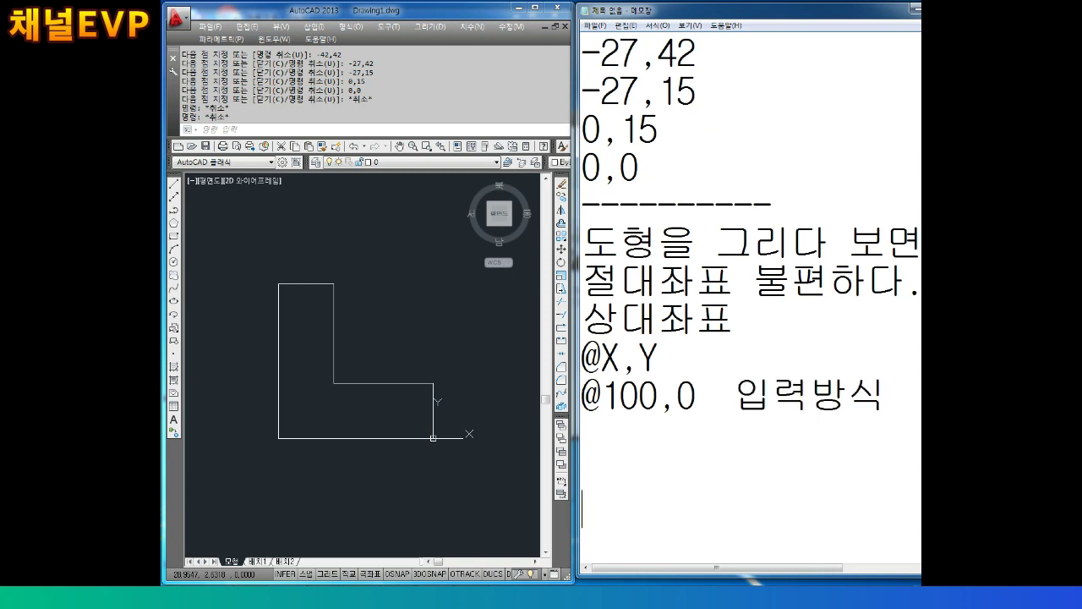
{"action": "key", "text": "Return"}
{"action": "key", "text": "Return"}
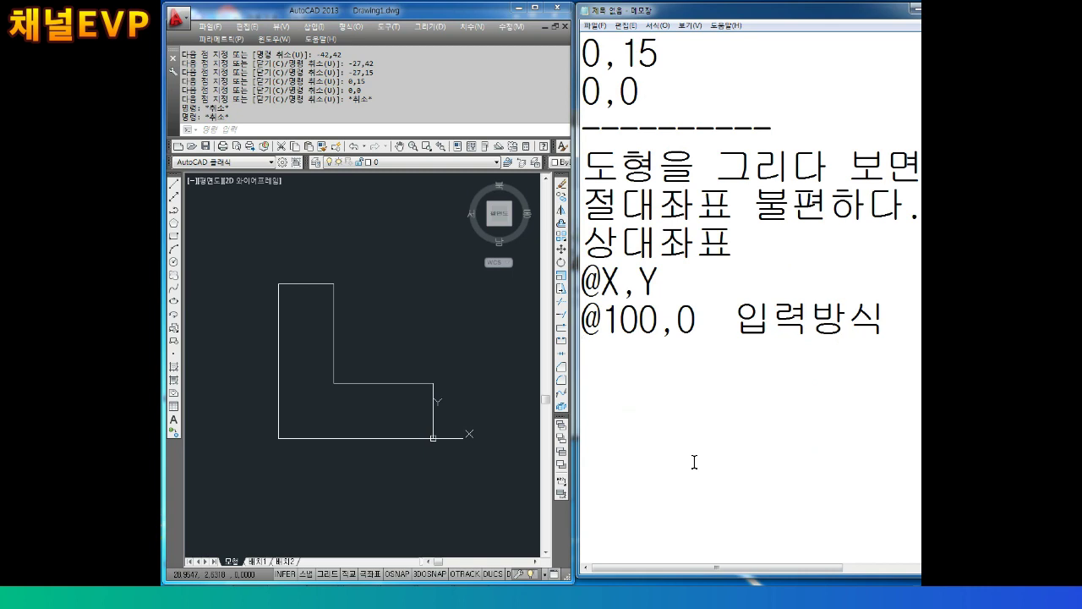
Step: Write the lines '상대좌표의 의미', '원점이동을 한다.', '선의 끝점으로 이동함.' in Notepad
{"action": "type", "text": "상대좌표"}
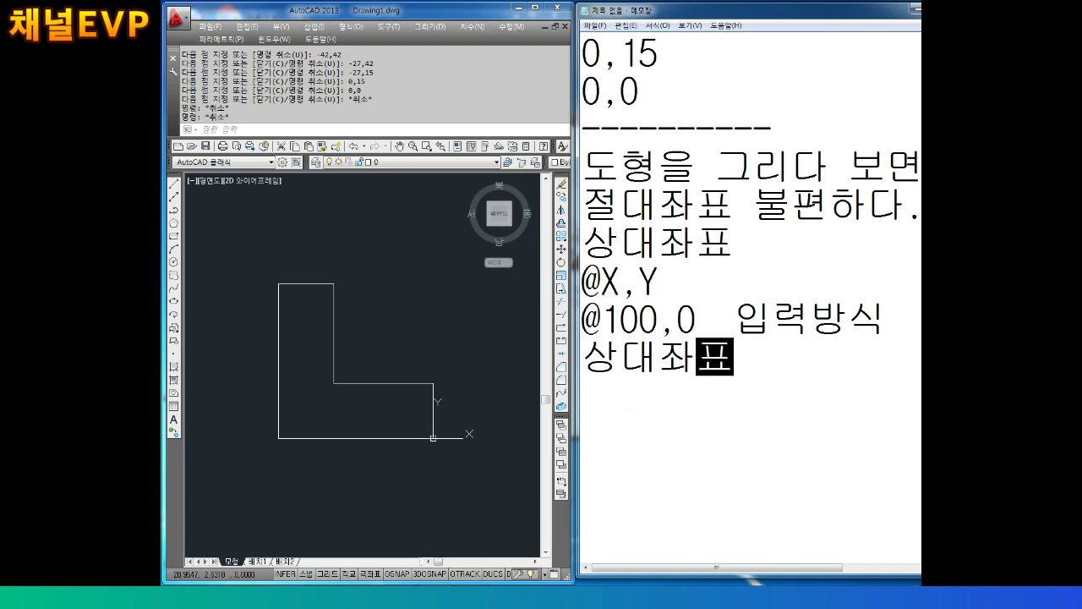
{"action": "type", "text": "의 의미"}
{"action": "key", "text": "Return"}
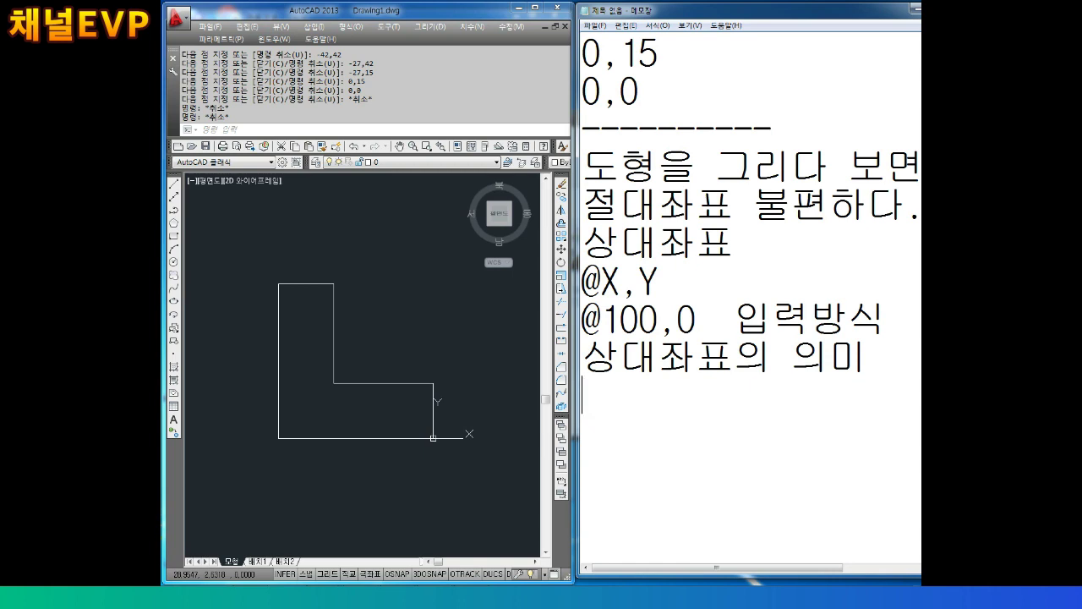
{"action": "type", "text": "원"}
{"action": "type", "text": "점"}
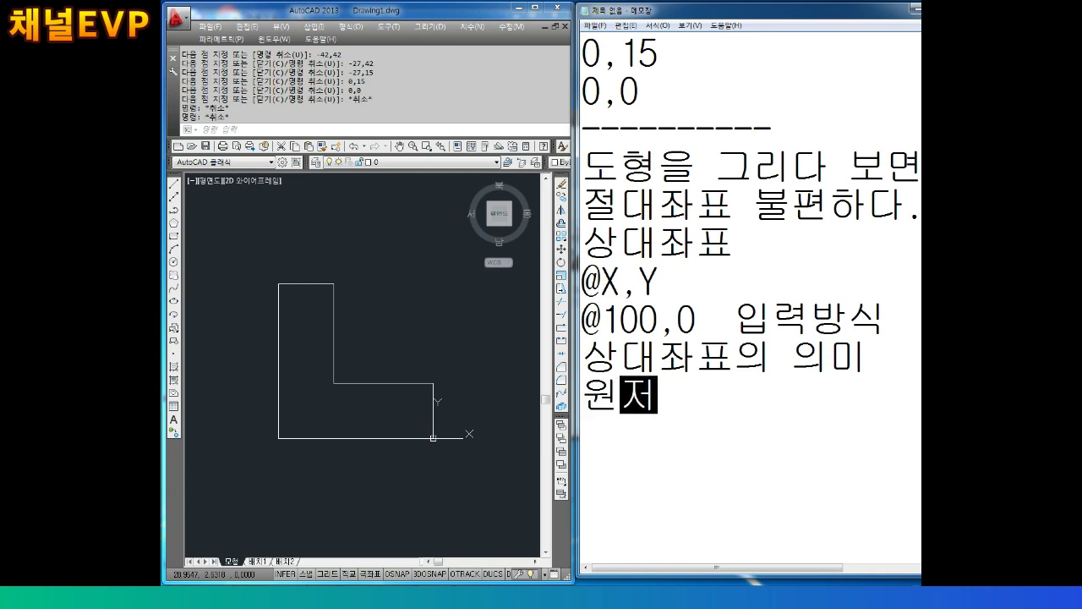
{"action": "type", "text": "이동을"}
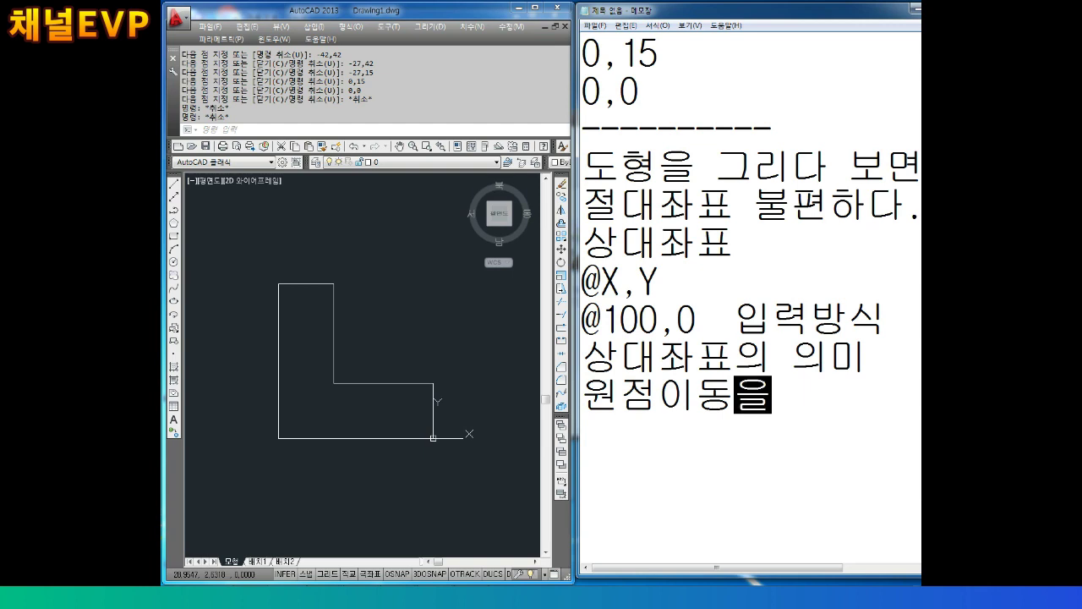
{"action": "type", "text": " 한다."}
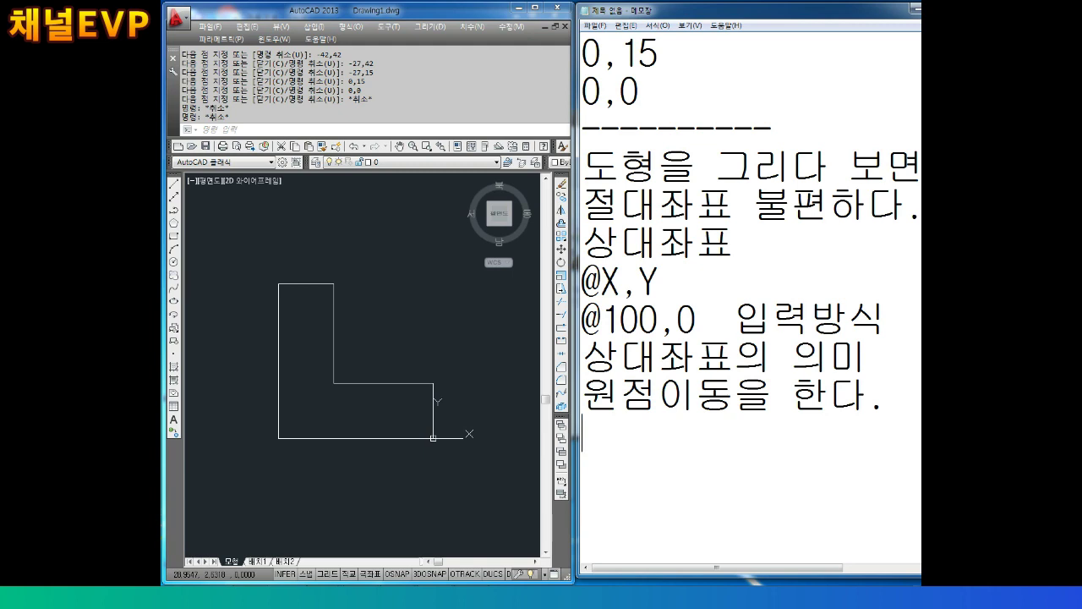
{"action": "type", "text": "선의 ㄲ"}
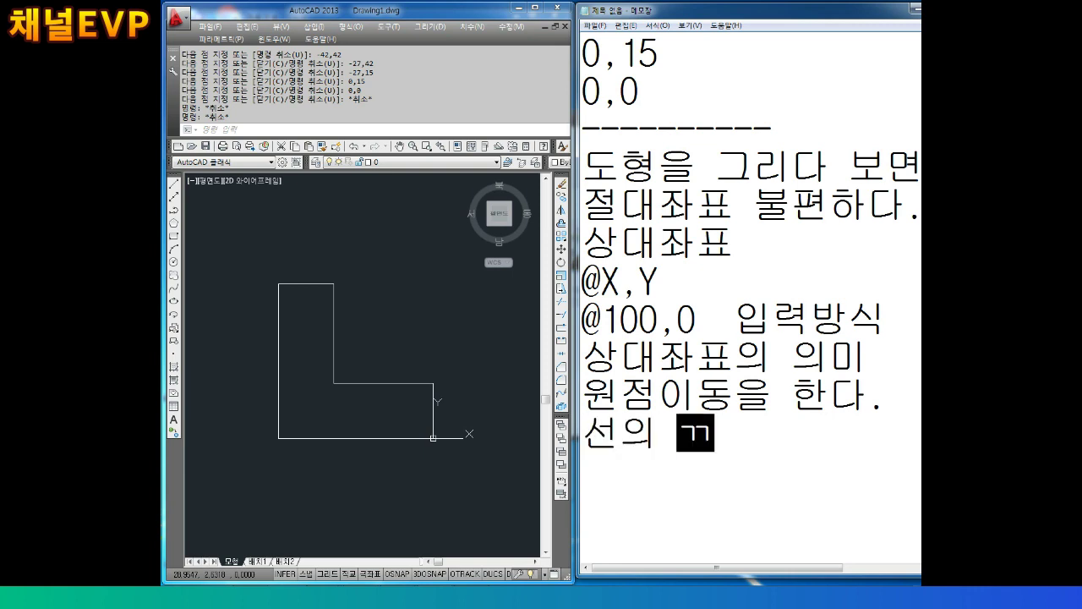
{"action": "type", "text": "끝점으로"}
{"action": "key", "text": "Return"}
{"action": "type", "text": "이도함/"}
{"action": "key", "text": "BackSpace"}
{"action": "key", "text": "BackSpace"}
{"action": "key", "text": "BackSpace"}
{"action": "type", "text": "동함"}
{"action": "key", "text": "Return"}
{"action": "key", "text": "Return"}
{"action": "key", "text": "Return"}
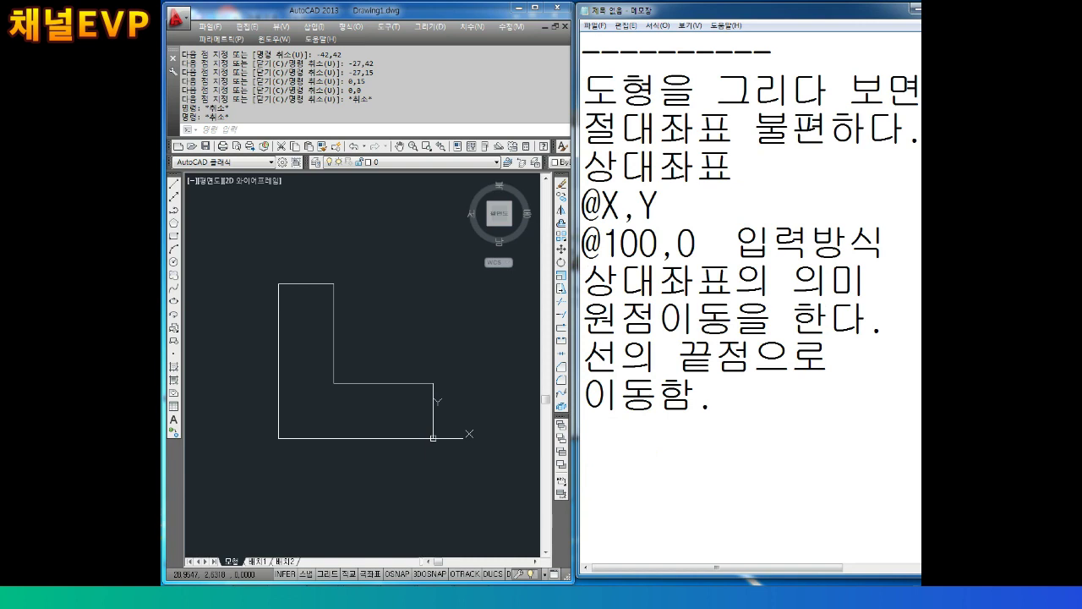
{"action": "left_click", "coordinate": [370, 442]}
Step: Zoom in on the L shape, cancelling a stray command and a line selection
{"action": "scroll", "coordinate": [369, 447], "scroll_direction": "up", "scroll_amount": 2}
{"action": "scroll", "coordinate": [433, 422], "scroll_direction": "up", "scroll_amount": 1}
{"action": "scroll", "coordinate": [433, 423], "scroll_direction": "up", "scroll_amount": 1}
{"action": "scroll", "coordinate": [411, 428], "scroll_direction": "up", "scroll_amount": 1}
{"action": "key", "text": "Escape"}
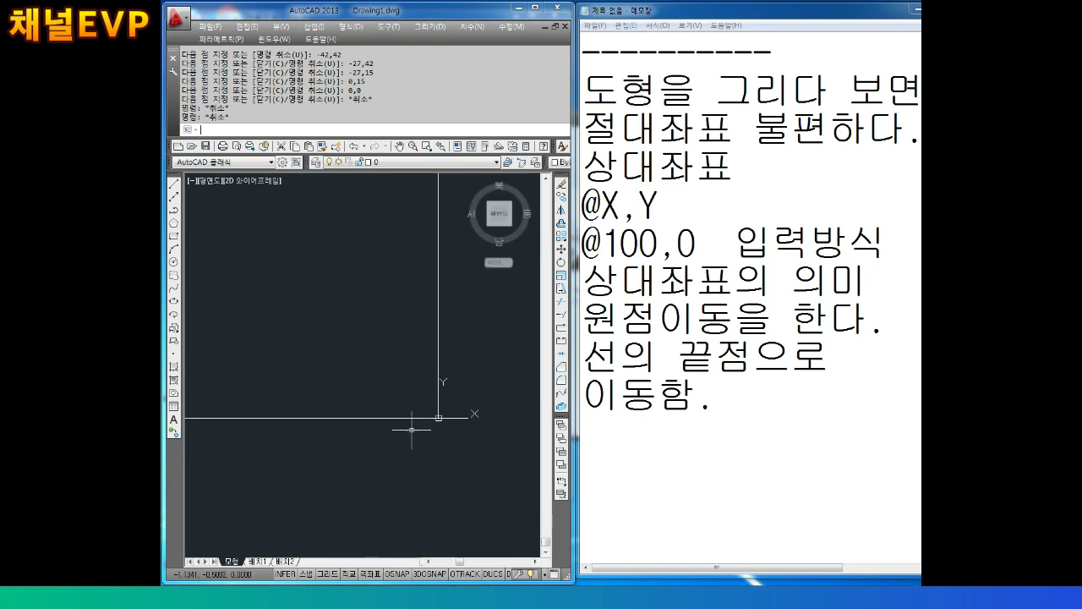
{"action": "type", "text": "c"}
{"action": "scroll", "coordinate": [396, 419], "scroll_direction": "up", "scroll_amount": 1}
{"action": "key", "text": "Escape"}
{"action": "left_click", "coordinate": [423, 394]}
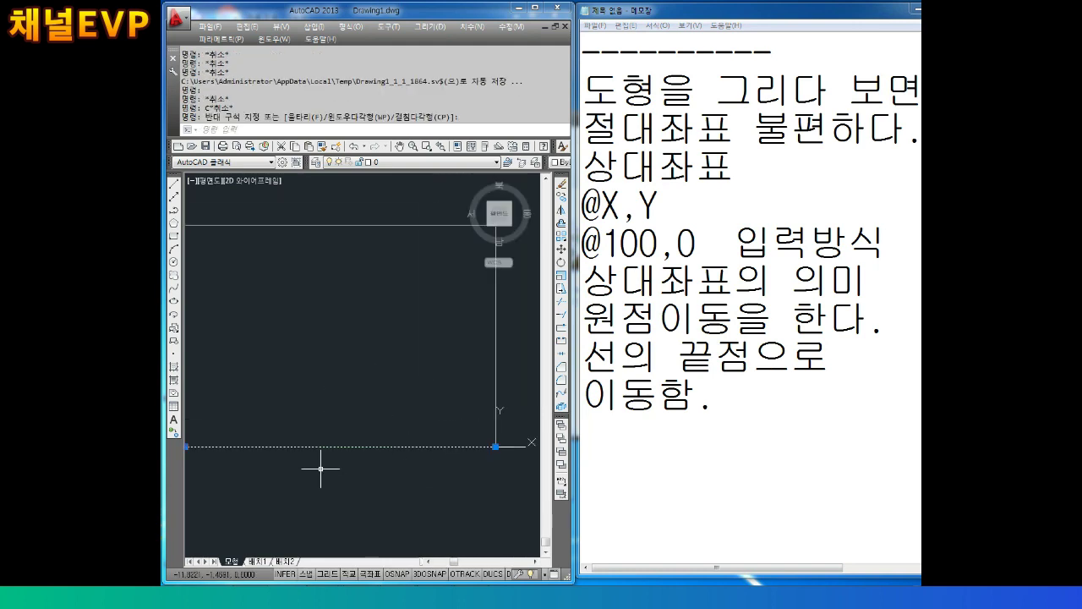
{"action": "scroll", "coordinate": [423, 394], "scroll_direction": "down", "scroll_amount": 2}
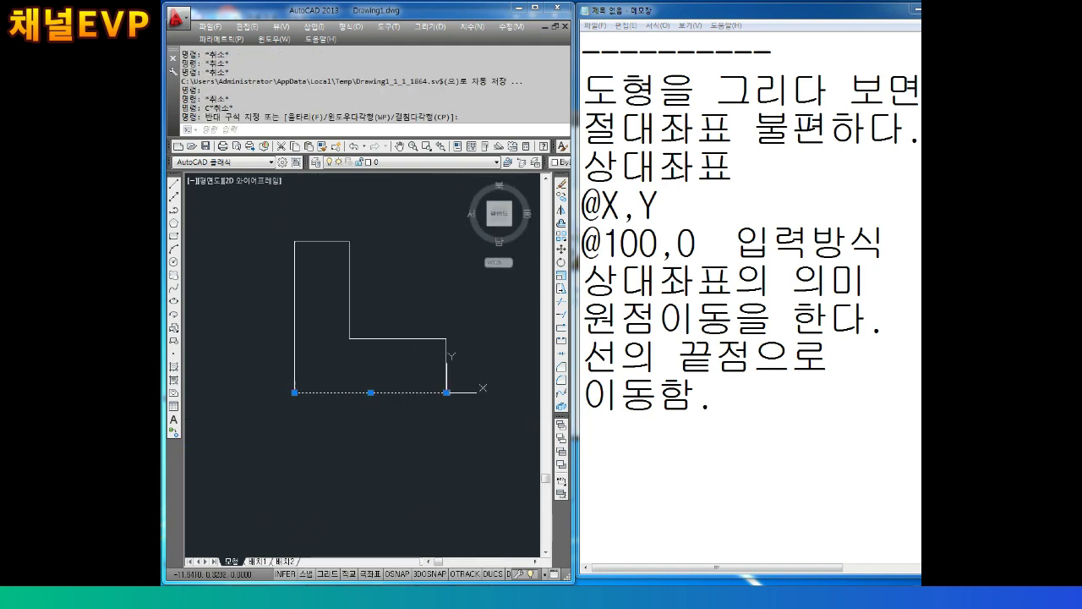
{"action": "key", "text": "Escape"}
{"action": "left_click", "coordinate": [370, 434]}
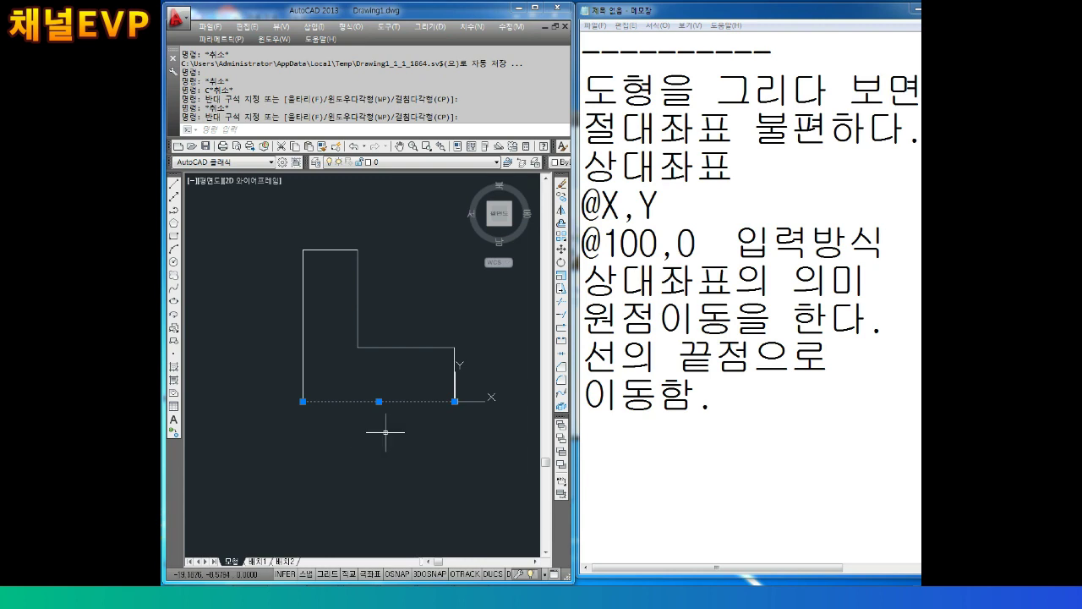
Step: Start a circle at the bottom line's end point, cancel it, and readjust the zoom
{"action": "scroll", "coordinate": [456, 413], "scroll_direction": "up", "scroll_amount": 2}
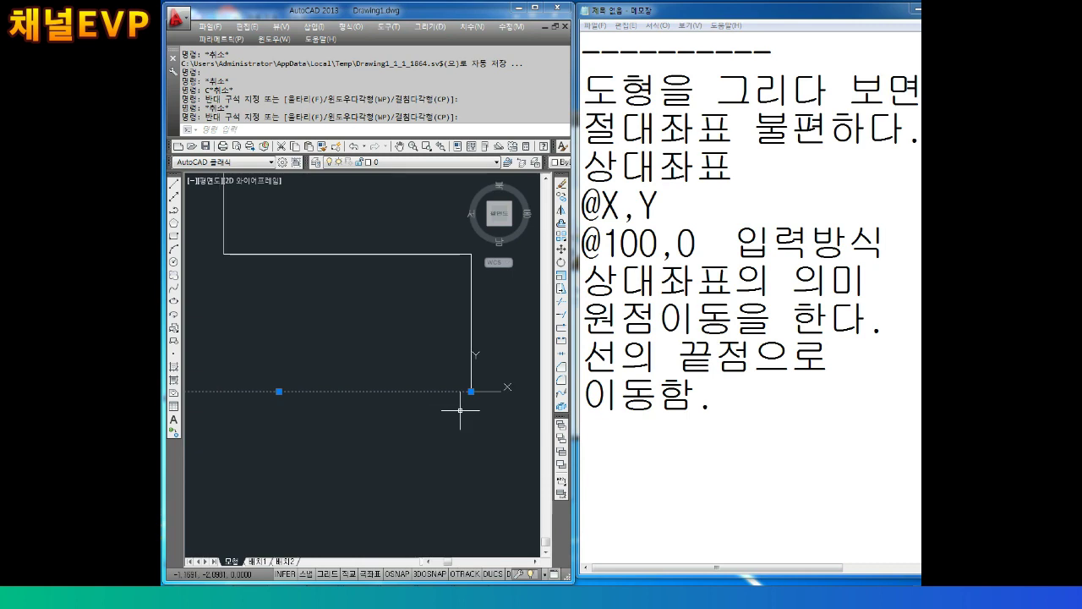
{"action": "scroll", "coordinate": [446, 423], "scroll_direction": "up", "scroll_amount": 1}
{"action": "key", "text": "Escape"}
{"action": "key", "text": "Escape"}
{"action": "key", "text": "Escape"}
{"action": "type", "text": "c"}
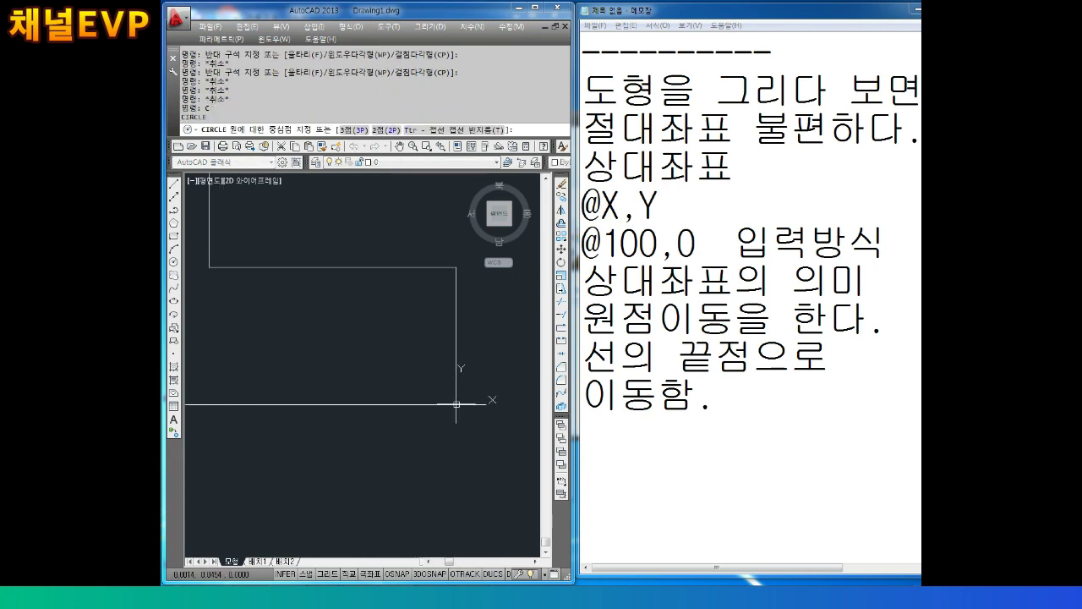
{"action": "key", "text": "Return"}
{"action": "left_click", "coordinate": [456, 404]}
{"action": "key", "text": "Escape"}
{"action": "scroll", "coordinate": [446, 412], "scroll_direction": "down", "scroll_amount": 1}
{"action": "scroll", "coordinate": [431, 418], "scroll_direction": "up", "scroll_amount": 1}
{"action": "scroll", "coordinate": [413, 418], "scroll_direction": "up", "scroll_amount": 1}
{"action": "scroll", "coordinate": [440, 412], "scroll_direction": "down", "scroll_amount": 1}
{"action": "scroll", "coordinate": [350, 386], "scroll_direction": "down", "scroll_amount": 2}
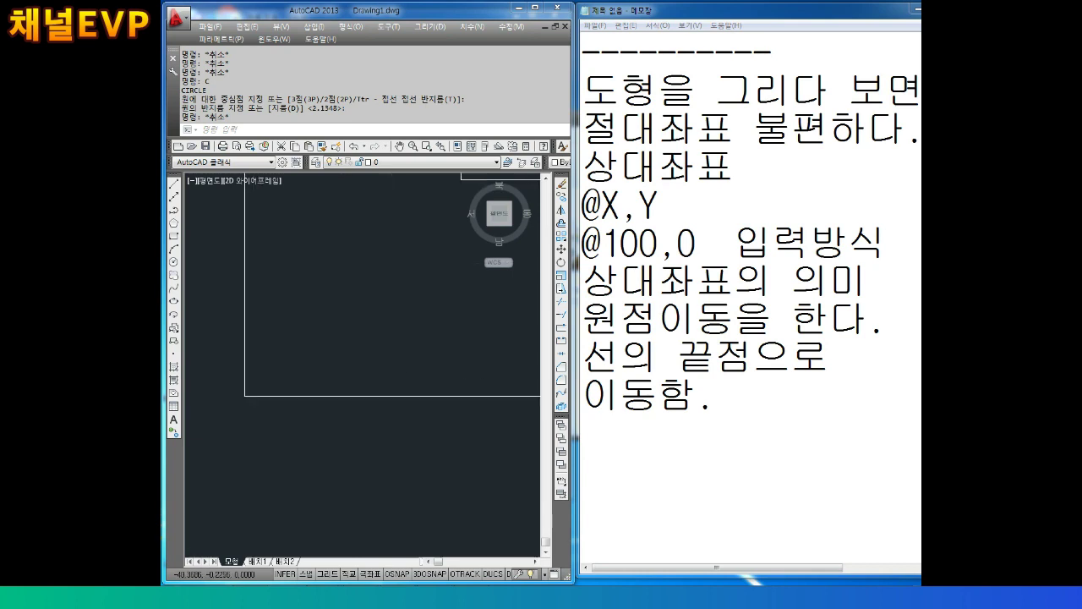
Step: Dismiss the right-click menu and abandon a circle started at the line corner
{"action": "right_click", "coordinate": [285, 428]}
{"action": "key", "text": "Escape"}
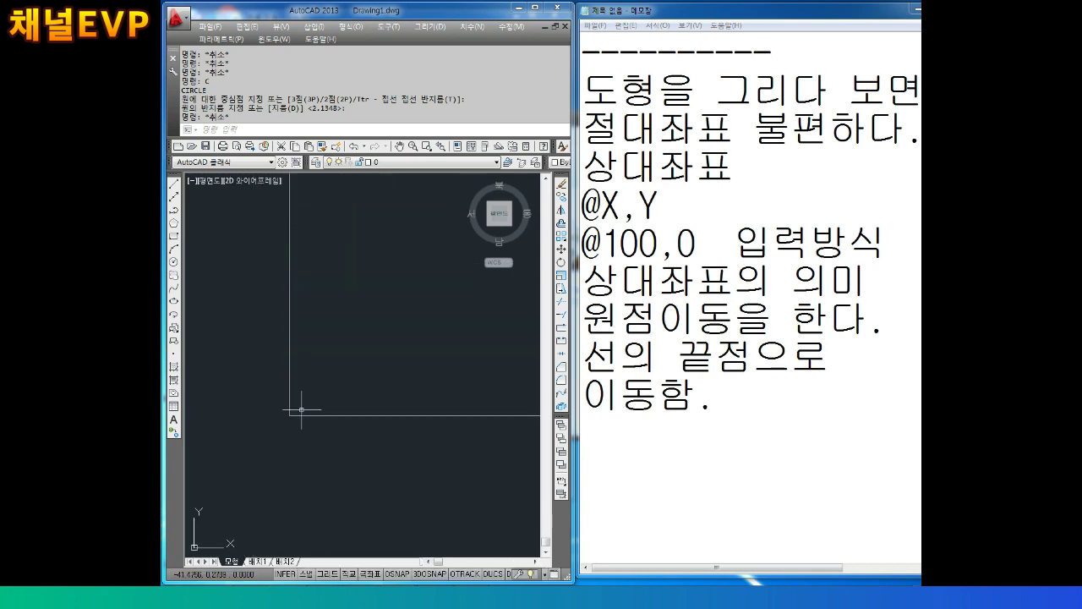
{"action": "type", "text": "c"}
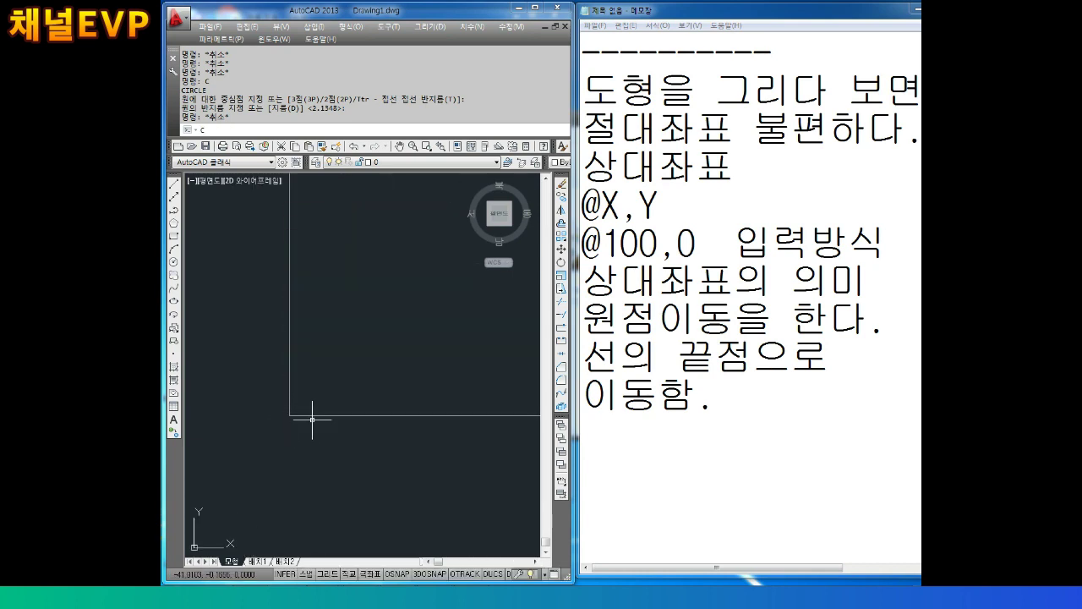
{"action": "key", "text": "Return"}
{"action": "left_click", "coordinate": [289, 416]}
{"action": "key", "text": "Escape"}
{"action": "key", "text": "Escape"}
{"action": "scroll", "coordinate": [375, 398], "scroll_direction": "up", "scroll_amount": 1}
{"action": "scroll", "coordinate": [350, 367], "scroll_direction": "down", "scroll_amount": 2}
{"action": "scroll", "coordinate": [354, 375], "scroll_direction": "down", "scroll_amount": 1}
Step: Pan left and zoom out so the whole L shape fits with space around it
{"action": "middle_click_drag", "start_coordinate": [353, 375], "coordinate": [316, 379]}
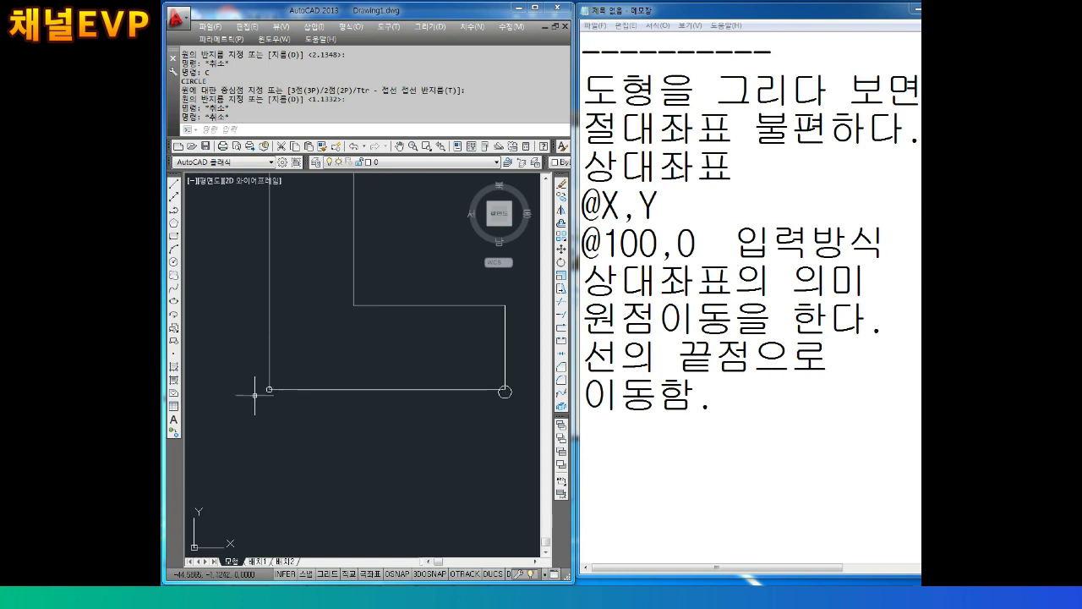
{"action": "middle_click_drag", "start_coordinate": [258, 255], "coordinate": [288, 370]}
{"action": "scroll", "coordinate": [298, 330], "scroll_direction": "down", "scroll_amount": 2}
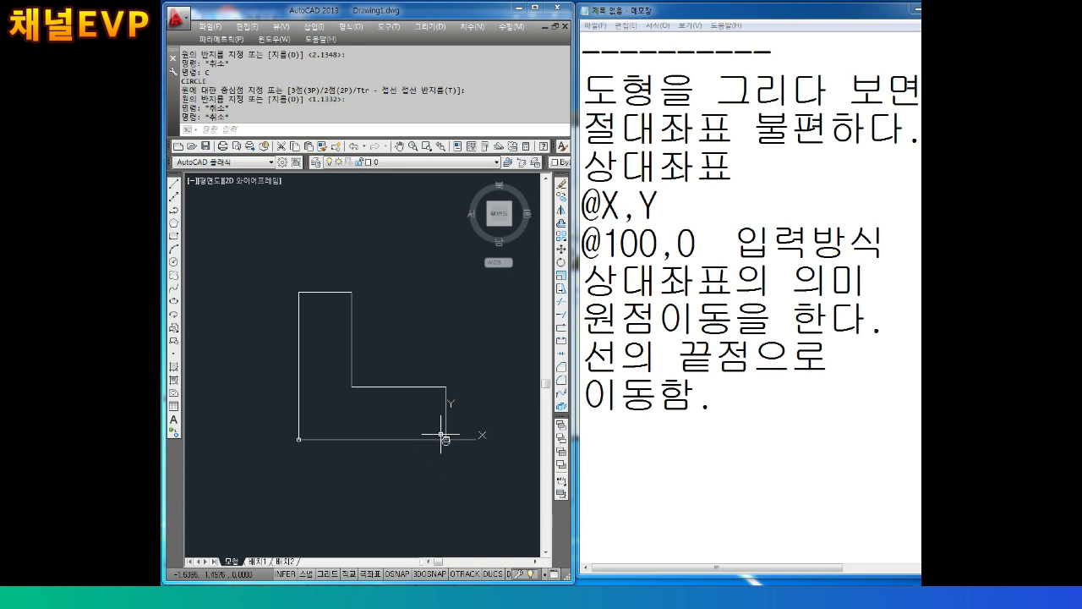
{"action": "key", "text": "Escape"}
{"action": "key", "text": "Escape"}
Step: Draw a direction arrow with LINE below the bottom edge of the L shape
{"action": "type", "text": "l"}
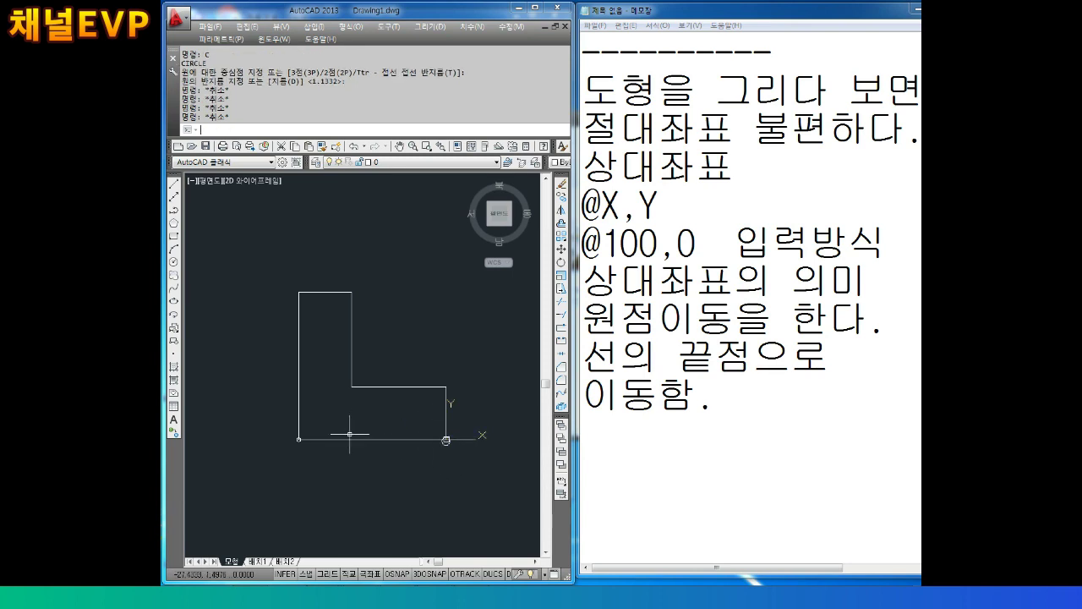
{"action": "key", "text": "Return"}
{"action": "left_click", "coordinate": [335, 425]}
{"action": "left_click", "coordinate": [315, 439]}
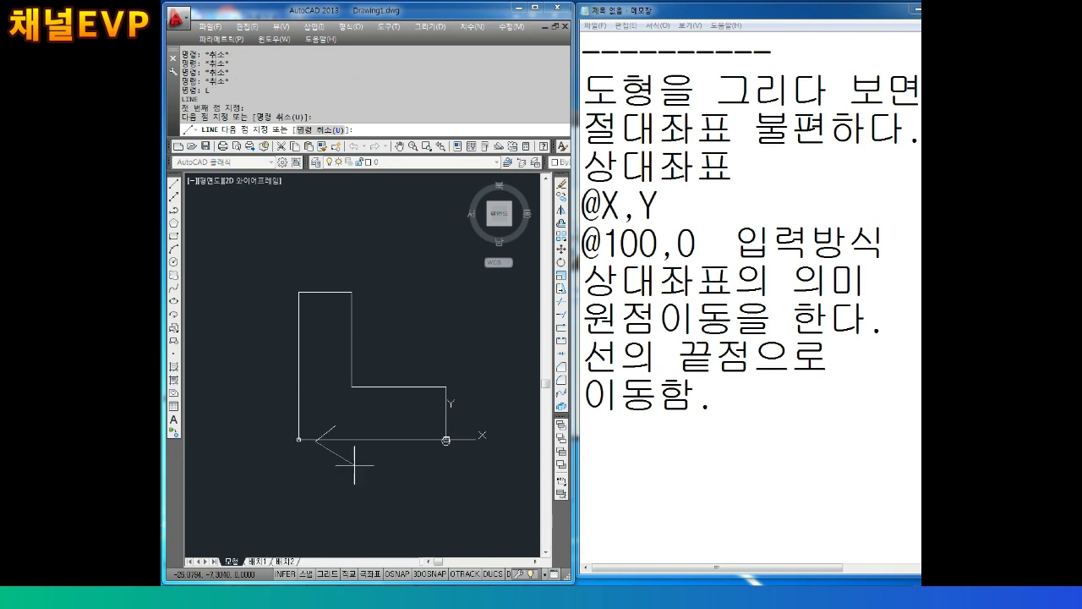
{"action": "left_click", "coordinate": [354, 464]}
{"action": "key", "text": "Return"}
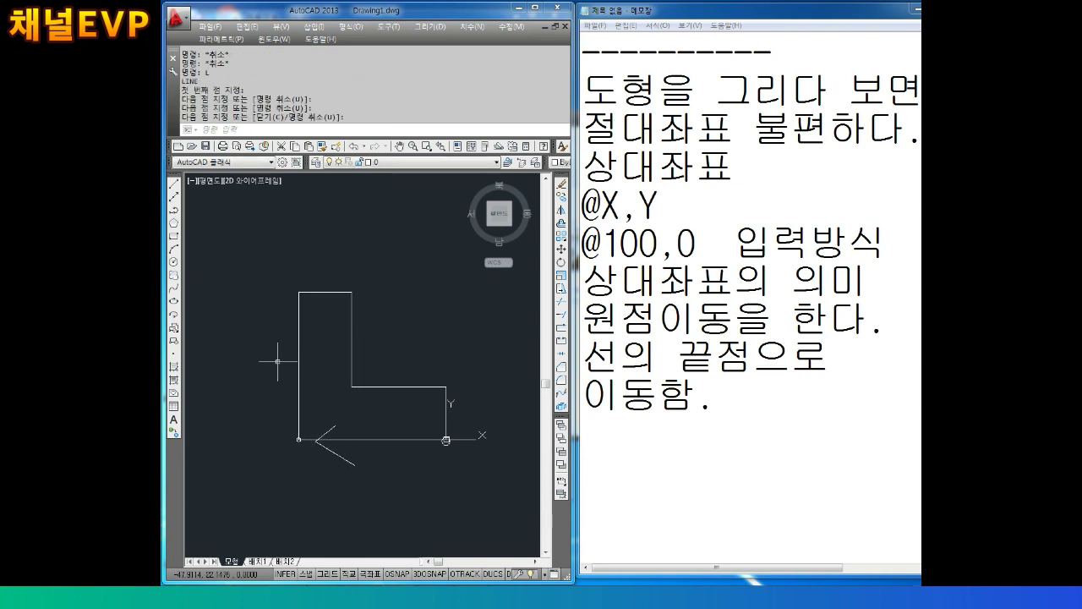
Step: Draw arrowheads beside the left edge and along the top edge
{"action": "key", "text": "Return"}
{"action": "left_click", "coordinate": [281, 337]}
{"action": "left_click", "coordinate": [300, 319]}
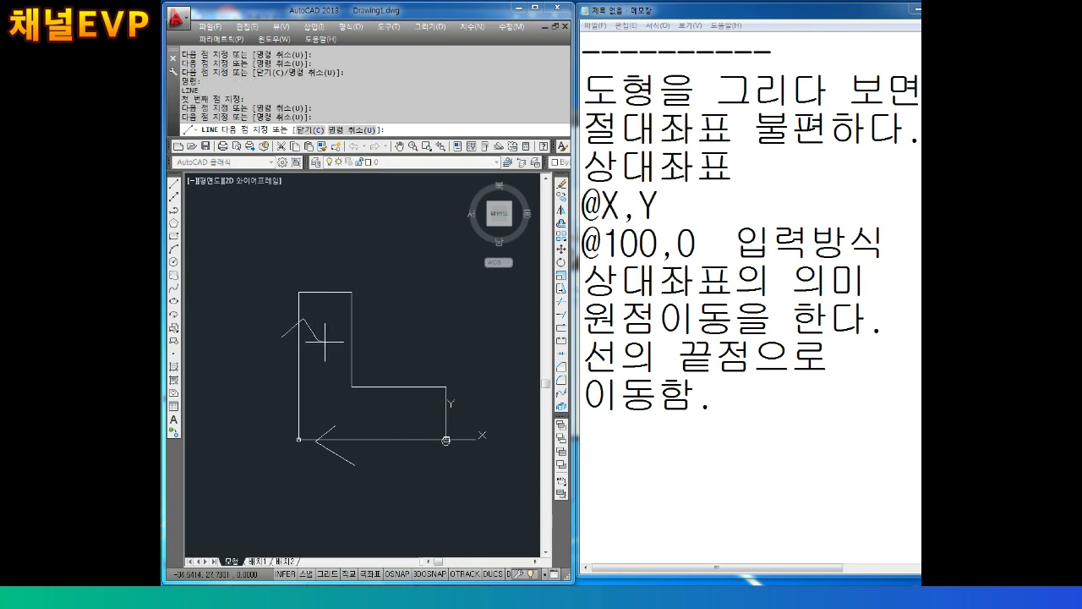
{"action": "left_click", "coordinate": [317, 340]}
{"action": "key", "text": "Return"}
{"action": "key", "text": "Return"}
{"action": "left_click", "coordinate": [319, 282]}
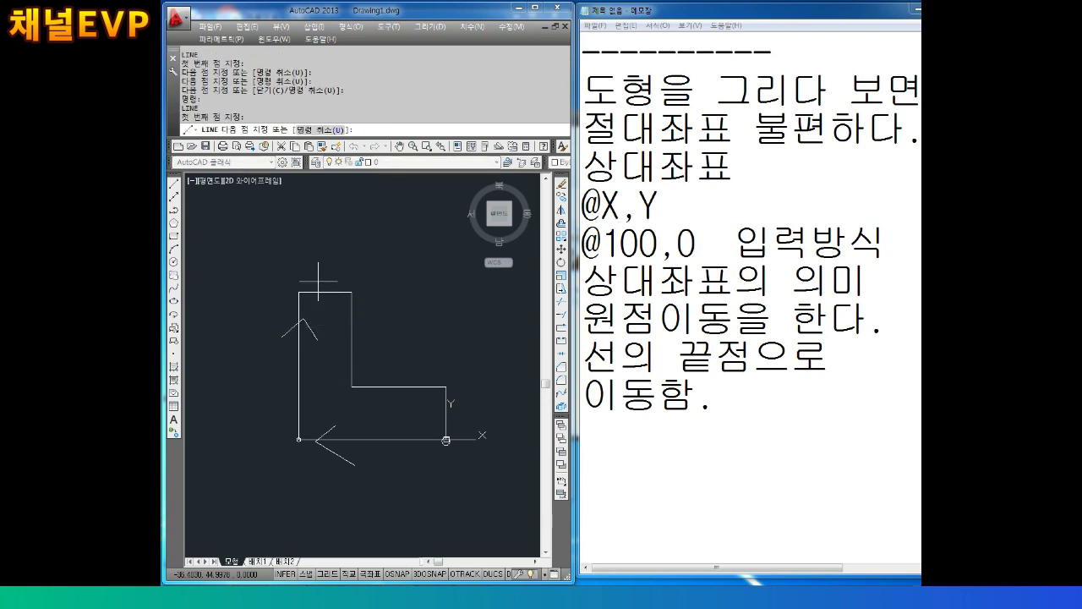
{"action": "left_click", "coordinate": [326, 293]}
{"action": "left_click", "coordinate": [321, 300]}
{"action": "key", "text": "Return"}
{"action": "key", "text": "Return"}
Step: Erase the stray short stroke drawn near the inner corner
{"action": "left_click", "coordinate": [338, 331]}
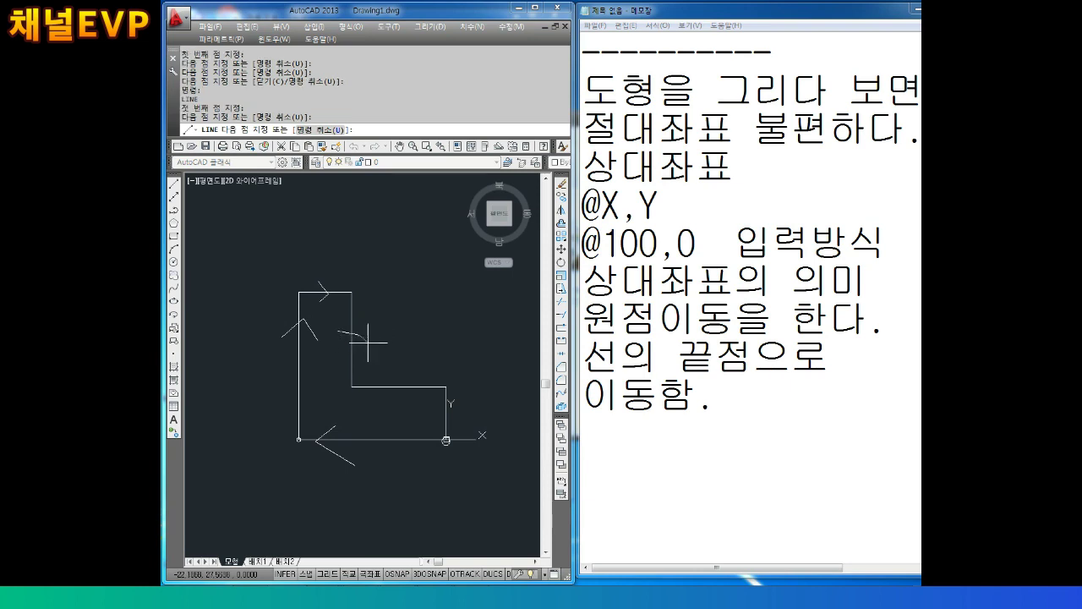
{"action": "left_click", "coordinate": [359, 335]}
{"action": "key", "text": "Escape"}
{"action": "left_click", "coordinate": [353, 334]}
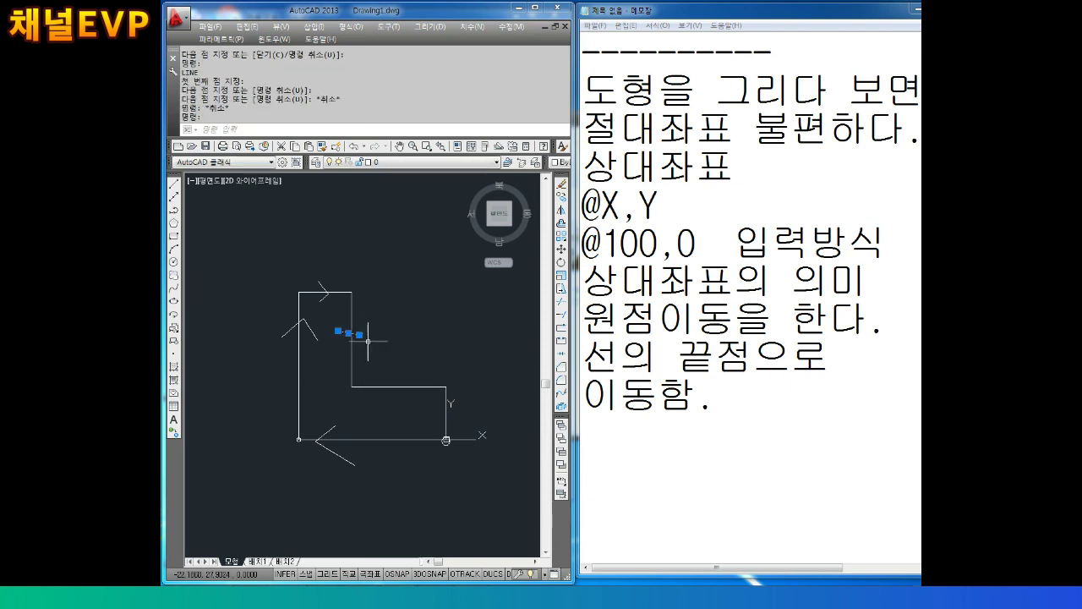
{"action": "key", "text": "Delete"}
{"action": "left_click", "coordinate": [659, 461]}
{"action": "scroll", "coordinate": [655, 455], "scroll_direction": "down", "scroll_amount": 1}
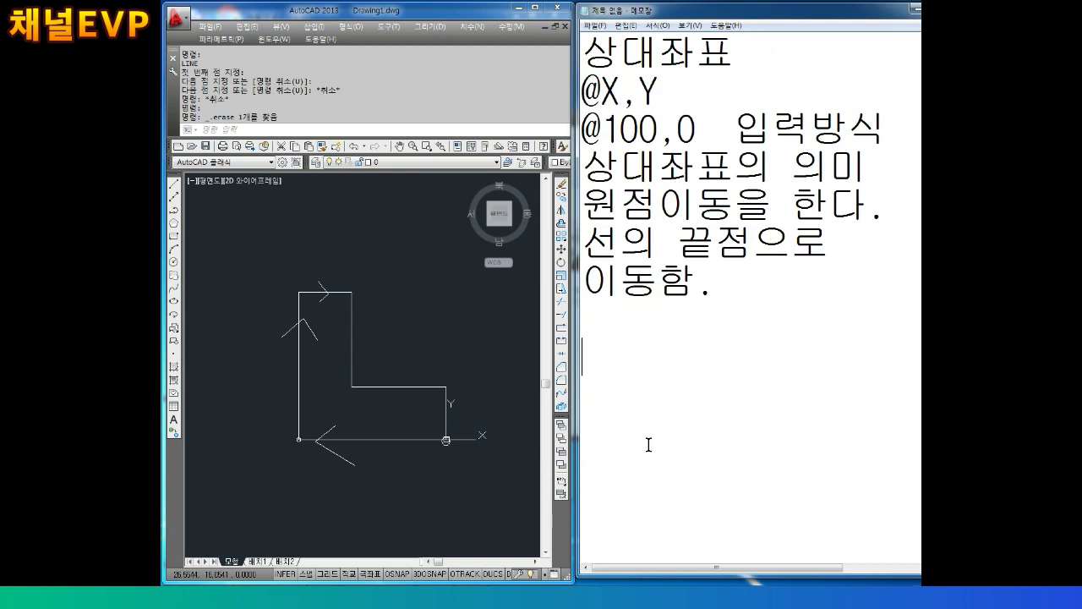
Step: Erase every arrow stroke below, beside and above the L shape
{"action": "left_click", "coordinate": [338, 454]}
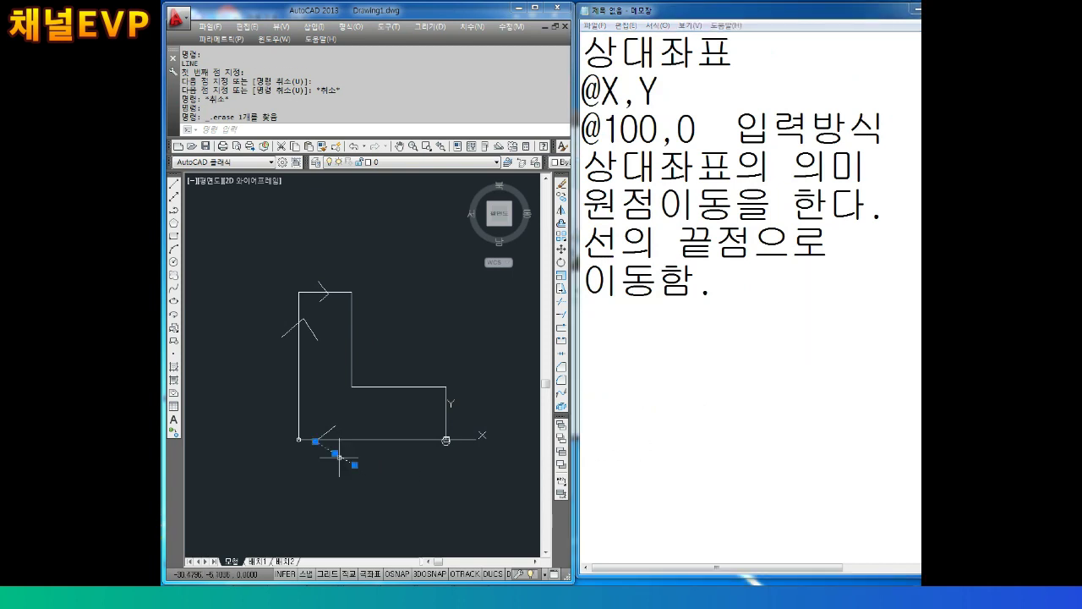
{"action": "key", "text": "Delete"}
{"action": "left_click", "coordinate": [328, 432]}
{"action": "key", "text": "Delete"}
{"action": "left_click", "coordinate": [309, 316]}
{"action": "left_click", "coordinate": [311, 329]}
{"action": "key", "text": "Delete"}
{"action": "left_click", "coordinate": [296, 328]}
{"action": "key", "text": "Delete"}
{"action": "left_click", "coordinate": [324, 296]}
{"action": "key", "text": "Delete"}
{"action": "left_click", "coordinate": [326, 293]}
{"action": "key", "text": "Delete"}
Step: Window-select the entire L-shaped outline and delete it
{"action": "scroll", "coordinate": [423, 327], "scroll_direction": "down", "scroll_amount": 2}
{"action": "scroll", "coordinate": [454, 350], "scroll_direction": "down", "scroll_amount": 1}
{"action": "key", "text": "Escape"}
{"action": "key", "text": "Escape"}
{"action": "scroll", "coordinate": [430, 374], "scroll_direction": "up", "scroll_amount": 1}
{"action": "key", "text": "Escape"}
{"action": "left_click", "coordinate": [427, 242]}
{"action": "left_click", "coordinate": [279, 416]}
{"action": "key", "text": "Delete"}
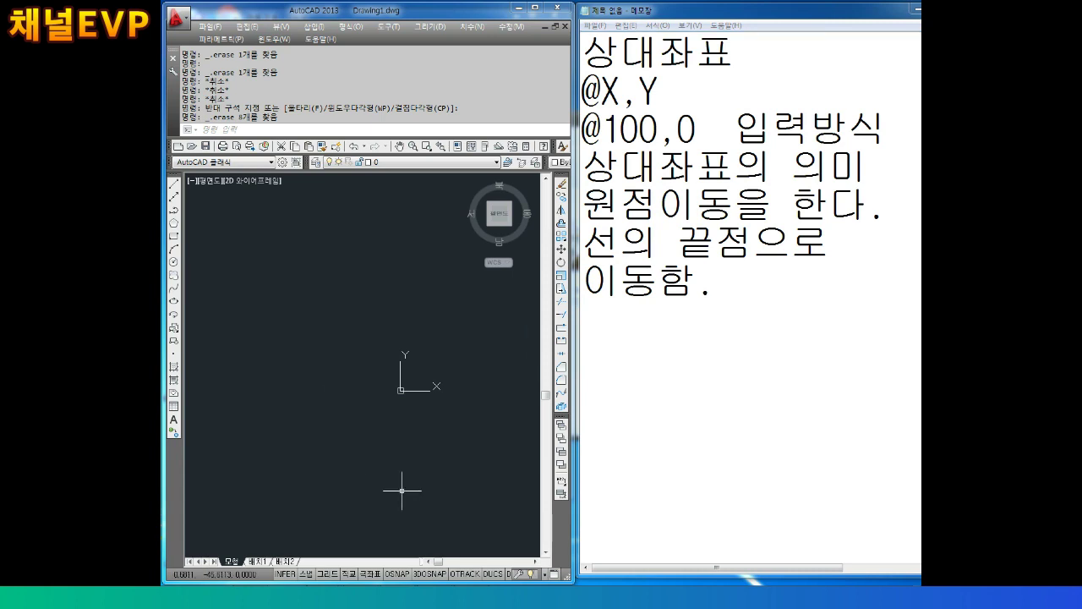
Step: In Paint, undo the yellow annotations and red label, then pick yellow
{"action": "left_click", "coordinate": [458, 582]}
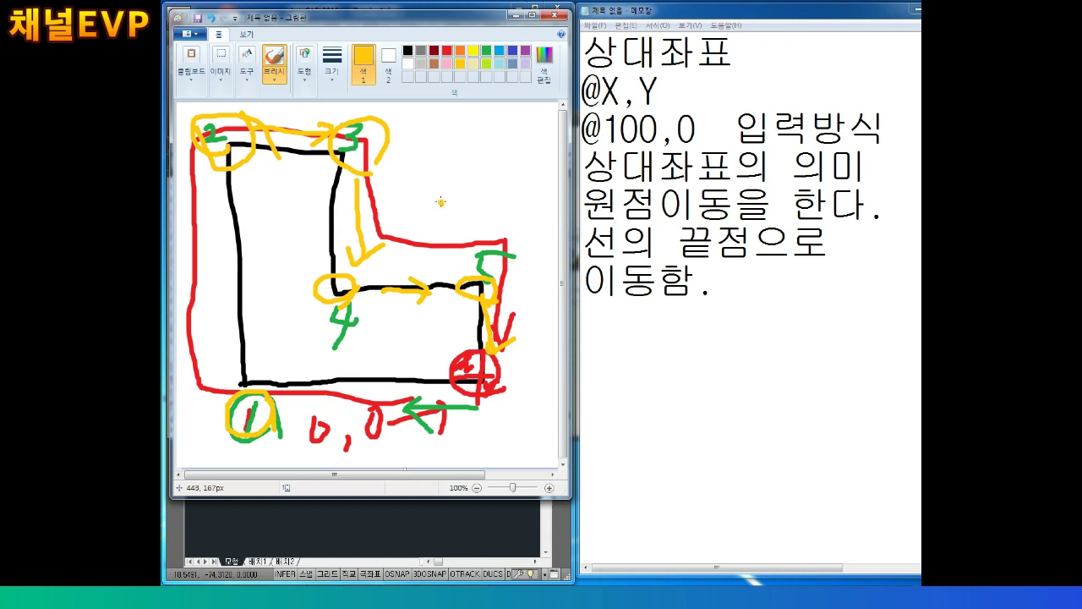
{"action": "key", "text": "ctrl+z"}
{"action": "key", "text": "ctrl+z"}
{"action": "key", "text": "ctrl+z"}
{"action": "key", "text": "ctrl+z"}
{"action": "key", "text": "ctrl+z"}
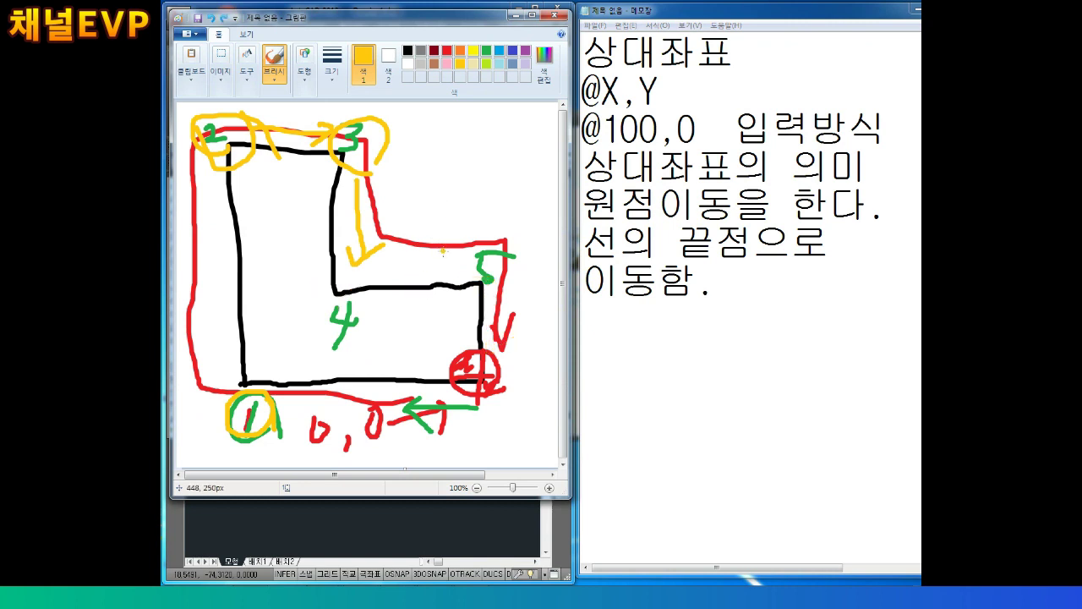
{"action": "key", "text": "ctrl+z"}
{"action": "key", "text": "ctrl+z"}
{"action": "key", "text": "ctrl+z"}
{"action": "key", "text": "ctrl+z"}
{"action": "key", "text": "ctrl+z"}
{"action": "key", "text": "ctrl+z"}
{"action": "key", "text": "ctrl+z"}
{"action": "key", "text": "ctrl+z"}
{"action": "key", "text": "ctrl+z"}
{"action": "key", "text": "ctrl+z"}
{"action": "key", "text": "ctrl+z"}
{"action": "key", "text": "ctrl+z"}
{"action": "key", "text": "ctrl+z"}
{"action": "key", "text": "ctrl+z"}
{"action": "key", "text": "ctrl+z"}
{"action": "key", "text": "ctrl+z"}
{"action": "key", "text": "ctrl+z"}
{"action": "key", "text": "ctrl+z"}
{"action": "key", "text": "ctrl+z"}
{"action": "key", "text": "ctrl+z"}
{"action": "key", "text": "ctrl+z"}
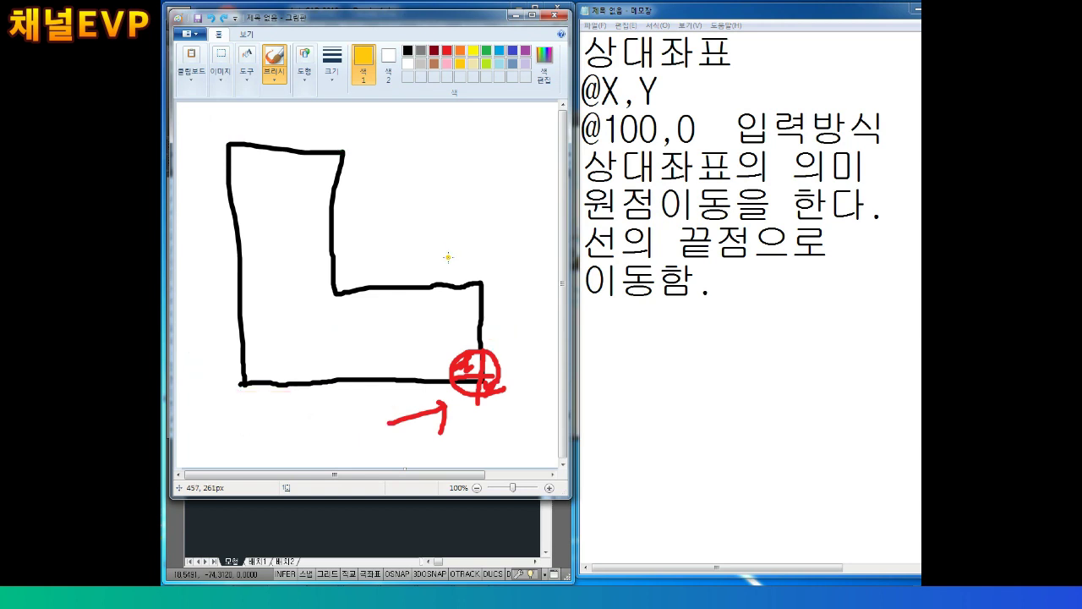
{"action": "key", "text": "ctrl+z"}
{"action": "left_click", "coordinate": [474, 51]}
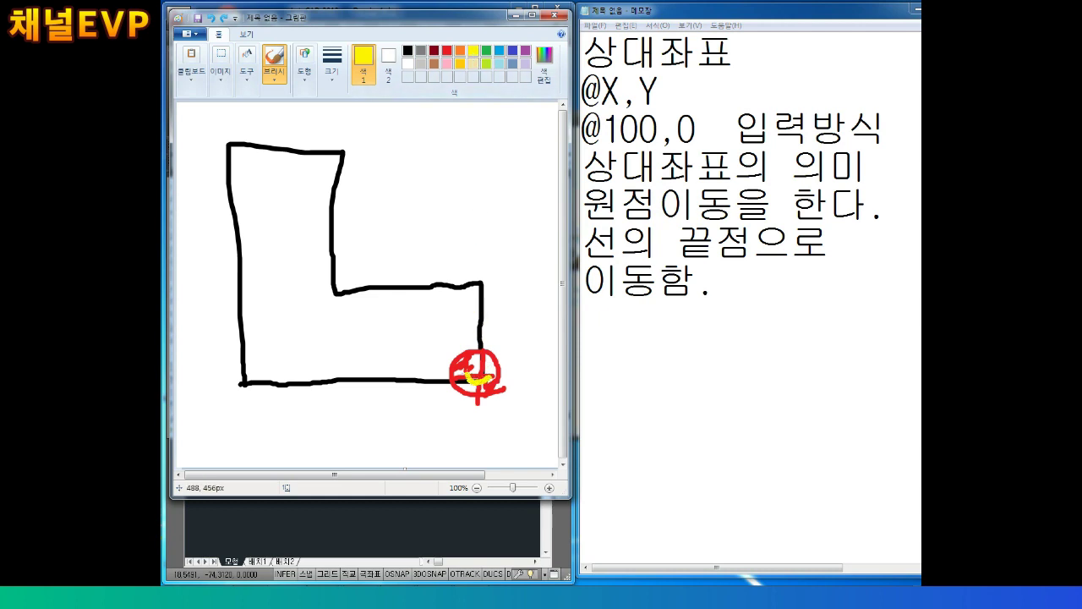
Step: In Notepad, list the steps 'ESC 2번', 'L엔터' and '0,0 엔터'
{"action": "left_click", "coordinate": [616, 334]}
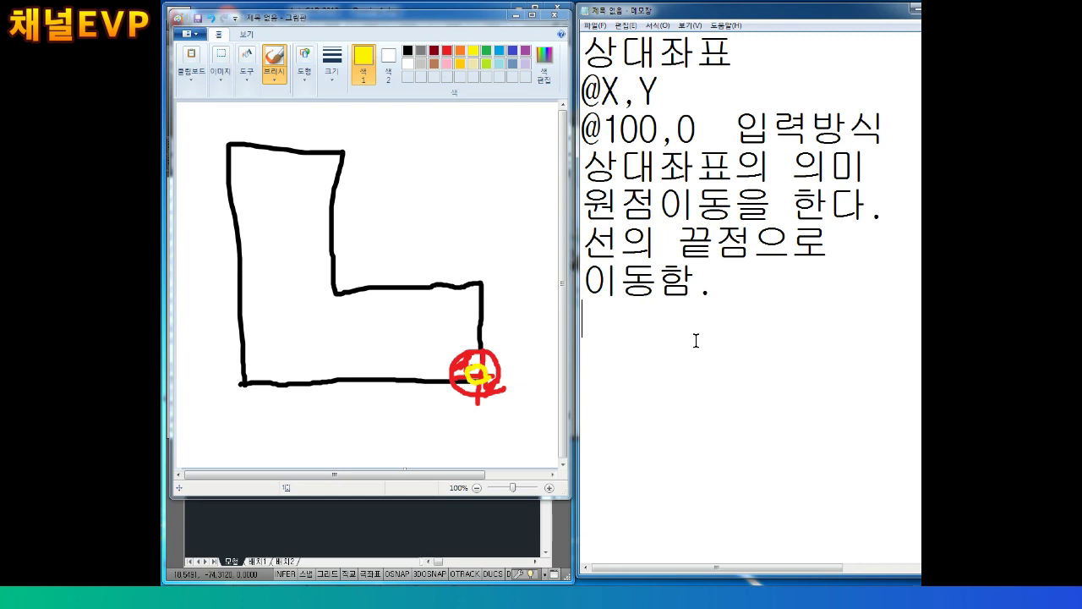
{"action": "type", "text": "L엔터"}
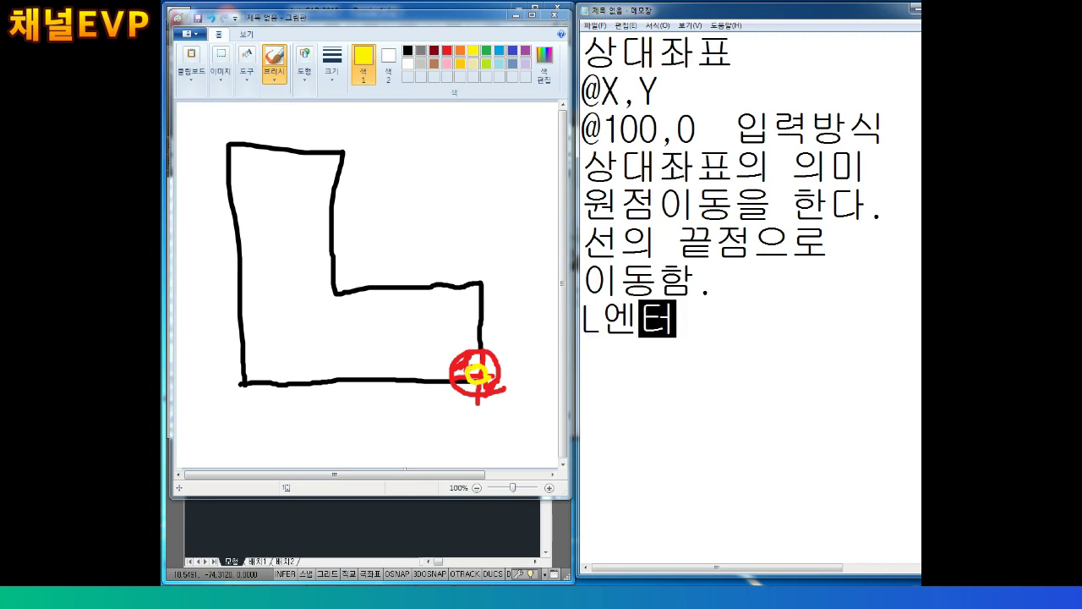
{"action": "key", "text": "Home"}
{"action": "key", "text": "Return"}
{"action": "type", "text": "E"}
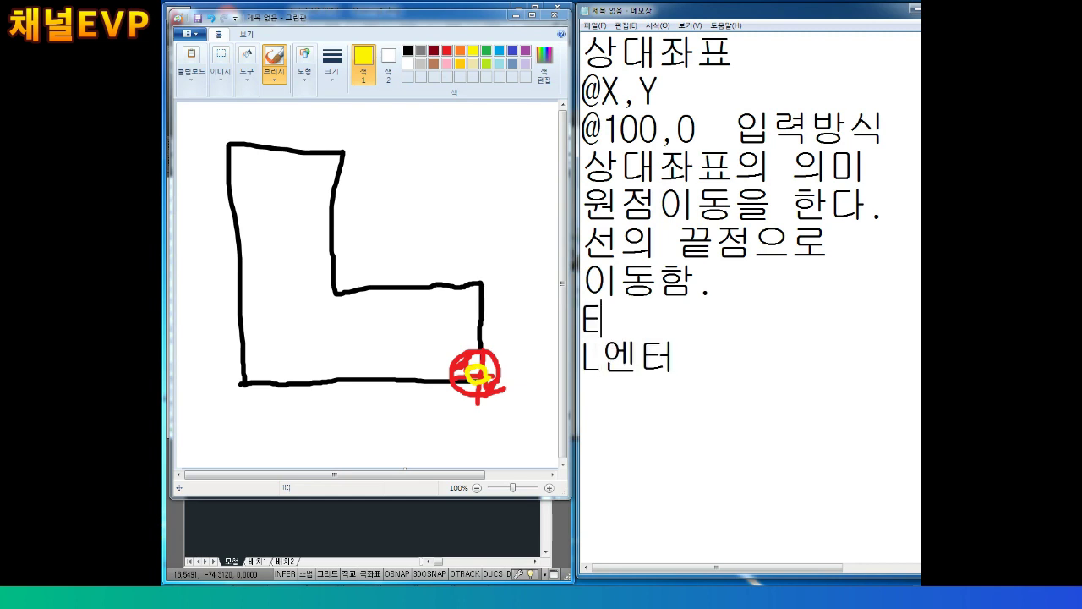
{"action": "type", "text": "SC 2QJ"}
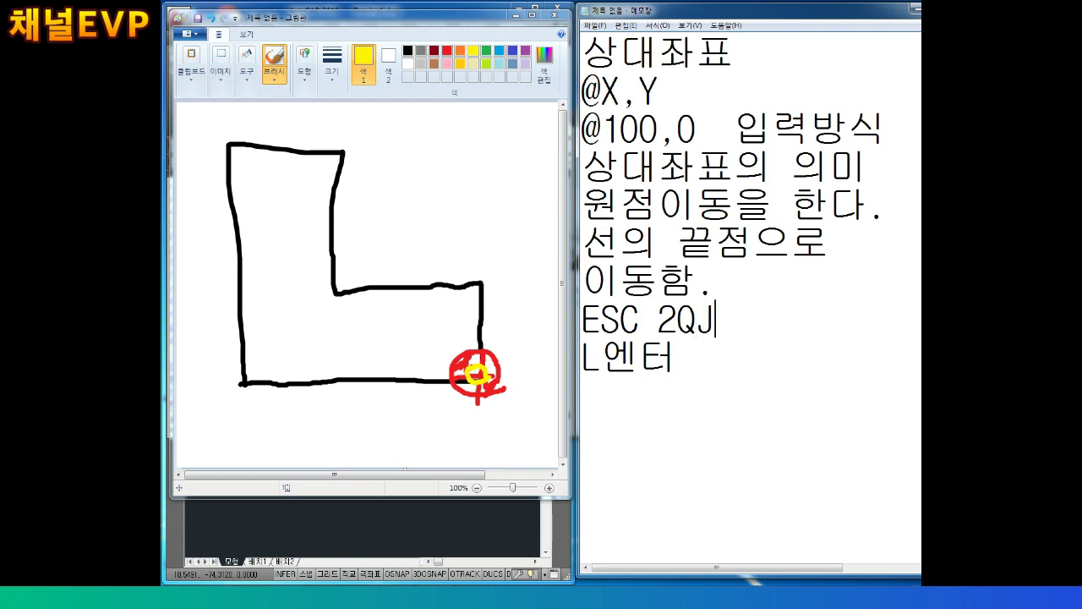
{"action": "key", "text": "BackSpace"}
{"action": "key", "text": "BackSpace"}
{"action": "type", "text": "번"}
{"action": "key", "text": "Left"}
{"action": "key", "text": "Left"}
{"action": "key", "text": "Left"}
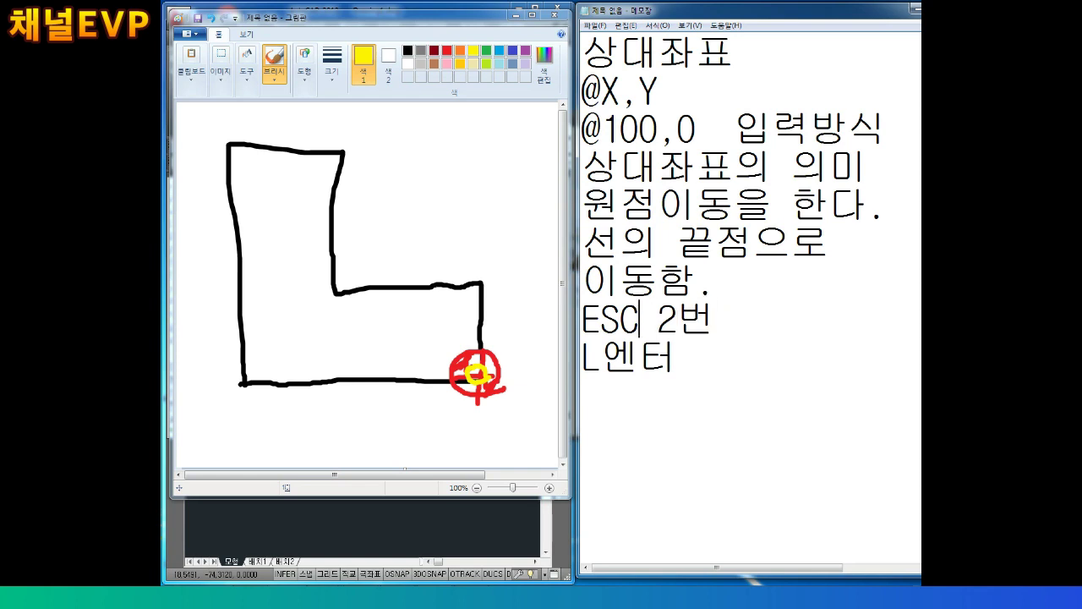
{"action": "key", "text": "Return"}
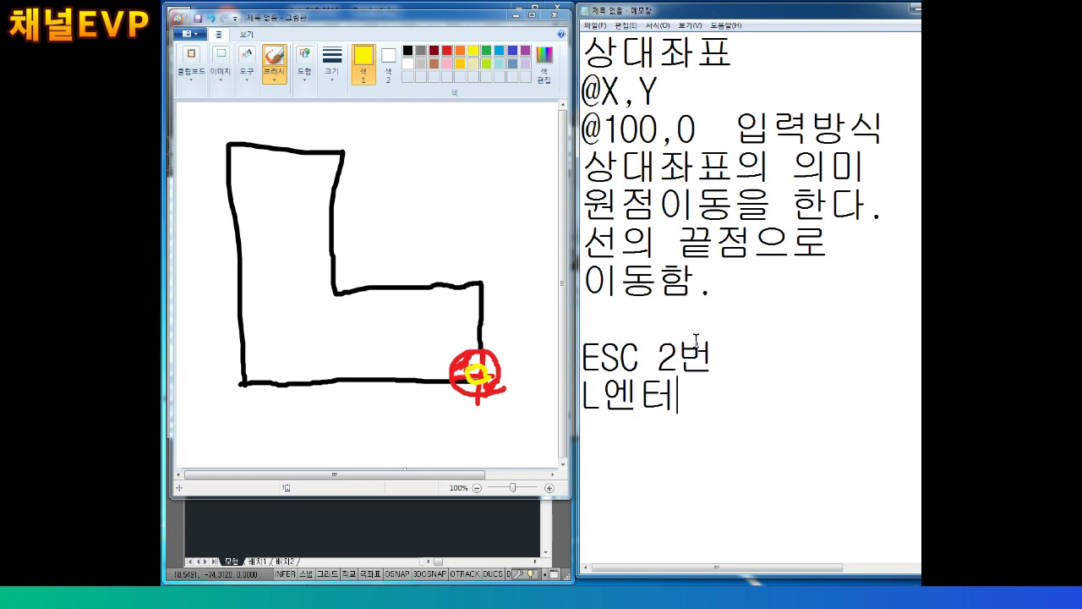
{"action": "type", "text": "0,0 엔터"}
{"action": "key", "text": "Return"}
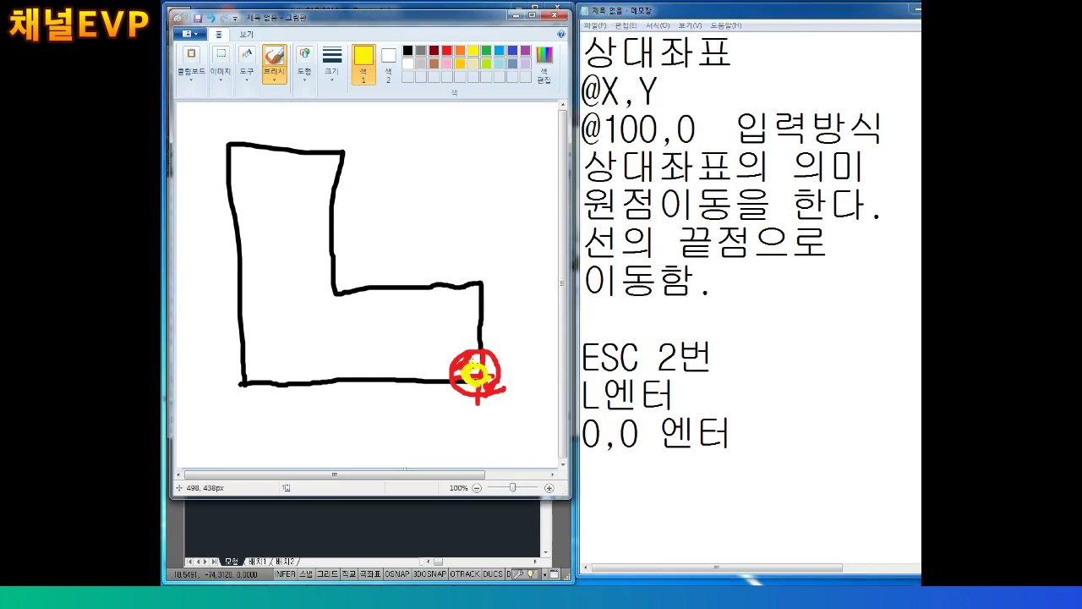
Step: Draw a yellow leftward arrow under the bottom edge and note @-47,0
{"action": "left_click_drag", "start_coordinate": [442, 410], "coordinate": [310, 406]}
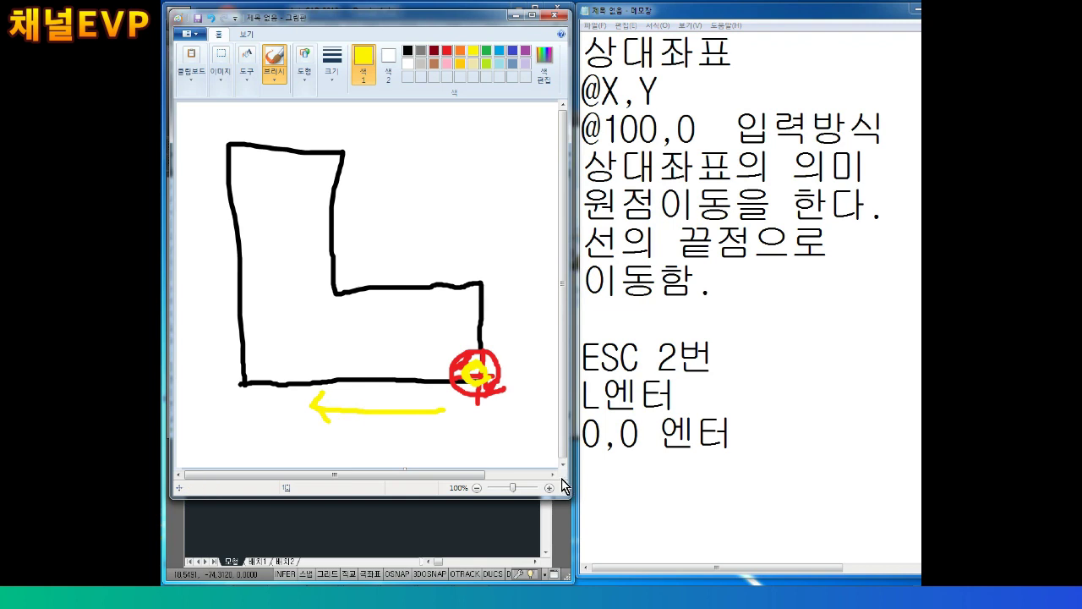
{"action": "left_click", "coordinate": [594, 478]}
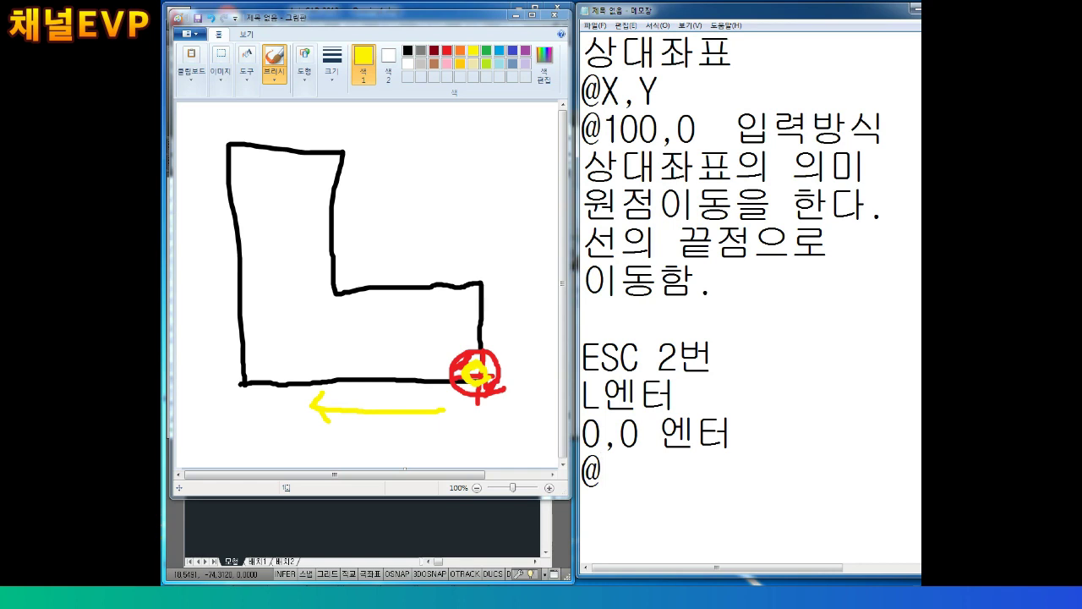
{"action": "type", "text": "@"}
{"action": "type", "text": "-47"}
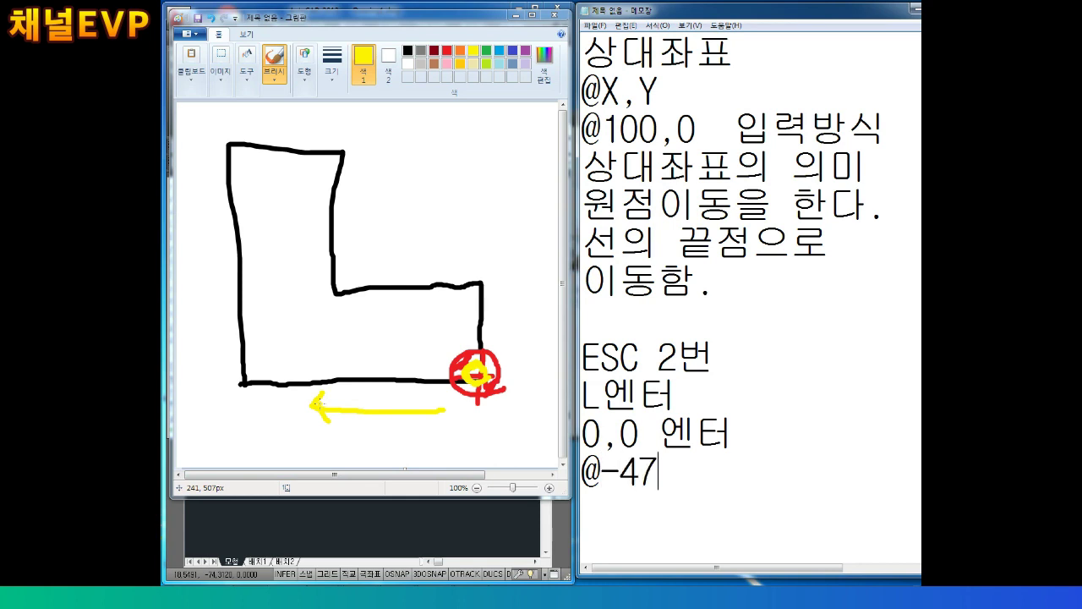
{"action": "type", "text": ",0"}
Step: Circle the bottom-left corner in yellow and red, adding a cross and small label
{"action": "left_click_drag", "start_coordinate": [241, 377], "coordinate": [245, 383]}
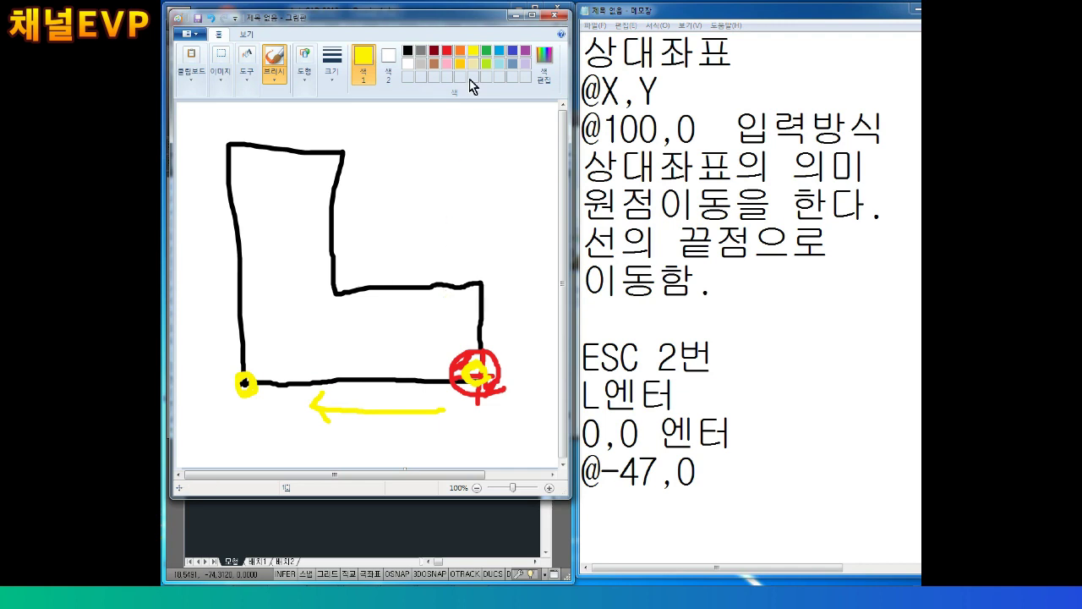
{"action": "left_click", "coordinate": [447, 50]}
{"action": "left_click_drag", "start_coordinate": [265, 372], "coordinate": [262, 394]}
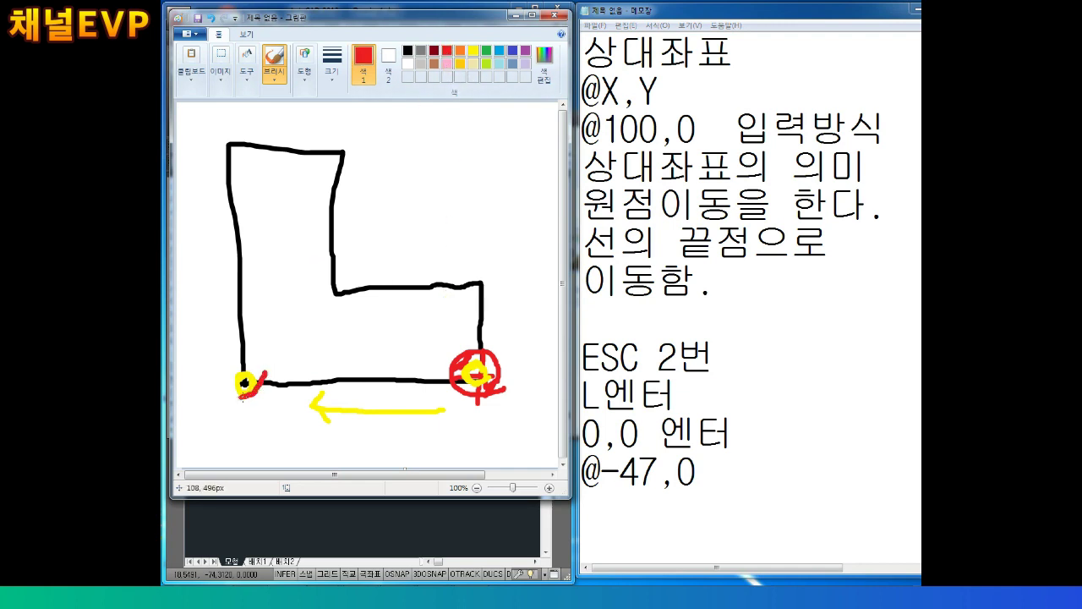
{"action": "mouse_move", "coordinate": [227, 382]}
{"action": "left_mouse_down"}
{"action": "mouse_move", "coordinate": [264, 375]}
{"action": "mouse_move", "coordinate": [243, 385]}
{"action": "left_mouse_up"}
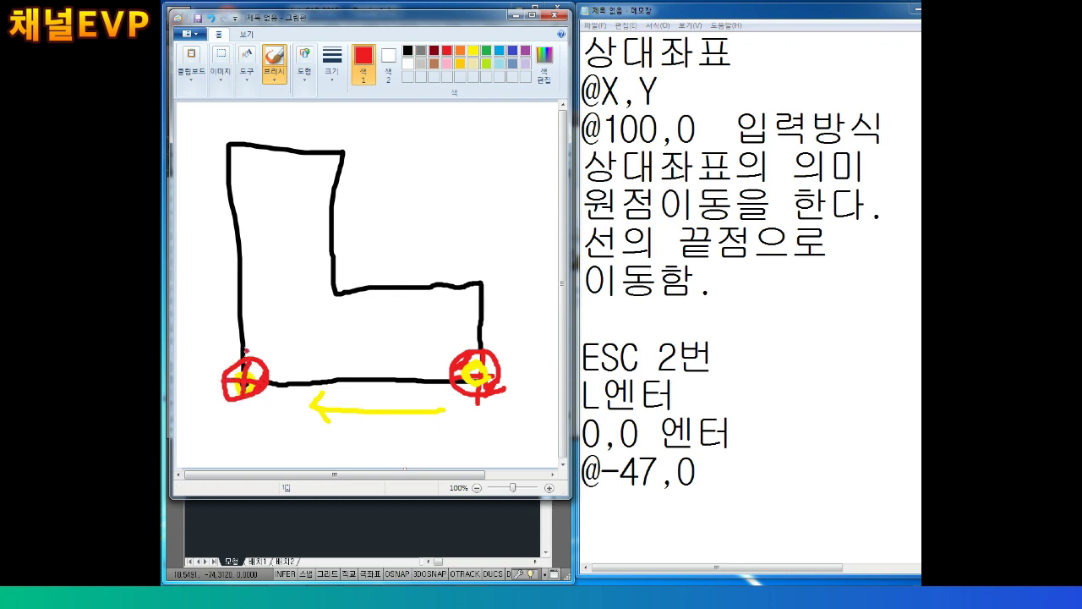
{"action": "mouse_move", "coordinate": [224, 412]}
{"action": "left_mouse_down"}
{"action": "mouse_move", "coordinate": [218, 433]}
{"action": "mouse_move", "coordinate": [257, 436]}
{"action": "left_mouse_up"}
{"action": "left_click", "coordinate": [237, 436]}
Step: Draw a red upward arrow, circle the top-left corner in yellow, and note @0,47
{"action": "mouse_move", "coordinate": [211, 344]}
{"action": "left_mouse_down"}
{"action": "mouse_move", "coordinate": [205, 218]}
{"action": "mouse_move", "coordinate": [226, 241]}
{"action": "left_mouse_up"}
{"action": "left_click", "coordinate": [473, 51]}
{"action": "left_click_drag", "start_coordinate": [222, 141], "coordinate": [240, 166]}
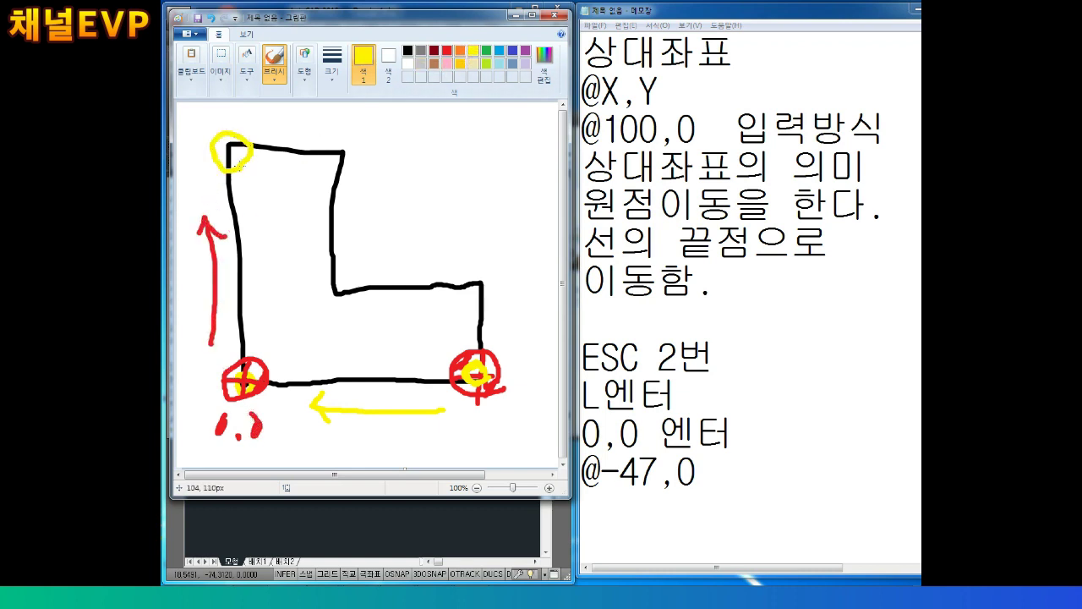
{"action": "left_click", "coordinate": [621, 506]}
{"action": "type", "text": "@"}
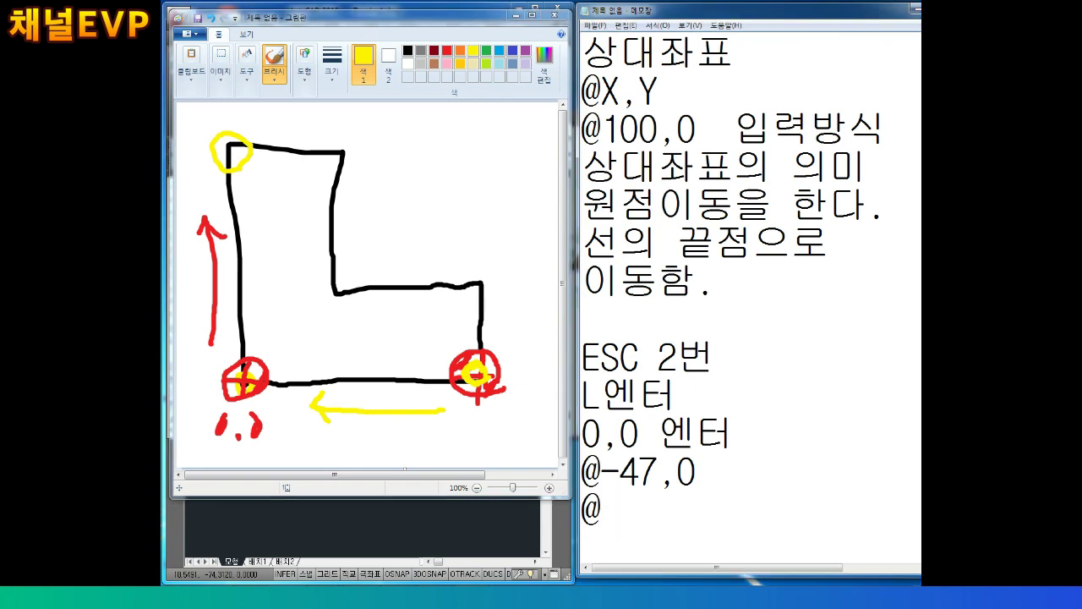
{"action": "type", "text": "0"}
{"action": "type", "text": ",47"}
Step: Circle the top-left corner in yellow and red, and the top line's right end in yellow
{"action": "key", "text": "Return"}
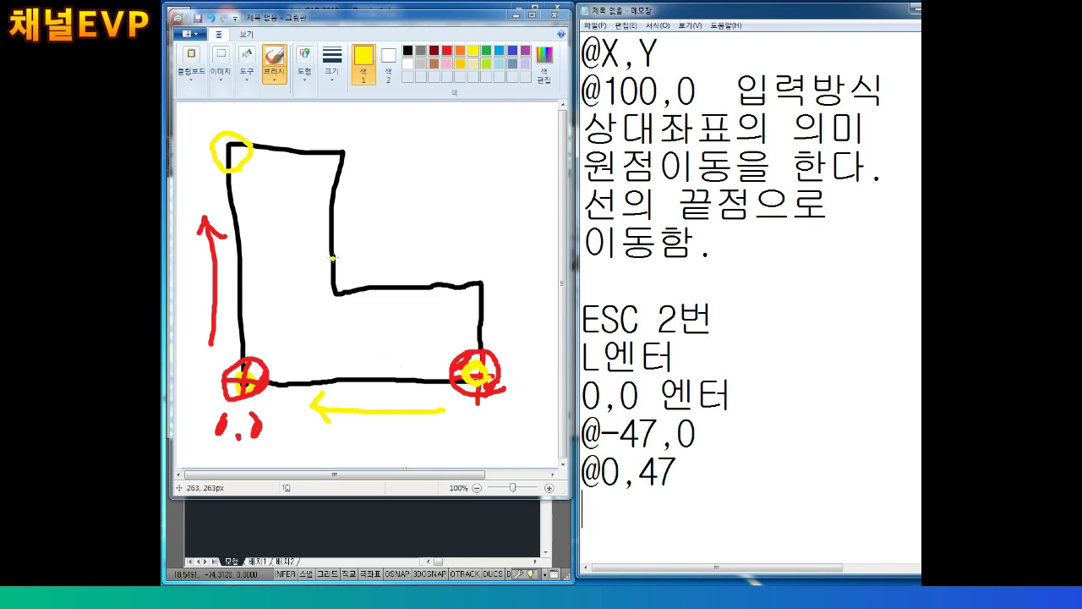
{"action": "left_click_drag", "start_coordinate": [212, 145], "coordinate": [243, 150]}
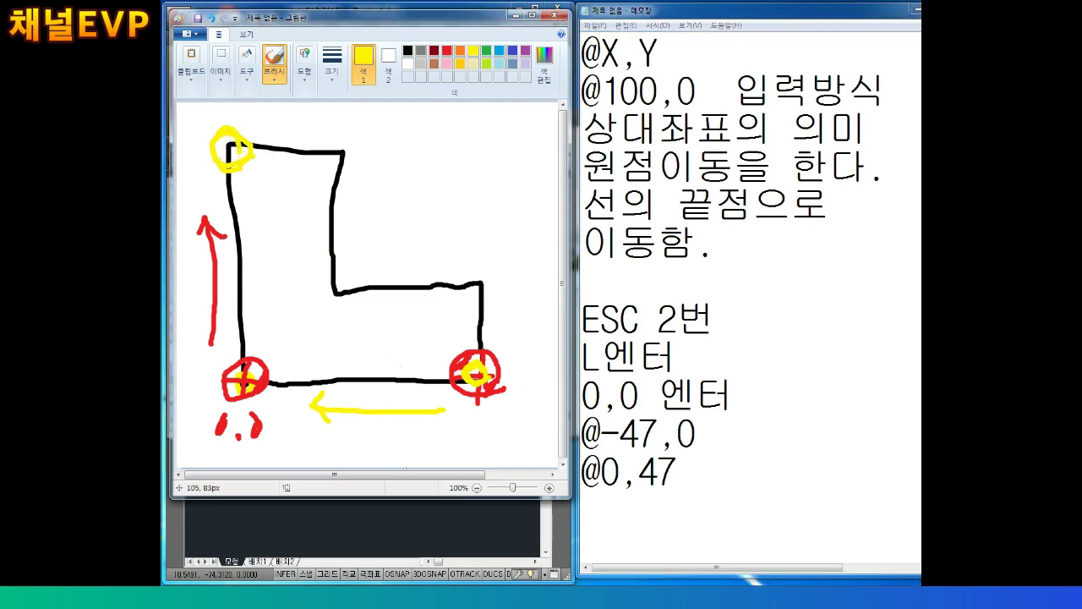
{"action": "left_click", "coordinate": [447, 50]}
{"action": "mouse_move", "coordinate": [236, 131]}
{"action": "left_mouse_down"}
{"action": "mouse_move", "coordinate": [254, 154]}
{"action": "mouse_move", "coordinate": [213, 169]}
{"action": "mouse_move", "coordinate": [215, 127]}
{"action": "mouse_move", "coordinate": [217, 142]}
{"action": "mouse_move", "coordinate": [252, 149]}
{"action": "mouse_move", "coordinate": [219, 142]}
{"action": "left_mouse_up"}
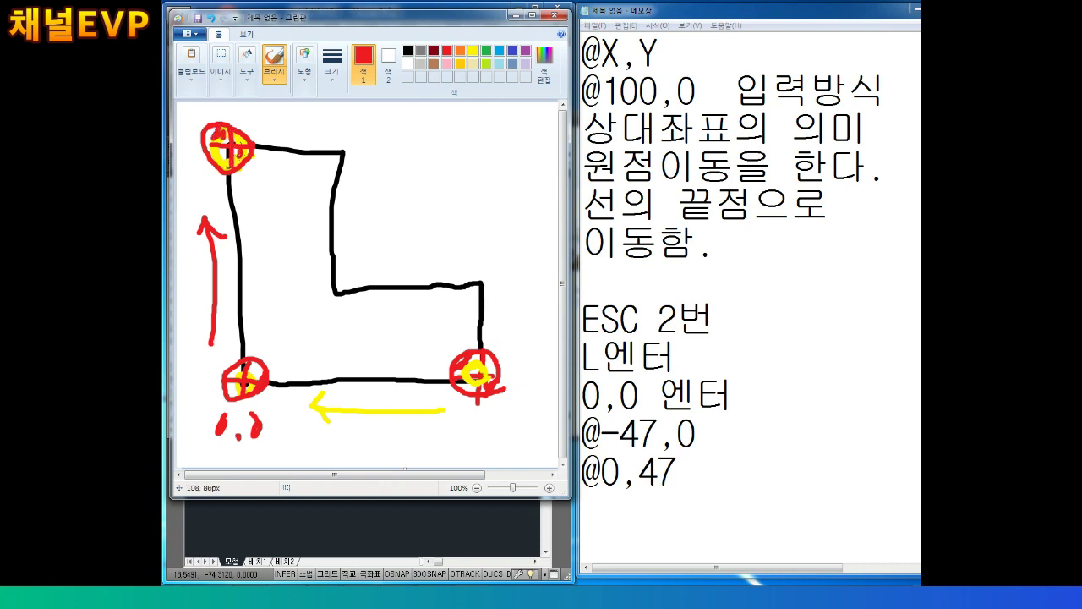
{"action": "left_click", "coordinate": [473, 49]}
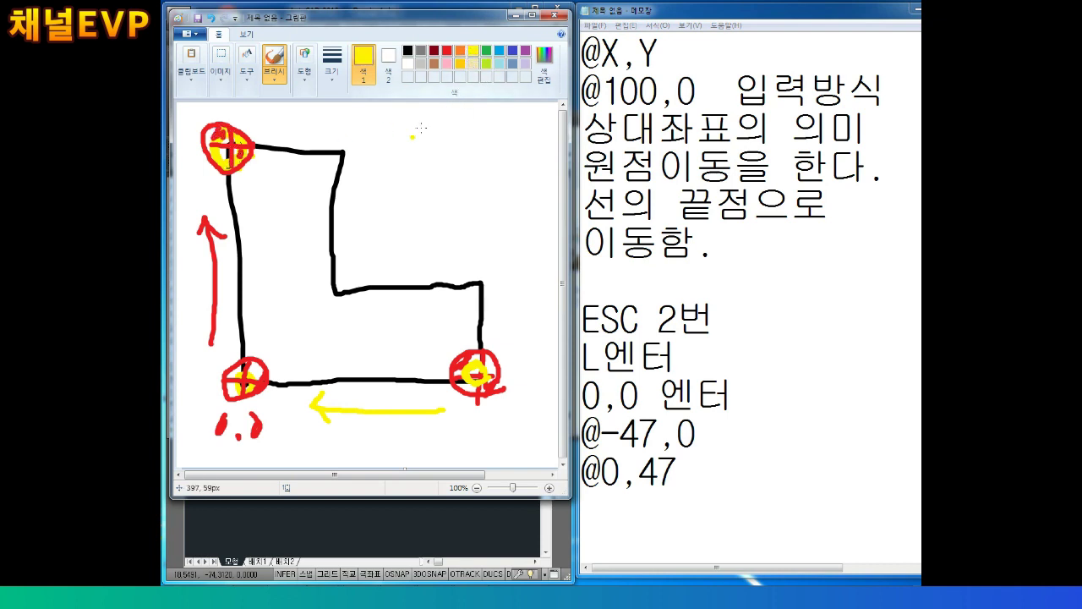
{"action": "mouse_move", "coordinate": [353, 158]}
{"action": "left_mouse_down"}
{"action": "mouse_move", "coordinate": [318, 131]}
{"action": "mouse_move", "coordinate": [348, 156]}
{"action": "left_mouse_up"}
{"action": "left_click", "coordinate": [592, 521]}
{"action": "type", "text": "@"}
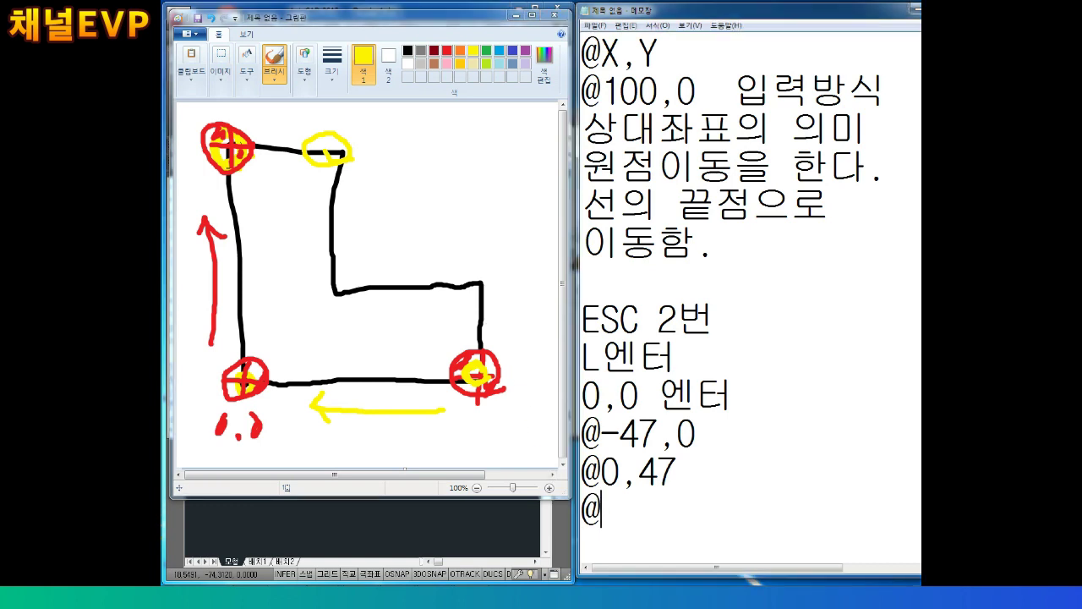
{"action": "type", "text": "15"}
{"action": "type", "text": ",0"}
{"action": "key", "text": "Return"}
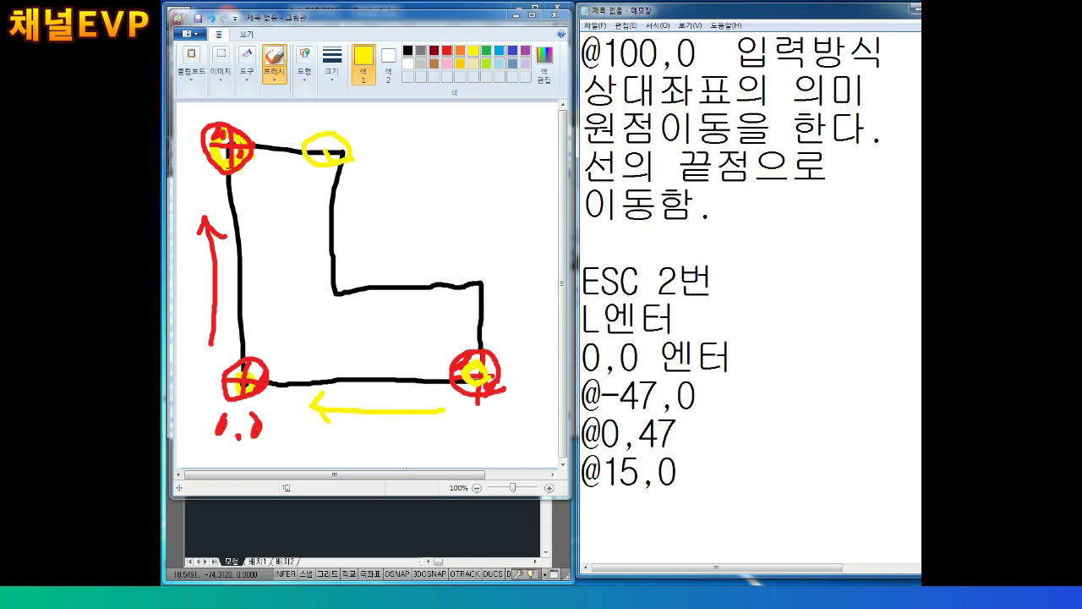
Step: Circle the top-right and inner L corners in yellow and note '@0,-27' in Notepad
{"action": "mouse_move", "coordinate": [328, 154]}
{"action": "left_mouse_down"}
{"action": "mouse_move", "coordinate": [360, 145]}
{"action": "mouse_move", "coordinate": [334, 149]}
{"action": "mouse_move", "coordinate": [338, 163]}
{"action": "mouse_move", "coordinate": [364, 157]}
{"action": "mouse_move", "coordinate": [360, 139]}
{"action": "mouse_move", "coordinate": [335, 158]}
{"action": "left_mouse_up"}
{"action": "left_click", "coordinate": [446, 49]}
{"action": "left_click", "coordinate": [473, 52]}
{"action": "left_click_drag", "start_coordinate": [345, 284], "coordinate": [335, 279]}
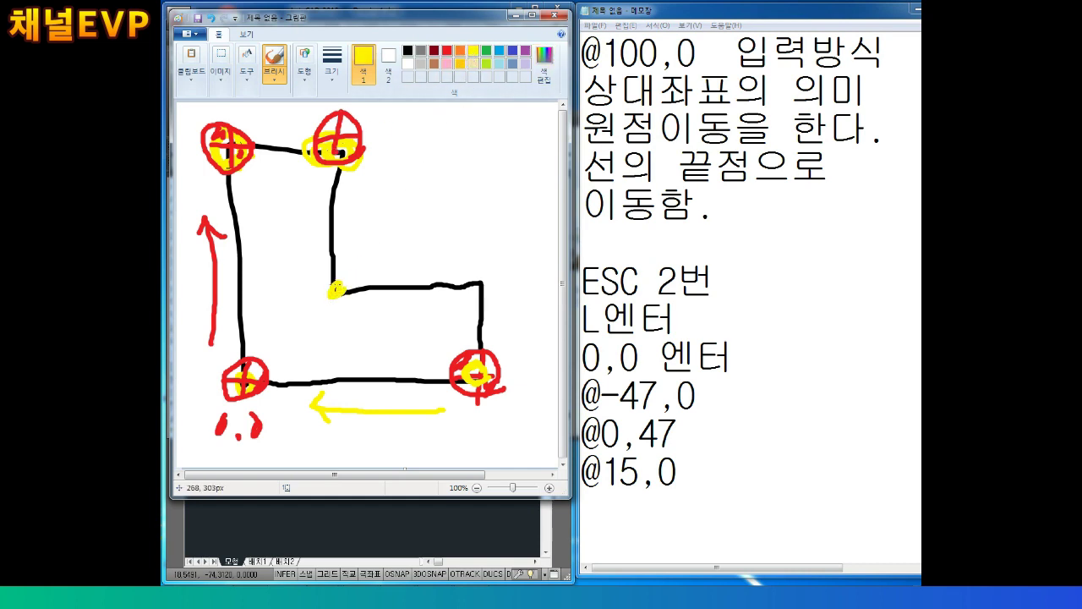
{"action": "left_click", "coordinate": [609, 503]}
{"action": "type", "text": "@"}
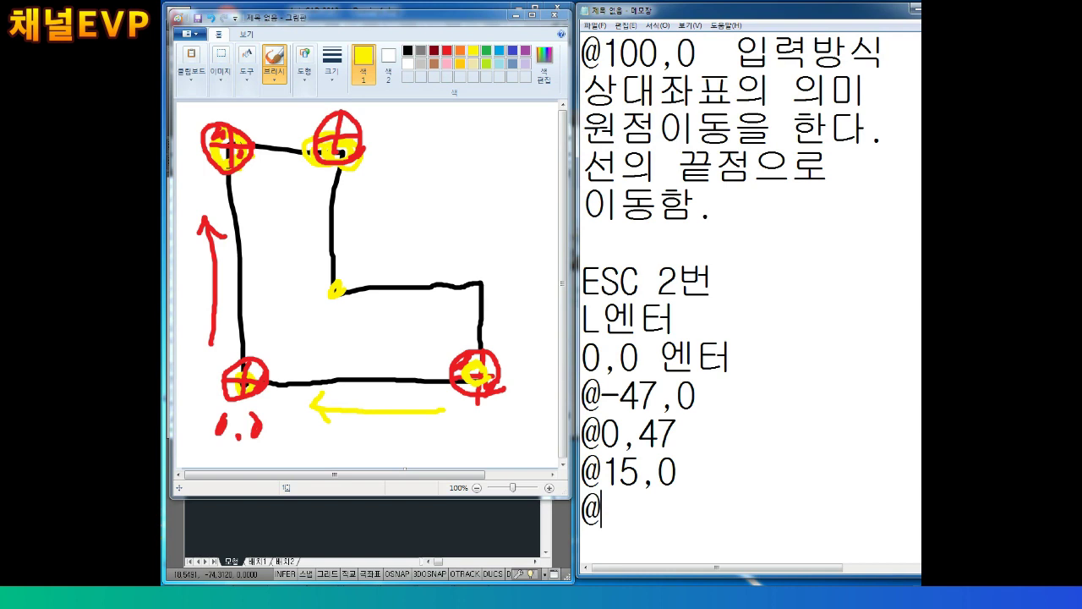
{"action": "type", "text": "0,-"}
{"action": "type", "text": "27"}
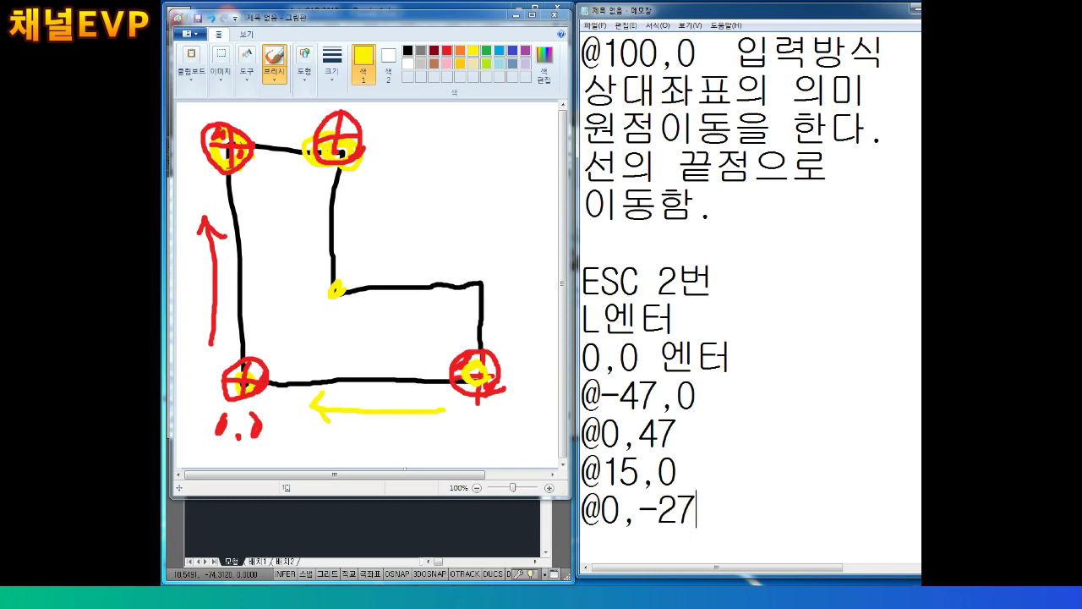
{"action": "key", "text": "Return"}
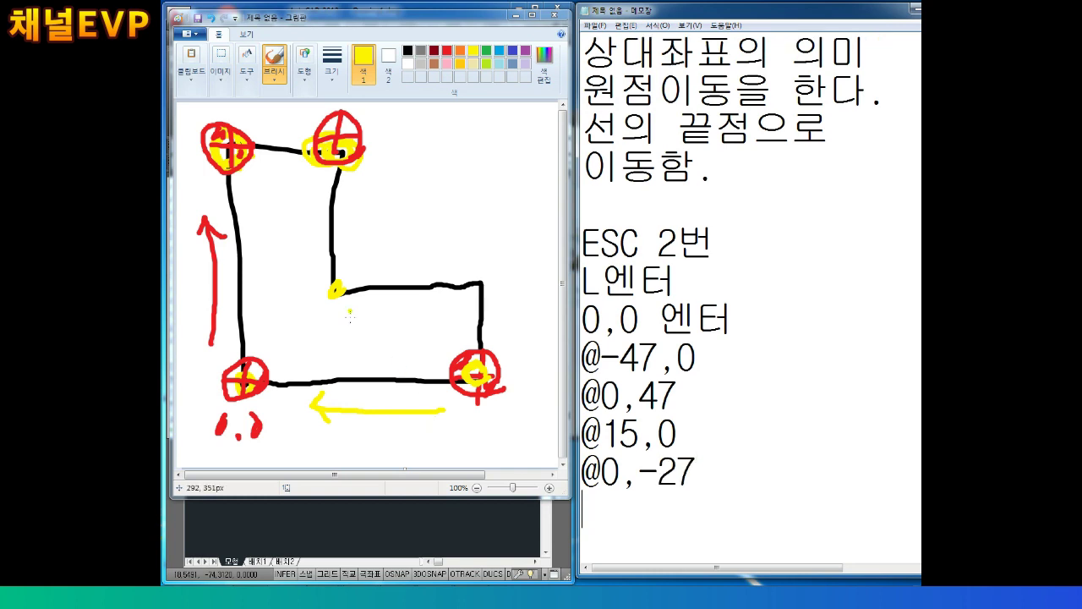
{"action": "mouse_move", "coordinate": [335, 289]}
{"action": "left_mouse_down"}
{"action": "mouse_move", "coordinate": [347, 292]}
{"action": "mouse_move", "coordinate": [326, 284]}
{"action": "mouse_move", "coordinate": [355, 295]}
{"action": "mouse_move", "coordinate": [334, 303]}
{"action": "mouse_move", "coordinate": [341, 311]}
{"action": "left_mouse_up"}
{"action": "left_click", "coordinate": [448, 51]}
{"action": "mouse_move", "coordinate": [384, 269]}
{"action": "left_mouse_down"}
{"action": "mouse_move", "coordinate": [466, 267]}
{"action": "mouse_move", "coordinate": [453, 275]}
{"action": "mouse_move", "coordinate": [484, 294]}
{"action": "left_mouse_up"}
{"action": "left_click", "coordinate": [473, 51]}
{"action": "left_click", "coordinate": [597, 509]}
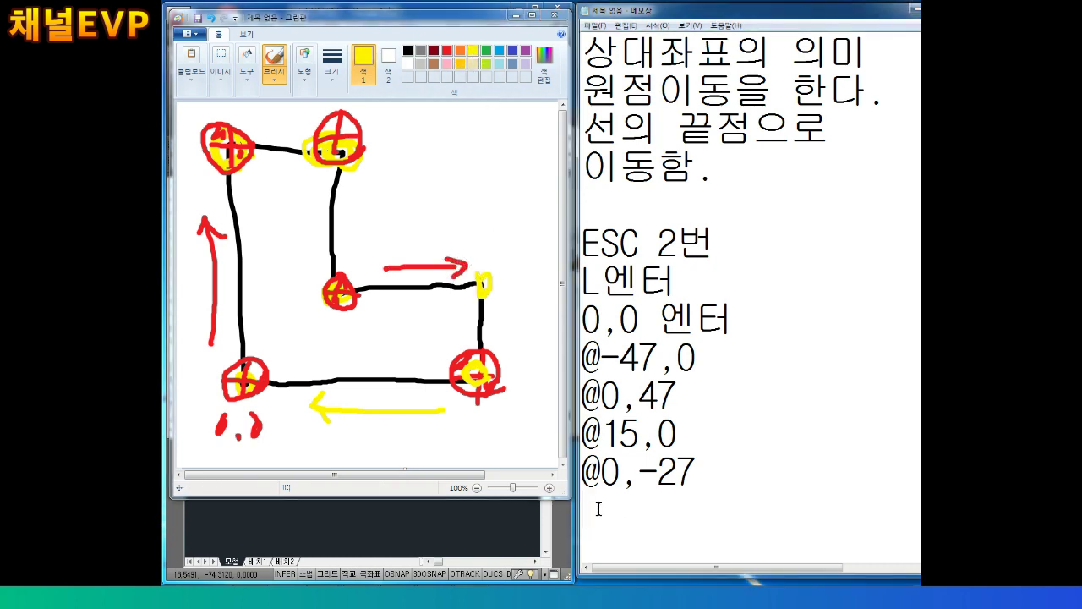
{"action": "type", "text": "@ㅣ"}
{"action": "key", "text": "BackSpace"}
{"action": "type", "text": "27,0"}
{"action": "key", "text": "Return"}
Step: Draw a yellow arrow down the right edge and add '@0,-15' and 'ESC 누름' to the notes
{"action": "mouse_move", "coordinate": [482, 288]}
{"action": "left_mouse_down"}
{"action": "mouse_move", "coordinate": [496, 291]}
{"action": "mouse_move", "coordinate": [514, 360]}
{"action": "mouse_move", "coordinate": [541, 332]}
{"action": "left_mouse_up"}
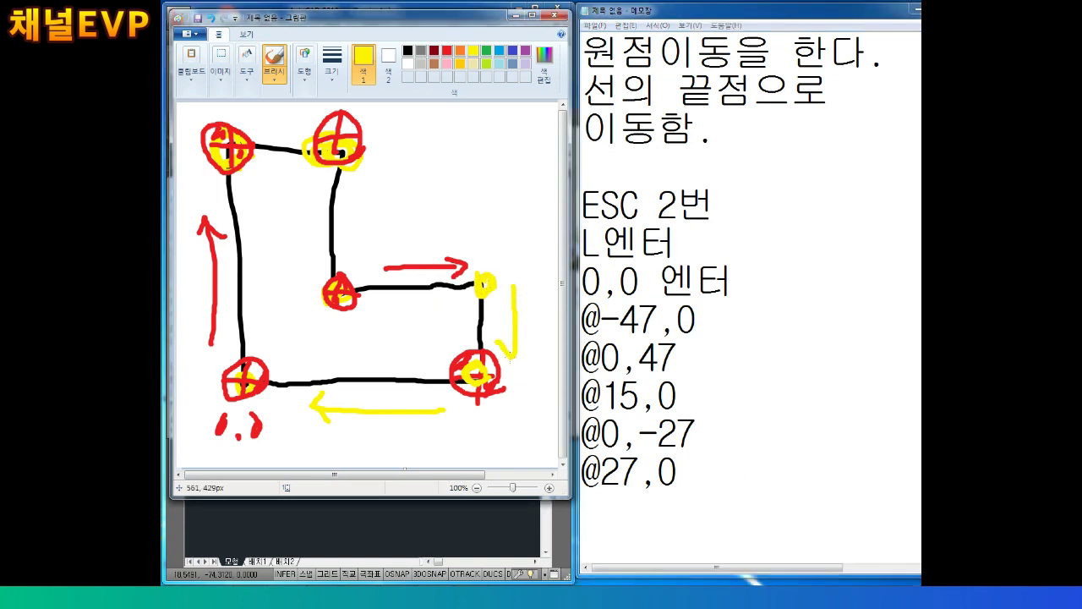
{"action": "left_click", "coordinate": [615, 511]}
{"action": "type", "text": "@0,-"}
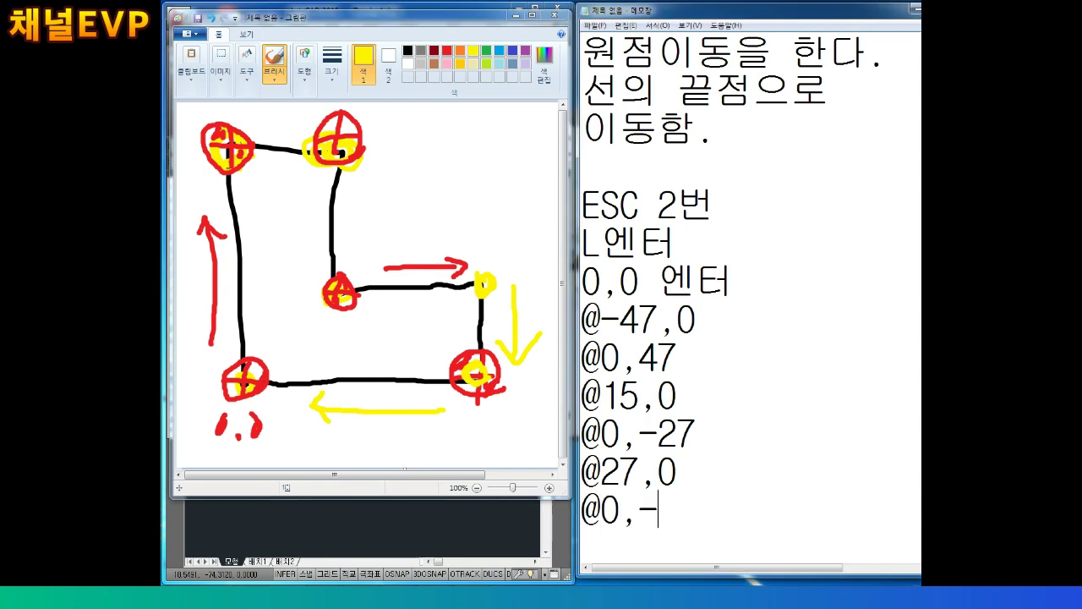
{"action": "type", "text": "15"}
{"action": "key", "text": "Return"}
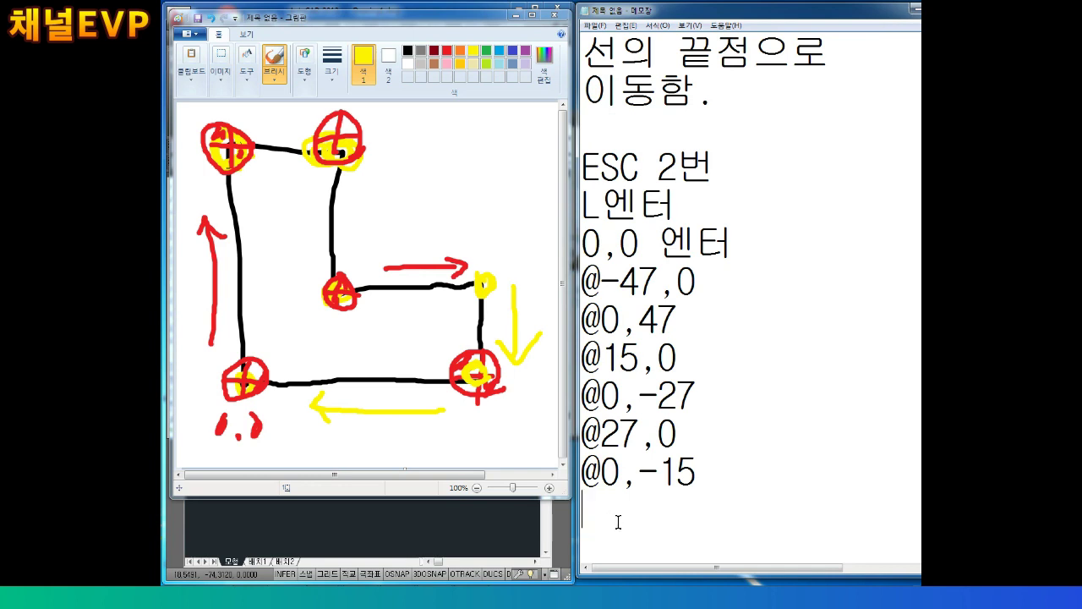
{"action": "type", "text": "ESC 누르"}
{"action": "key", "text": "Return"}
{"action": "left_click", "coordinate": [412, 307]}
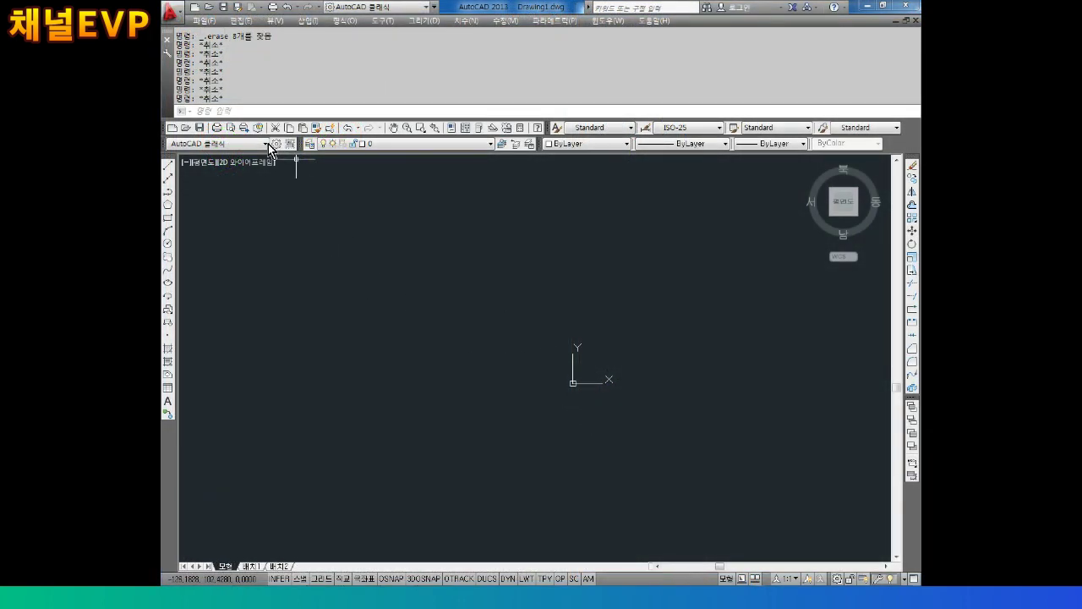
Step: Start a LINE at 0,0 and draw its first vertical segment up to 0,42
{"action": "key", "text": "Escape"}
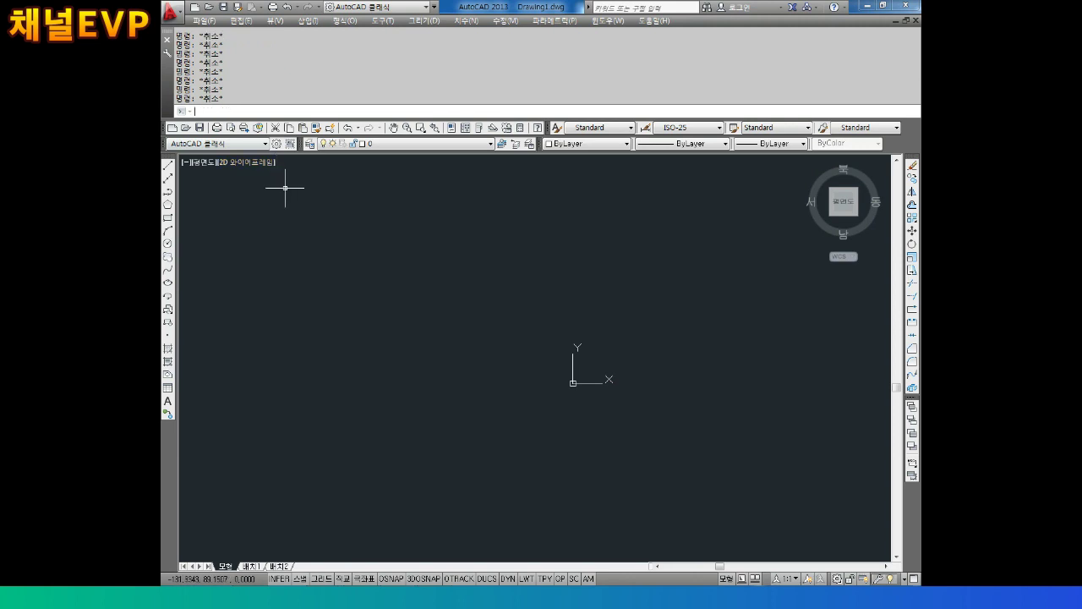
{"action": "type", "text": "ㄴ"}
{"action": "key", "text": "Return"}
{"action": "type", "text": "0"}
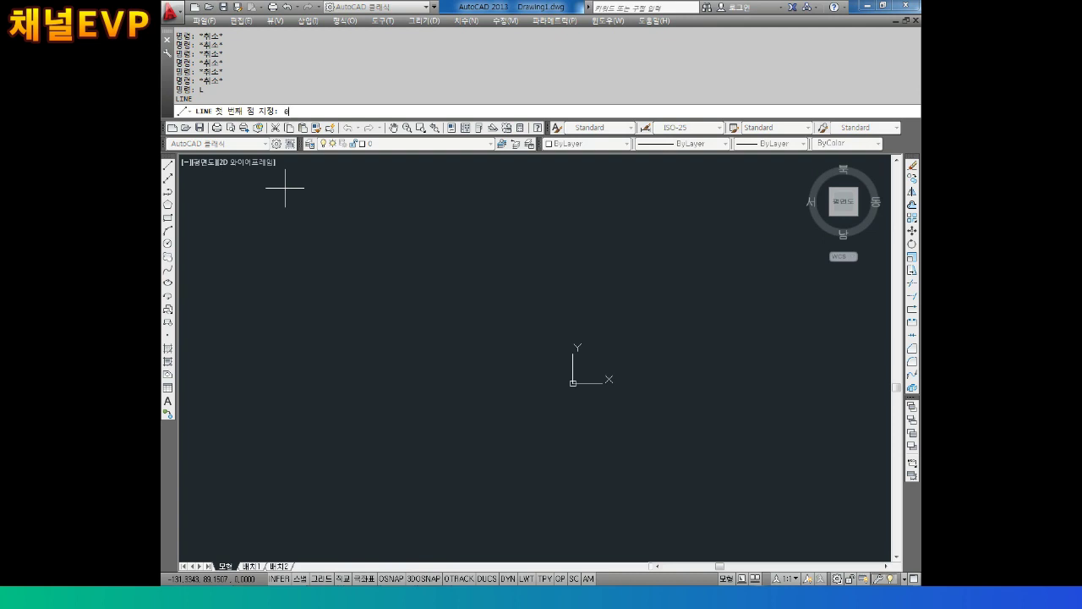
{"action": "key", "text": "Return"}
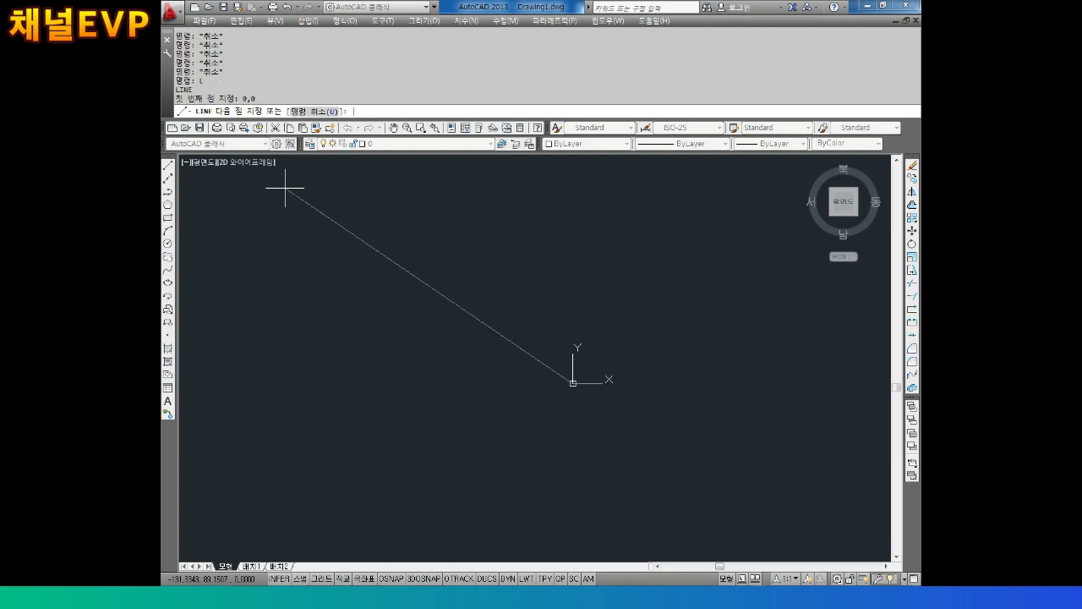
{"action": "scroll", "coordinate": [656, 367], "scroll_direction": "up", "scroll_amount": 5}
{"action": "type", "text": "0,42"}
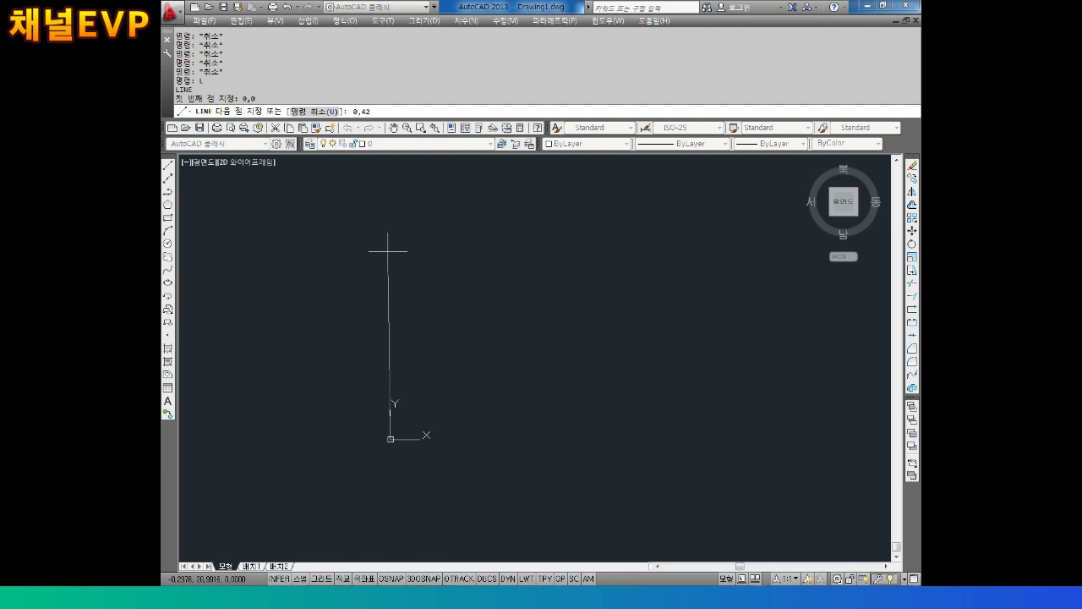
{"action": "key", "text": "Return"}
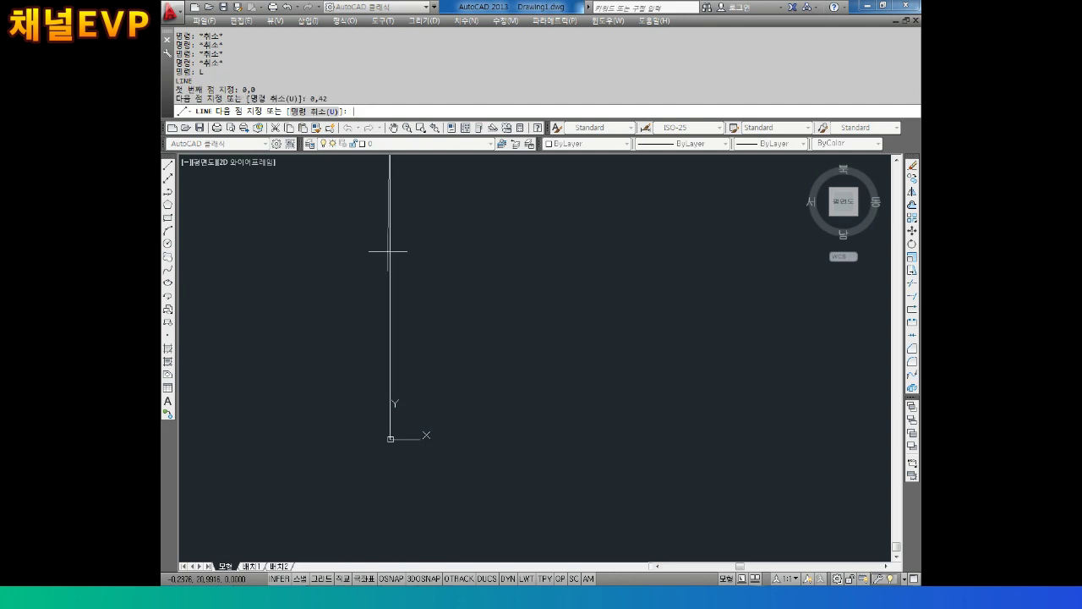
Step: Draw edges through 42,42 and 42,0 back to 0,0, closing the 42×42 square, then end LINE
{"action": "scroll", "coordinate": [427, 292], "scroll_direction": "down", "scroll_amount": 4}
{"action": "middle_click_drag", "start_coordinate": [434, 302], "coordinate": [465, 380]}
{"action": "type", "text": "42,42"}
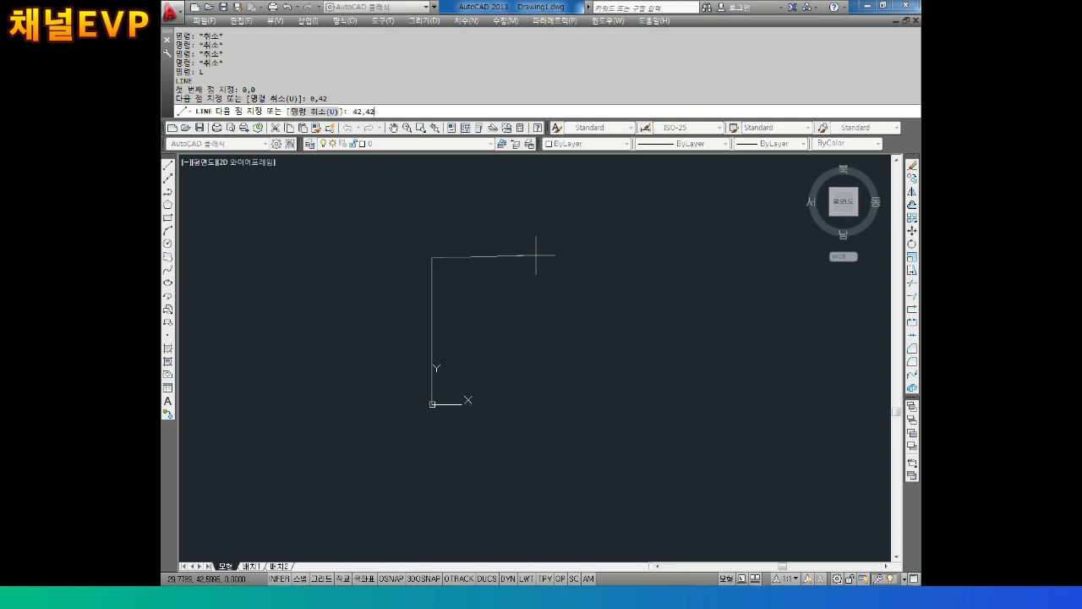
{"action": "key", "text": "Return"}
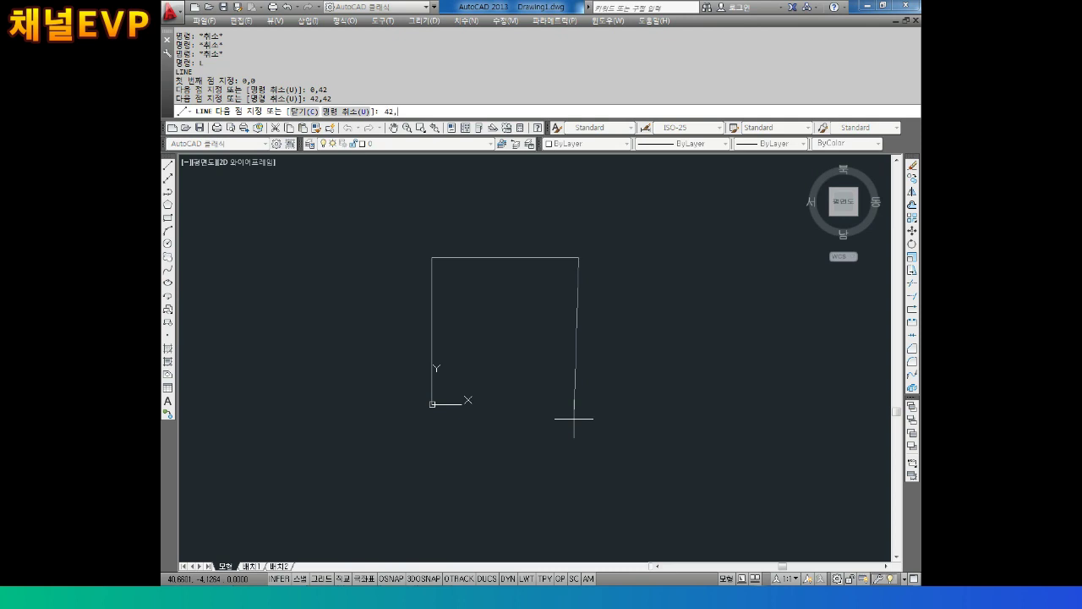
{"action": "type", "text": "0"}
{"action": "key", "text": "Return"}
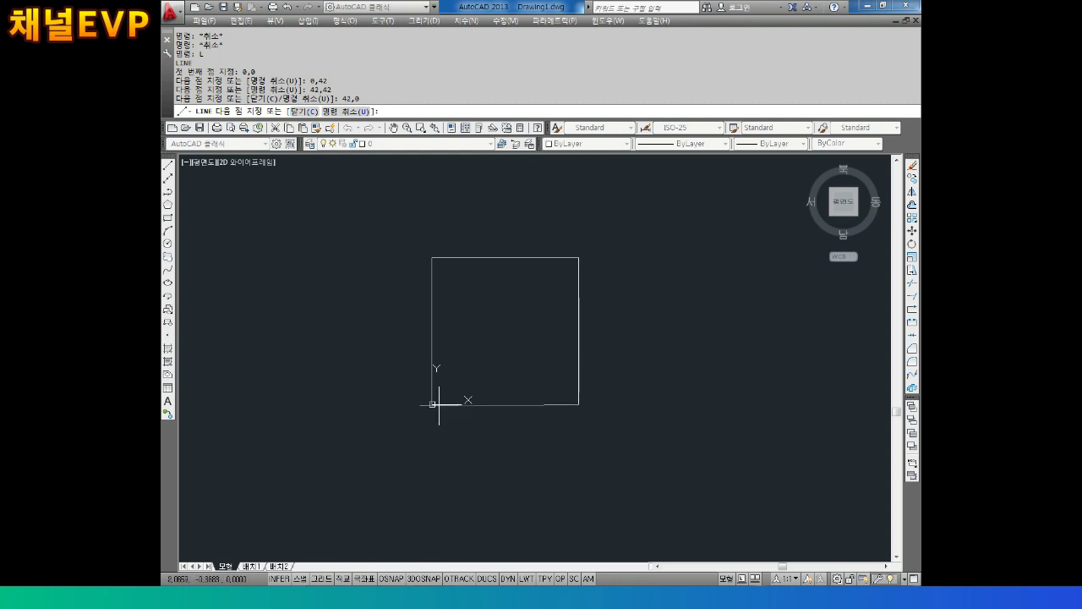
{"action": "key", "text": "Return"}
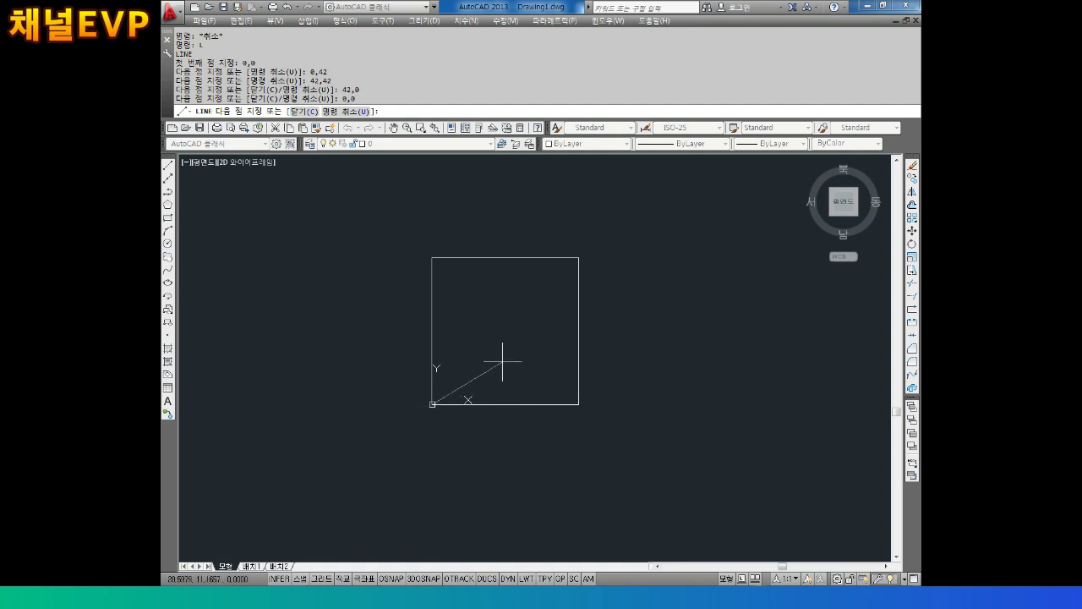
{"action": "key", "text": "Escape"}
{"action": "key", "text": "Escape"}
{"action": "key", "text": "Escape"}
{"action": "key", "text": "Escape"}
{"action": "key", "text": "Escape"}
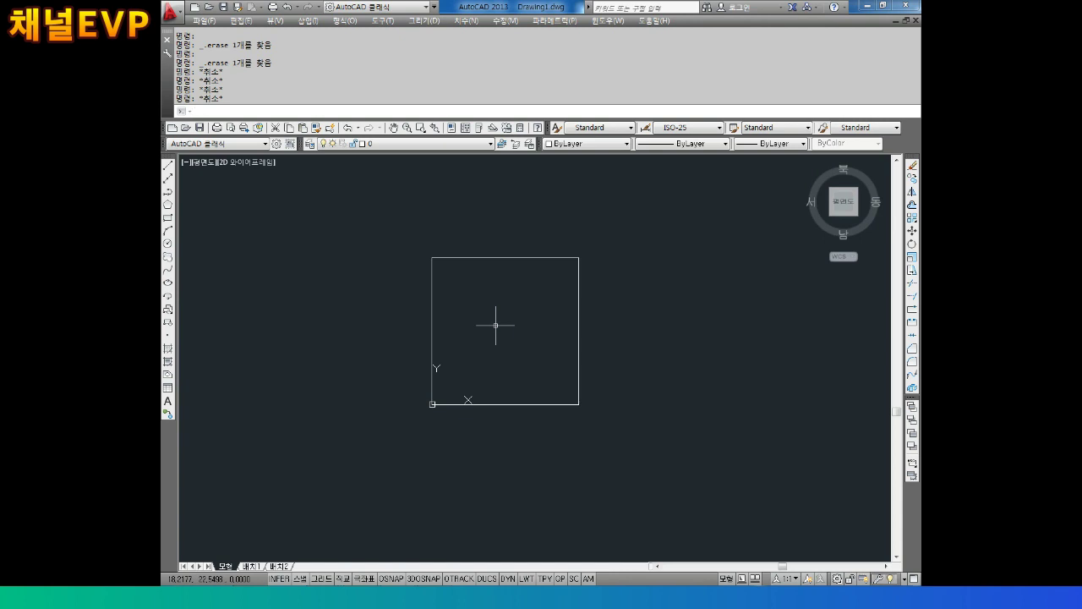
{"action": "type", "text": "L"}
{"action": "key", "text": "Return"}
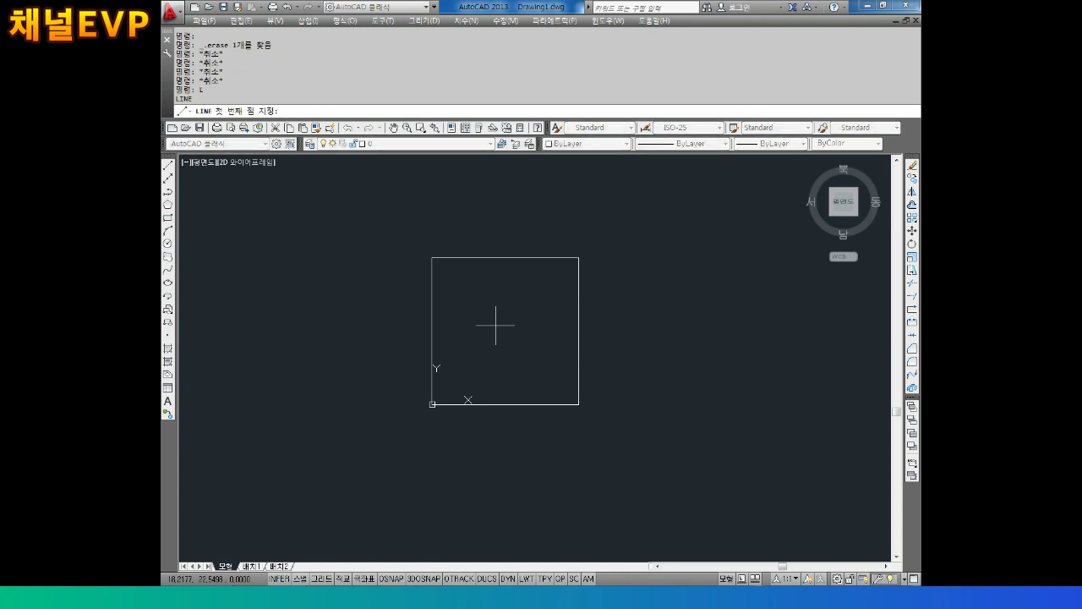
{"action": "type", "text": ",0"}
{"action": "key", "text": "Return"}
{"action": "scroll", "coordinate": [610, 394], "scroll_direction": "up", "scroll_amount": 5}
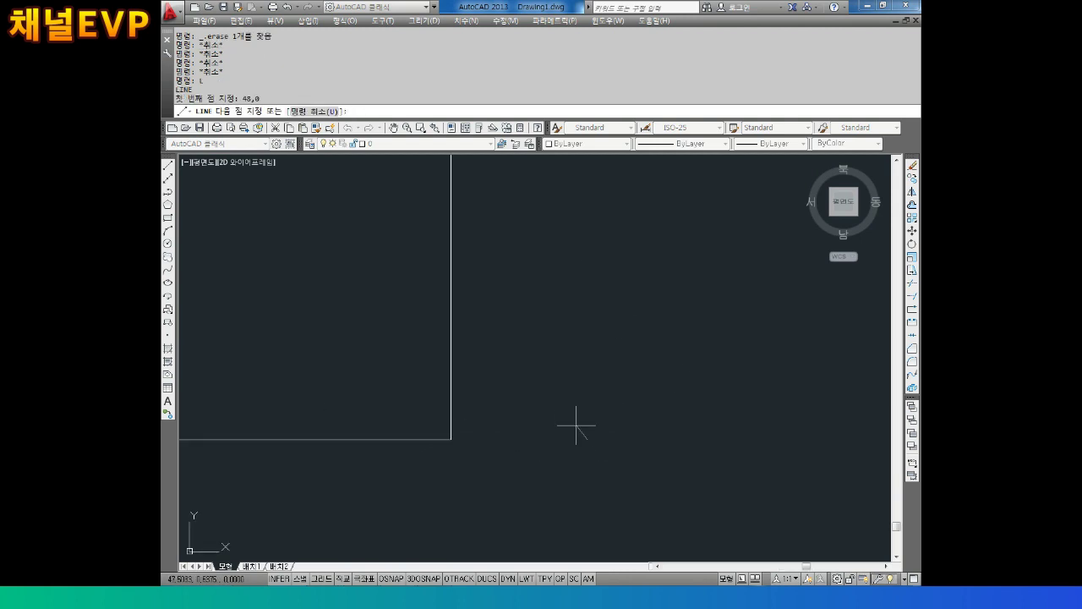
{"action": "scroll", "coordinate": [592, 406], "scroll_direction": "down", "scroll_amount": 5}
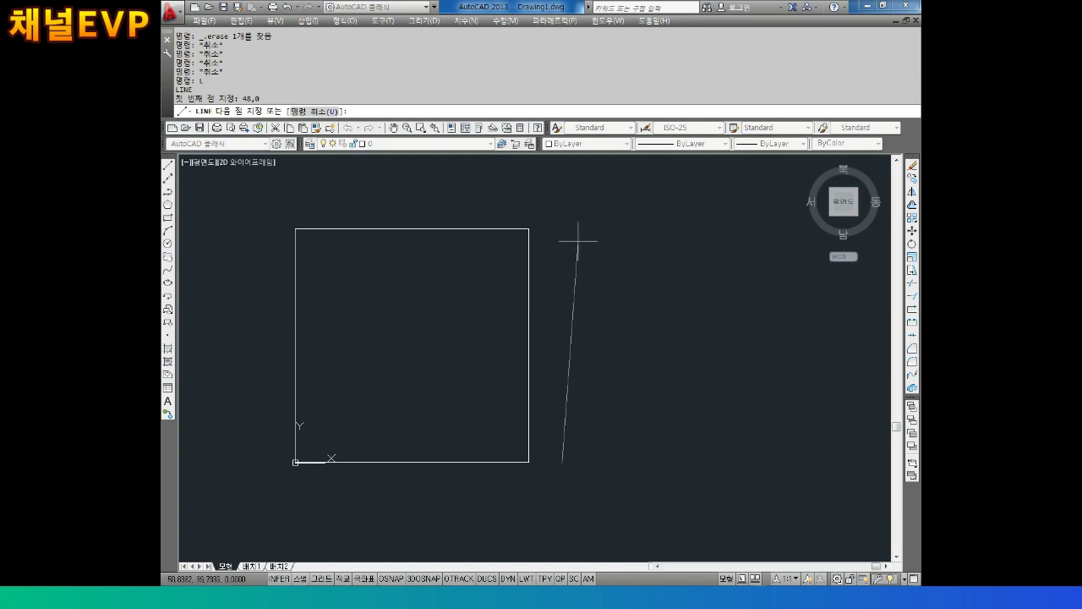
{"action": "type", "text": "@"}
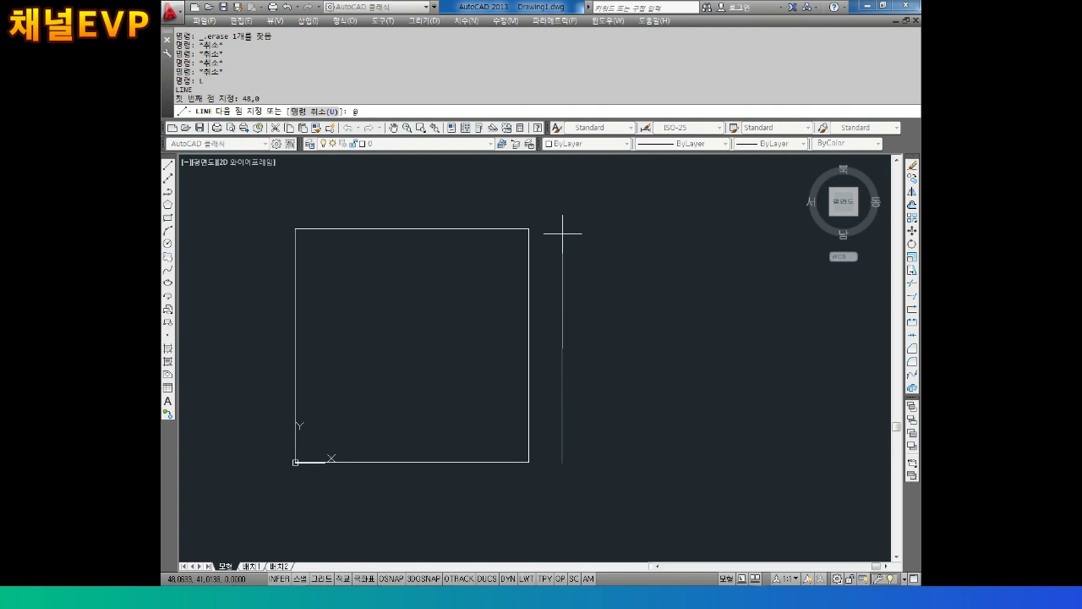
{"action": "type", "text": "0,42"}
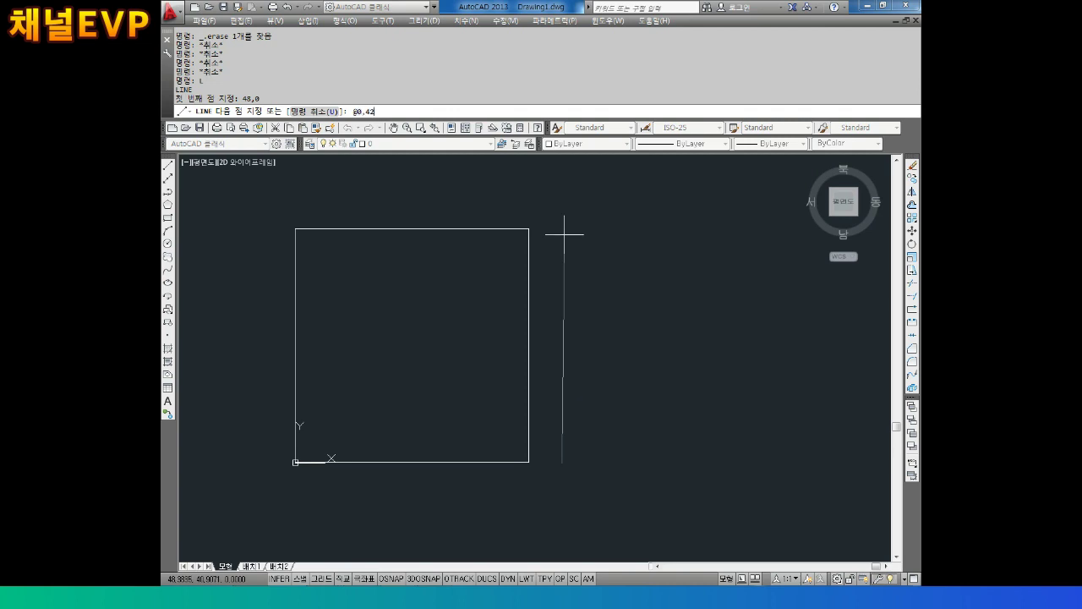
{"action": "key", "text": "Return"}
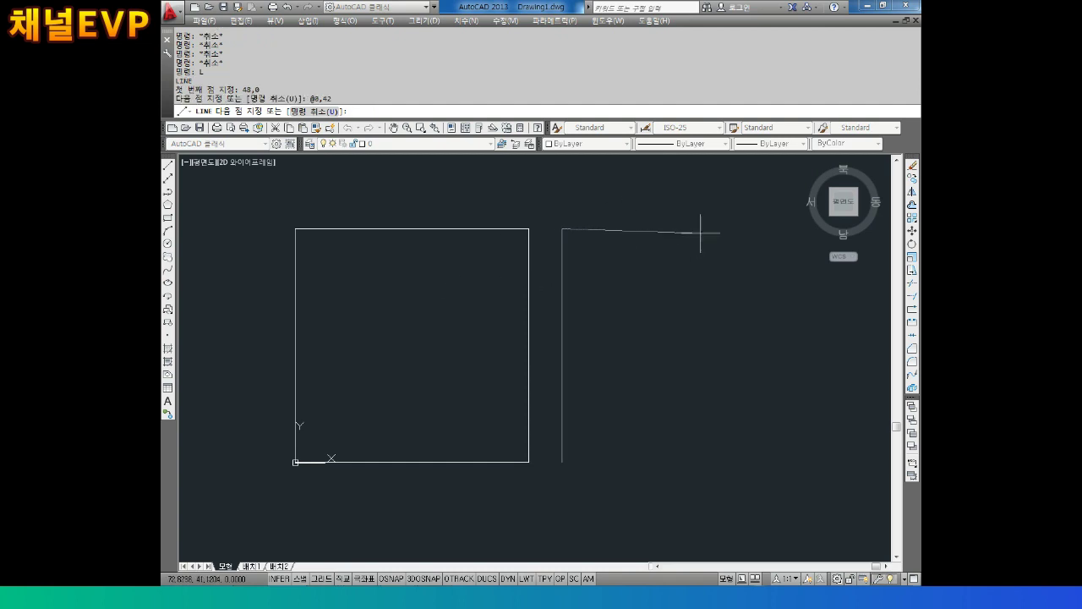
{"action": "type", "text": "@"}
{"action": "type", "text": "42"}
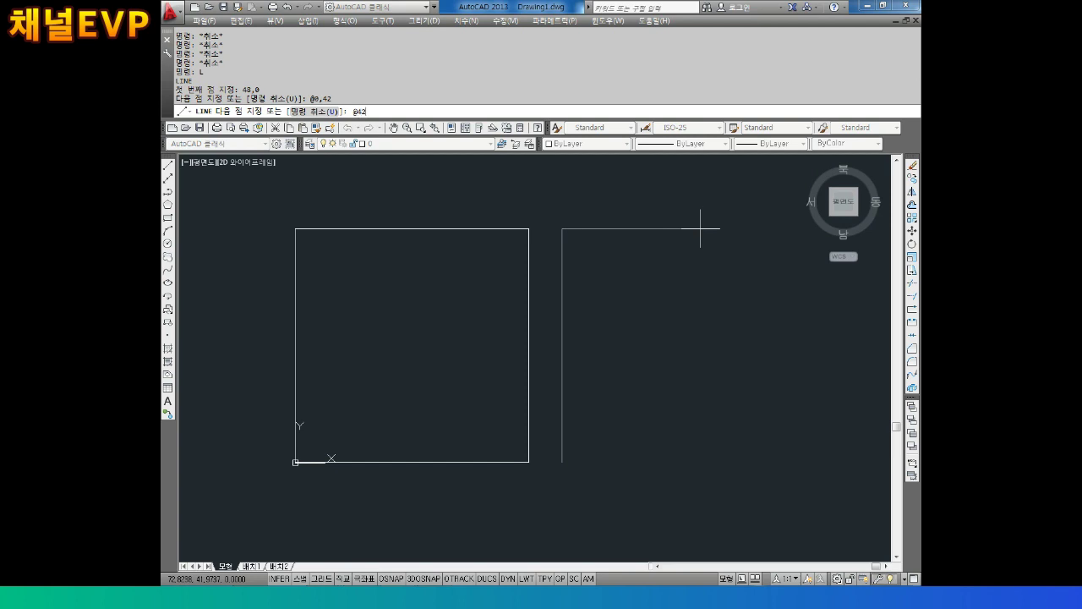
{"action": "type", "text": ",0"}
{"action": "key", "text": "Return"}
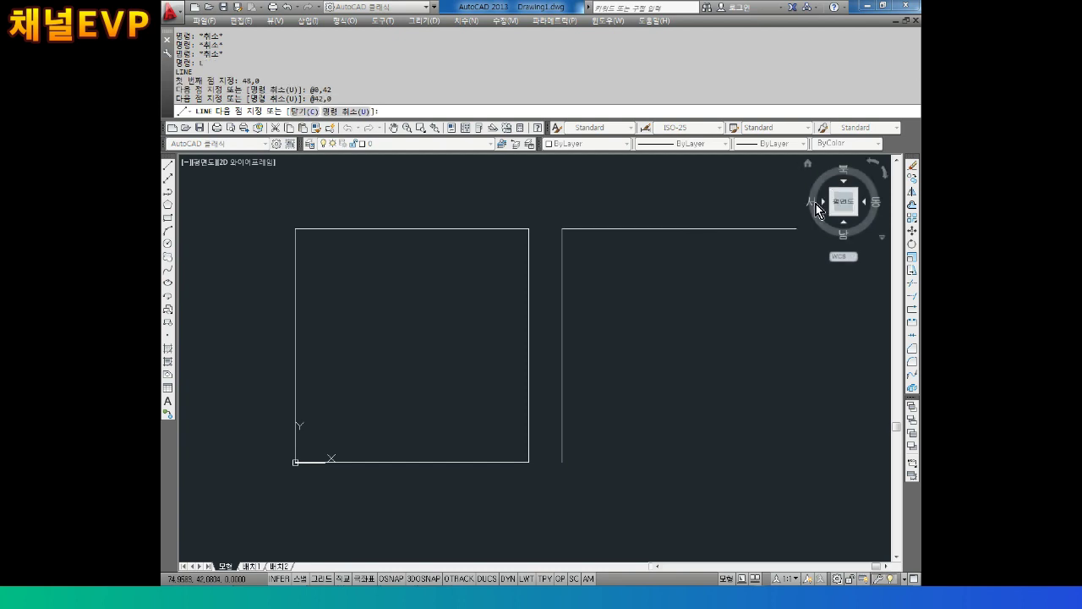
Step: Add the right side @0,-42 and bottom edge @-42,0, then end the LINE command
{"action": "scroll", "coordinate": [724, 313], "scroll_direction": "down", "scroll_amount": 1}
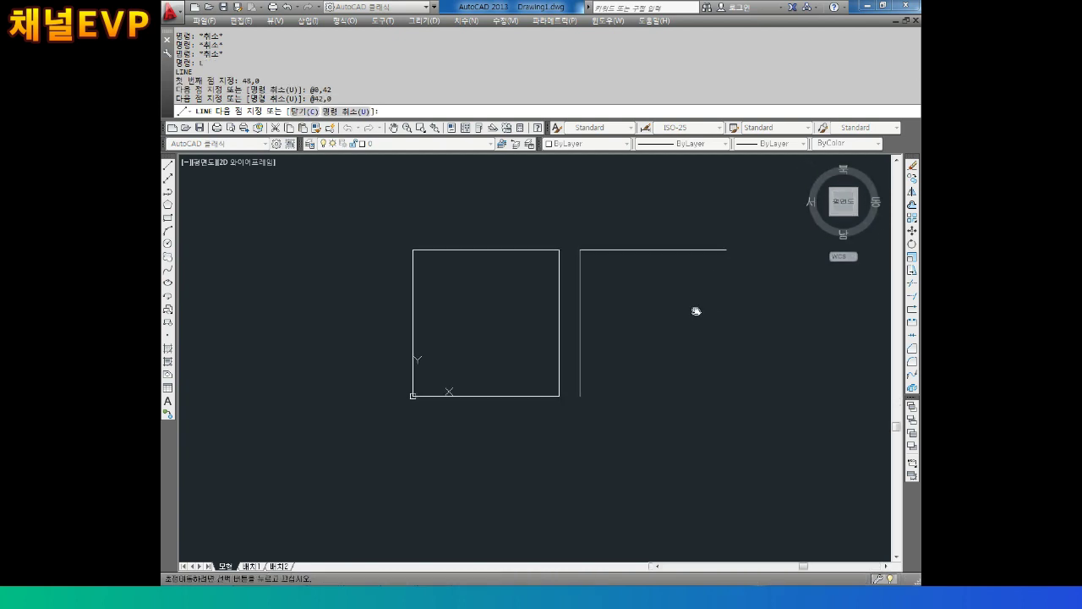
{"action": "type", "text": "@0,-42"}
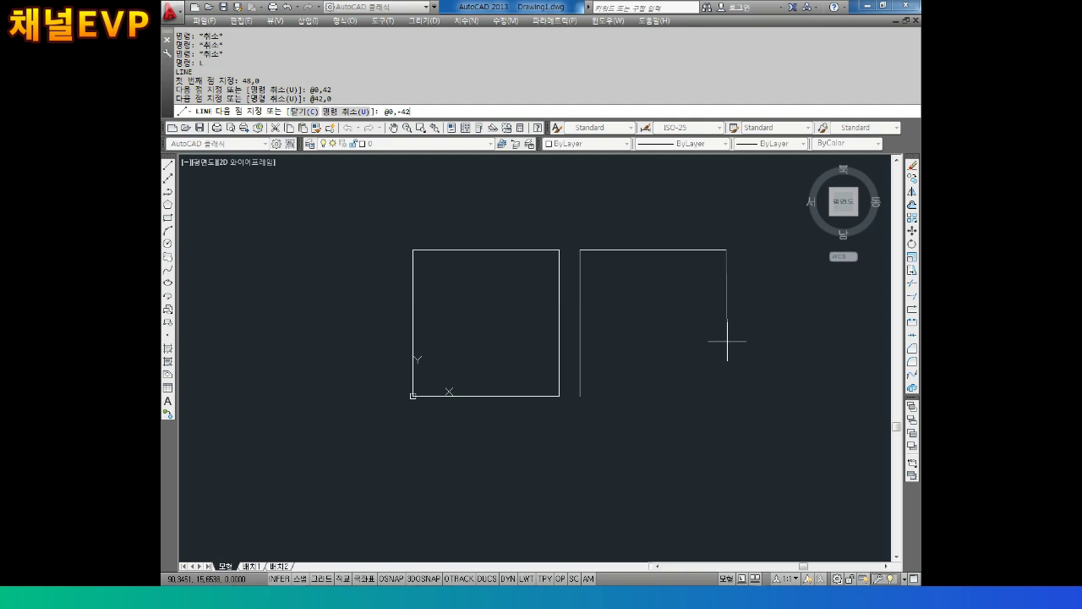
{"action": "key", "text": "Return"}
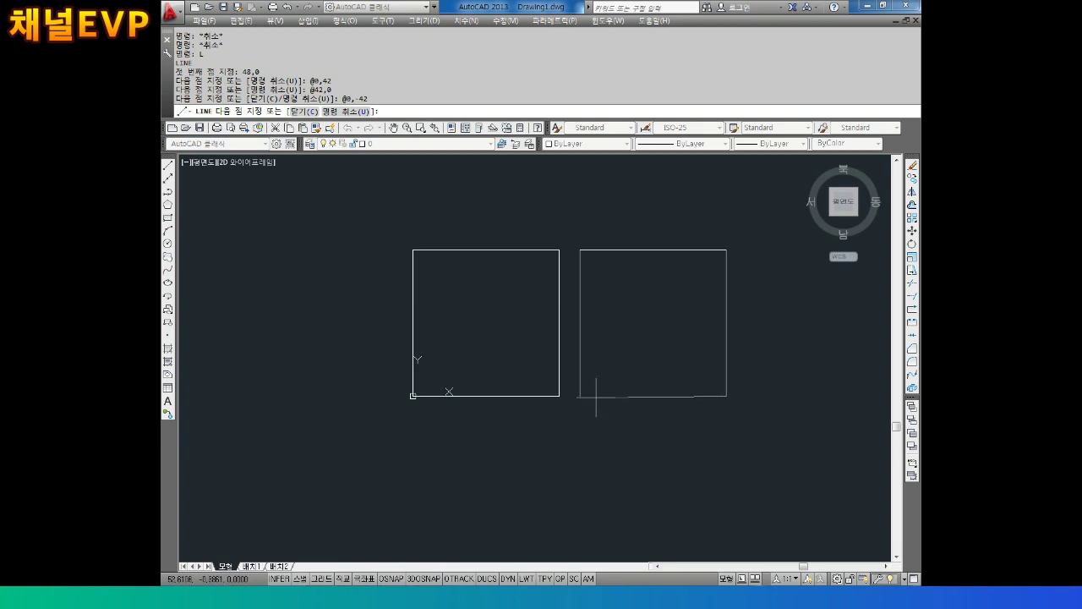
{"action": "type", "text": "@"}
{"action": "type", "text": "-42"}
{"action": "type", "text": ",0"}
{"action": "key", "text": "Return"}
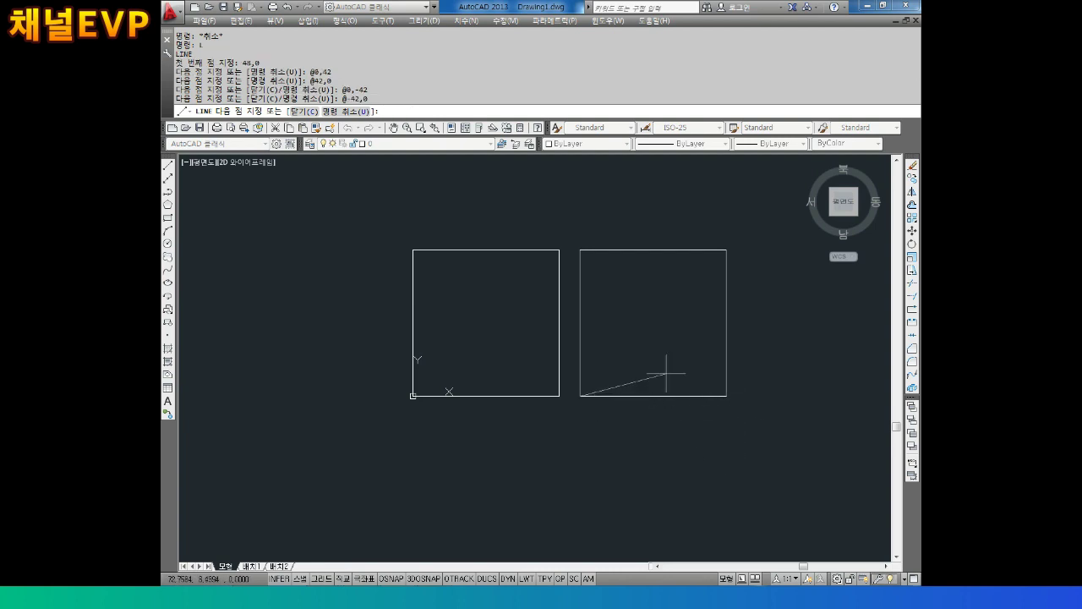
{"action": "middle_click_drag", "start_coordinate": [661, 366], "coordinate": [598, 364]}
{"action": "key", "text": "Escape"}
{"action": "key", "text": "Escape"}
{"action": "key", "text": "Escape"}
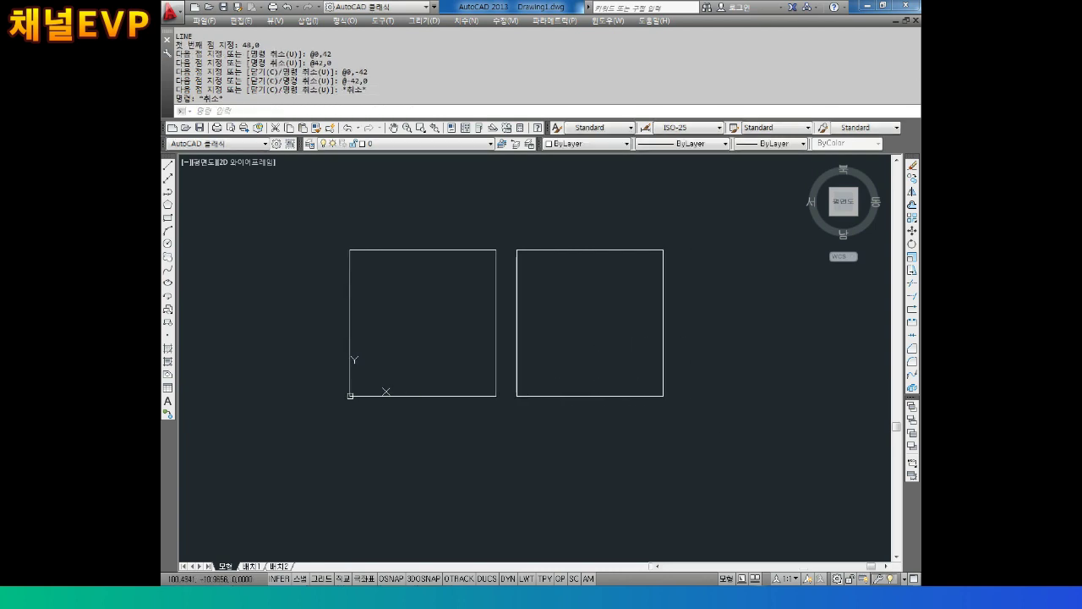
Step: Start a new line at 96,0 and draw the third square's left side with @0,42
{"action": "middle_click_drag", "start_coordinate": [651, 401], "coordinate": [634, 412]}
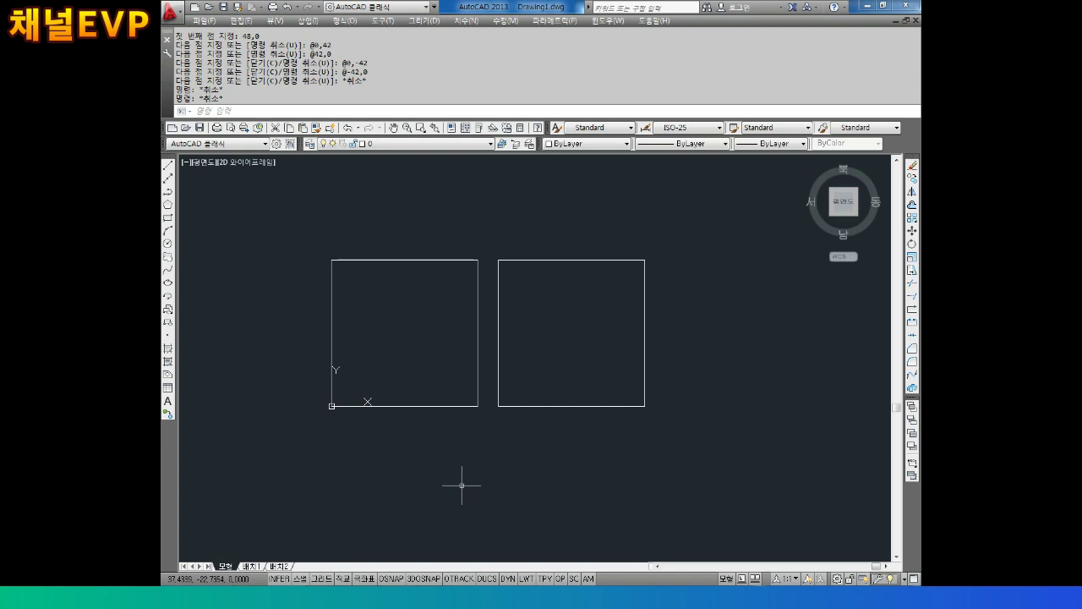
{"action": "middle_click_drag", "start_coordinate": [638, 345], "coordinate": [603, 349]}
{"action": "key", "text": "Escape"}
{"action": "key", "text": "Escape"}
{"action": "key", "text": "Escape"}
{"action": "key", "text": "Escape"}
{"action": "key", "text": "Escape"}
{"action": "key", "text": "Escape"}
{"action": "key", "text": "Escape"}
{"action": "type", "text": "l"}
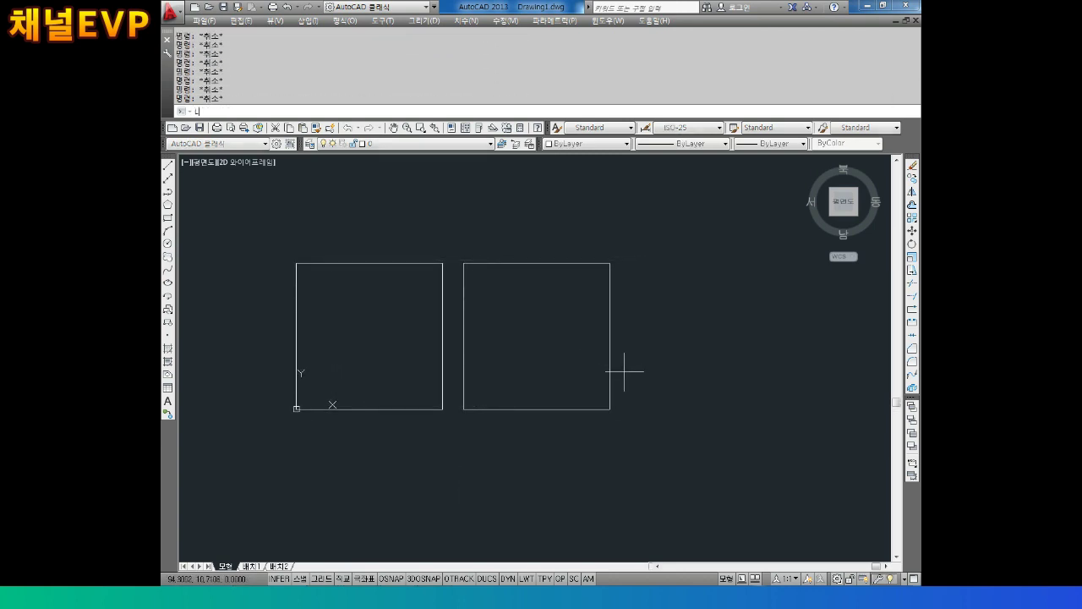
{"action": "key", "text": "Return"}
{"action": "type", "text": "96,0"}
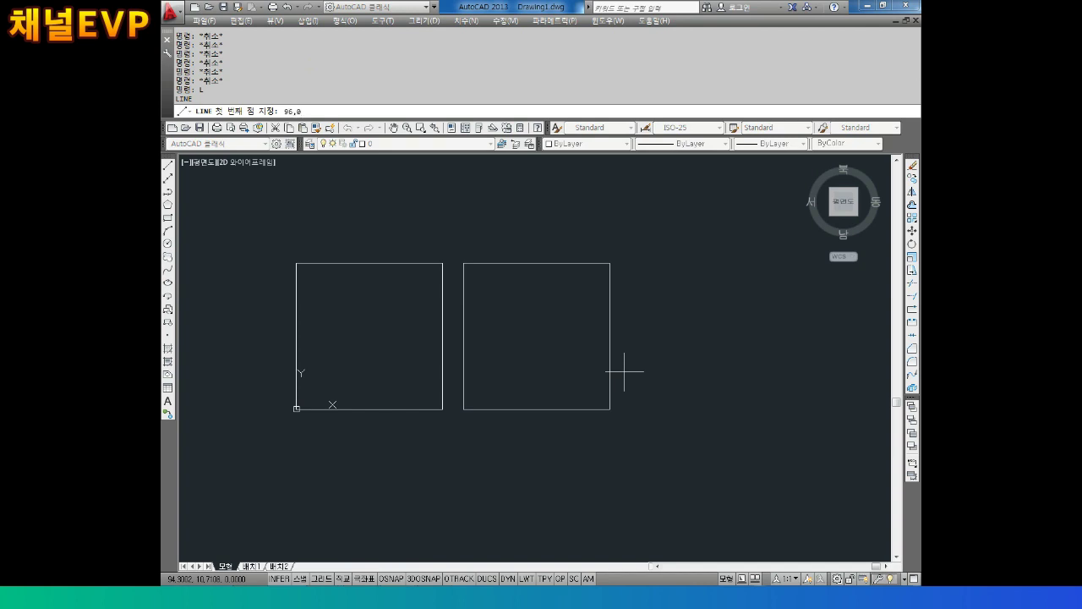
{"action": "key", "text": "Return"}
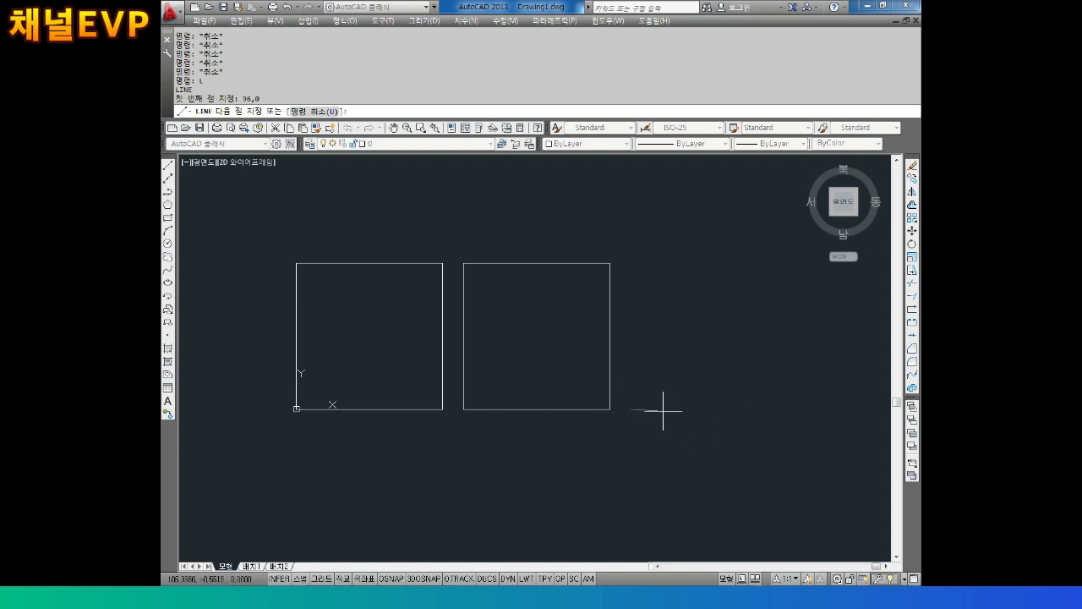
{"action": "scroll", "coordinate": [620, 394], "scroll_direction": "up", "scroll_amount": 2}
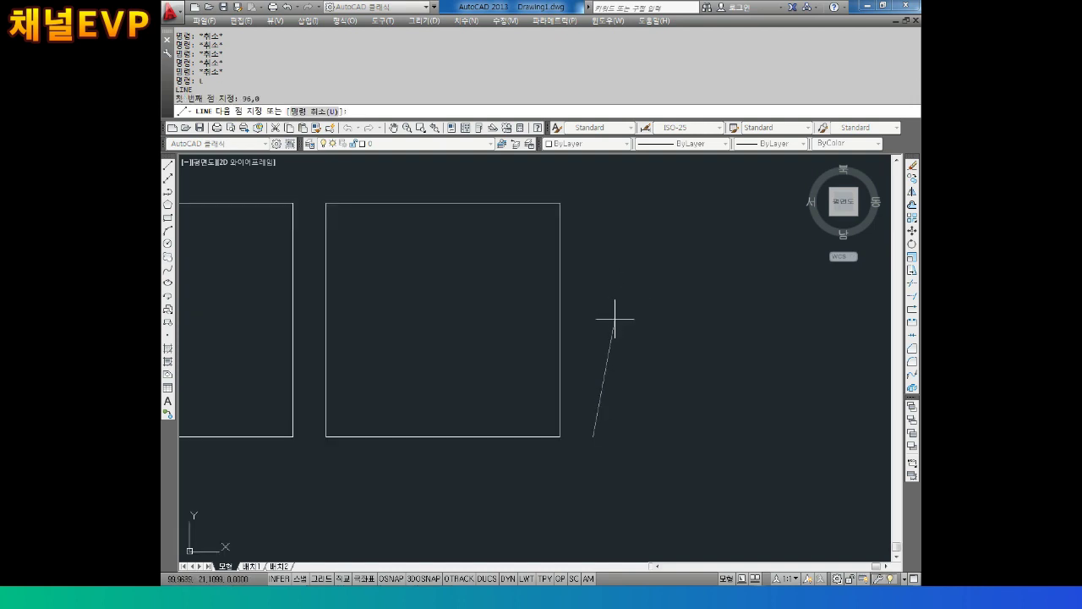
{"action": "type", "text": "@0,"}
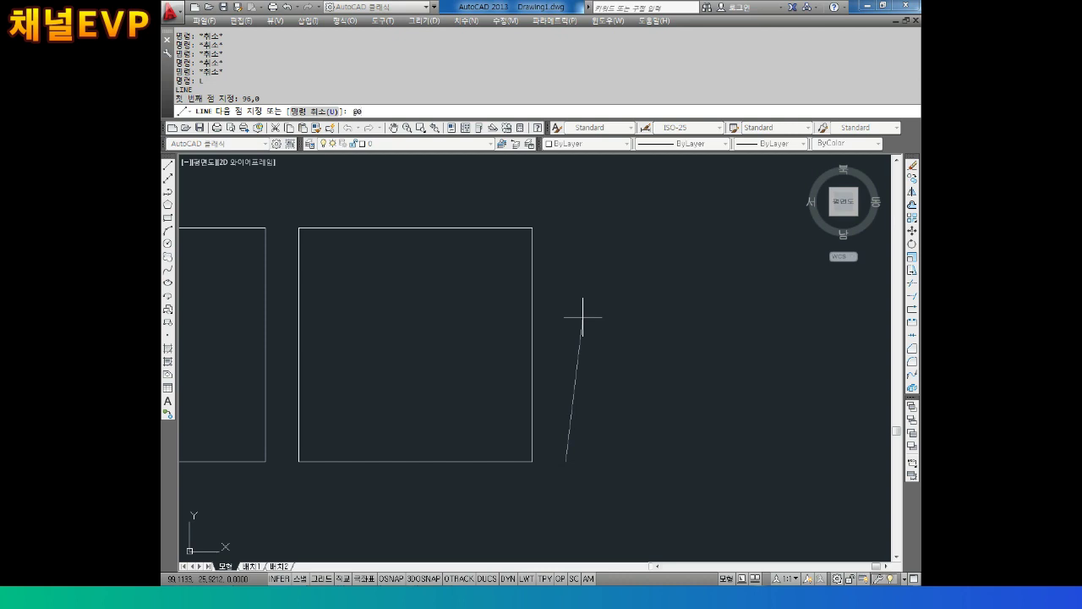
{"action": "type", "text": "42"}
{"action": "key", "text": "Return"}
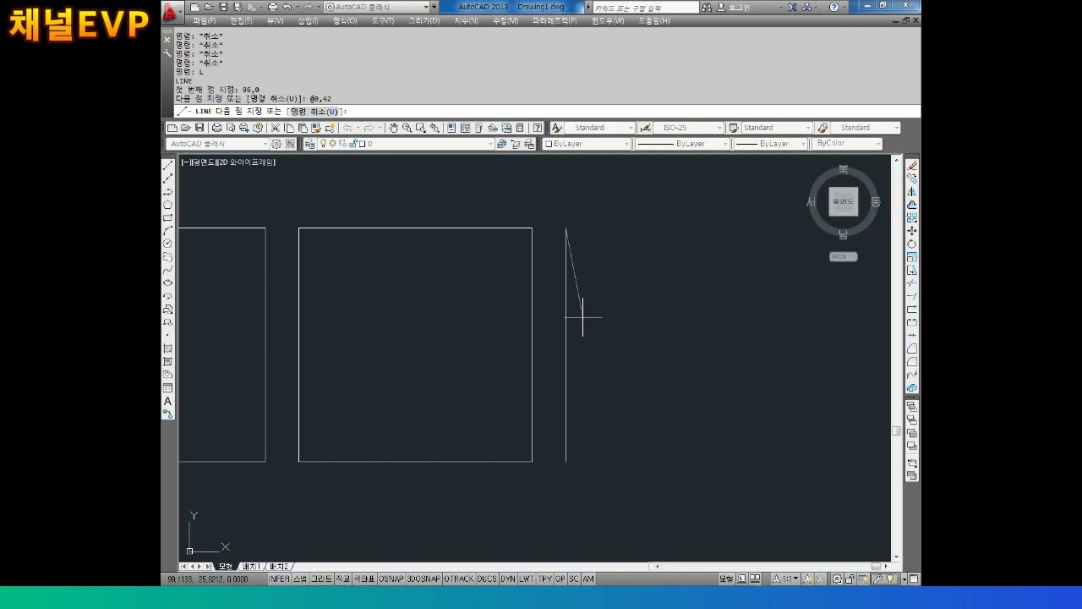
{"action": "middle_click_drag", "start_coordinate": [620, 270], "coordinate": [586, 292]}
{"action": "type", "text": "@"}
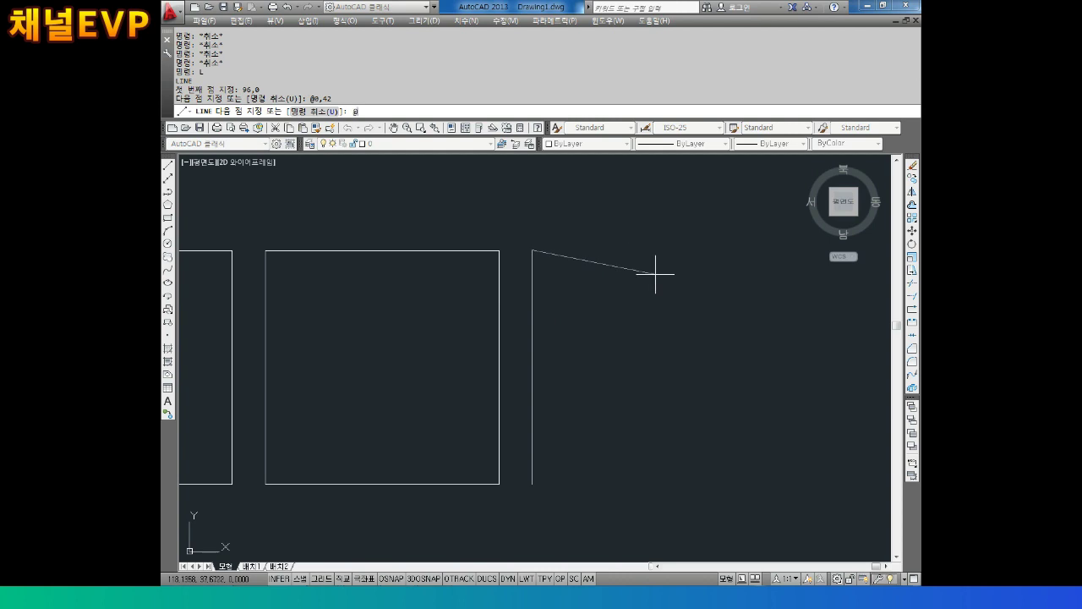
{"action": "type", "text": "42,42"}
{"action": "key", "text": "Return"}
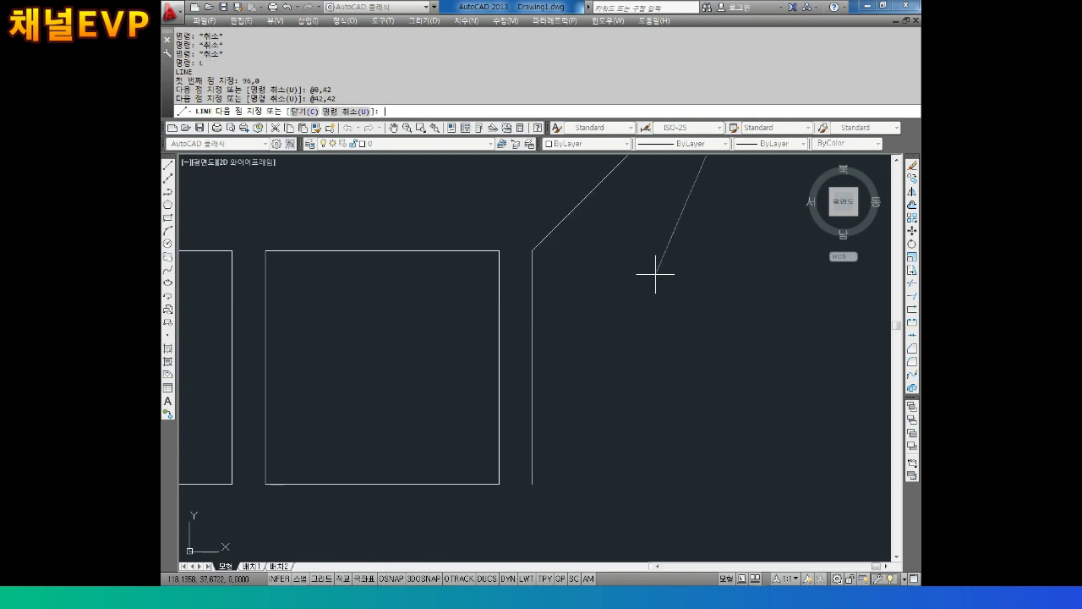
{"action": "scroll", "coordinate": [668, 296], "scroll_direction": "down", "scroll_amount": 4}
{"action": "middle_click_drag", "start_coordinate": [648, 299], "coordinate": [561, 344]}
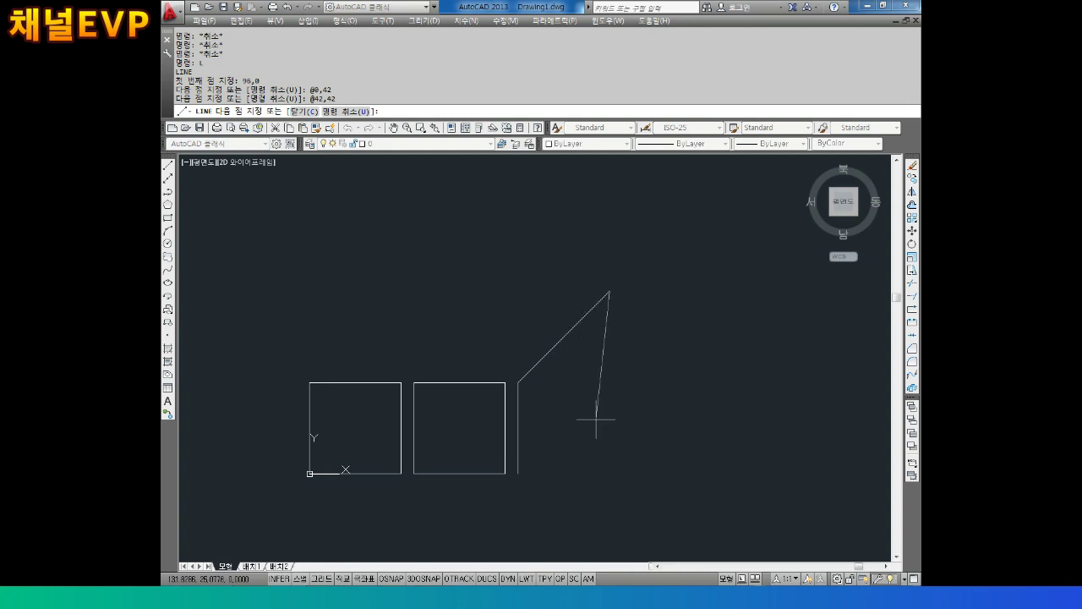
{"action": "scroll", "coordinate": [568, 372], "scroll_direction": "up", "scroll_amount": 2}
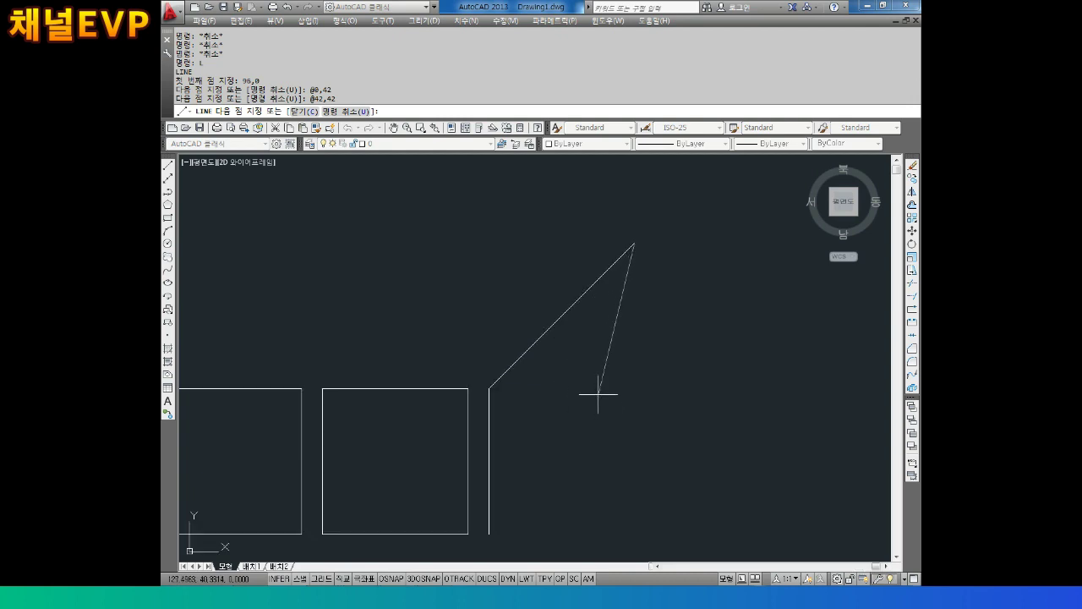
{"action": "left_click", "coordinate": [477, 572]}
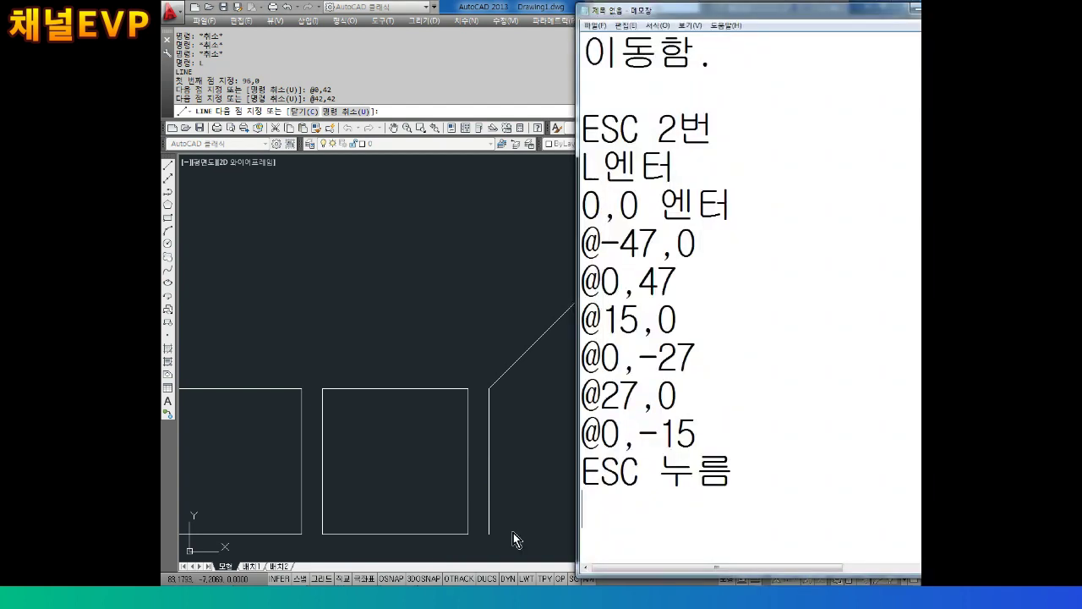
Step: Add a 'U엔터' line to the Notepad notes and return to the AutoCAD drawing
{"action": "key", "text": "Return"}
{"action": "key", "text": "Return"}
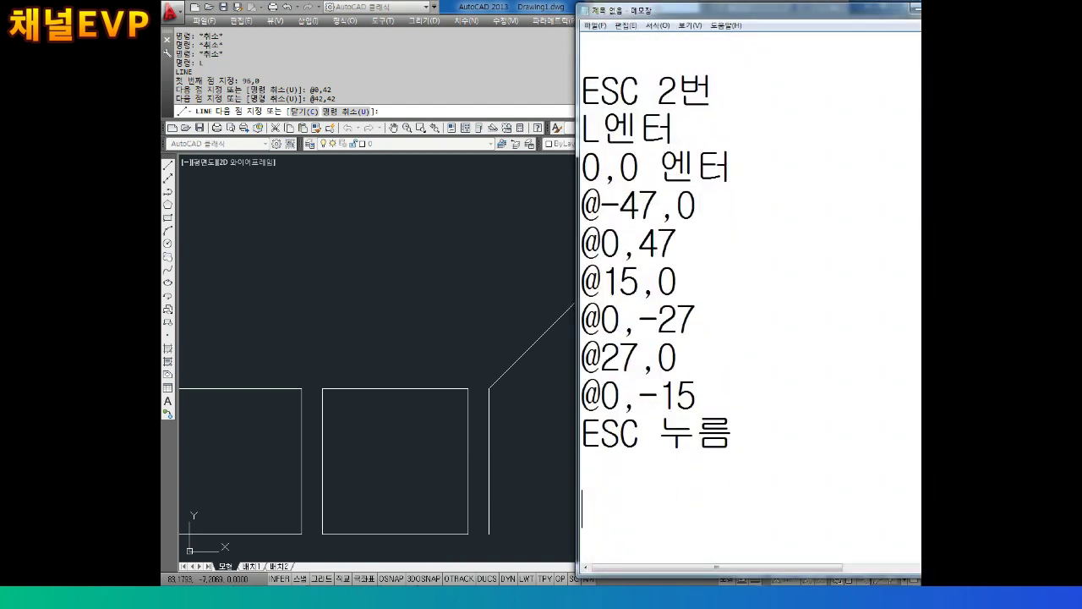
{"action": "type", "text": "U엔터"}
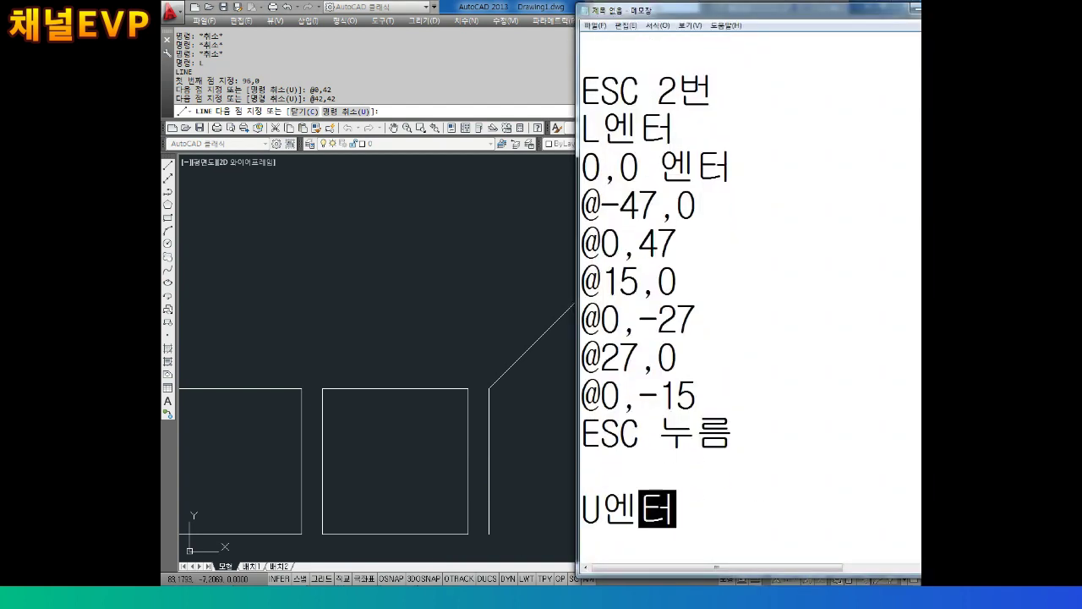
{"action": "key", "text": "Return"}
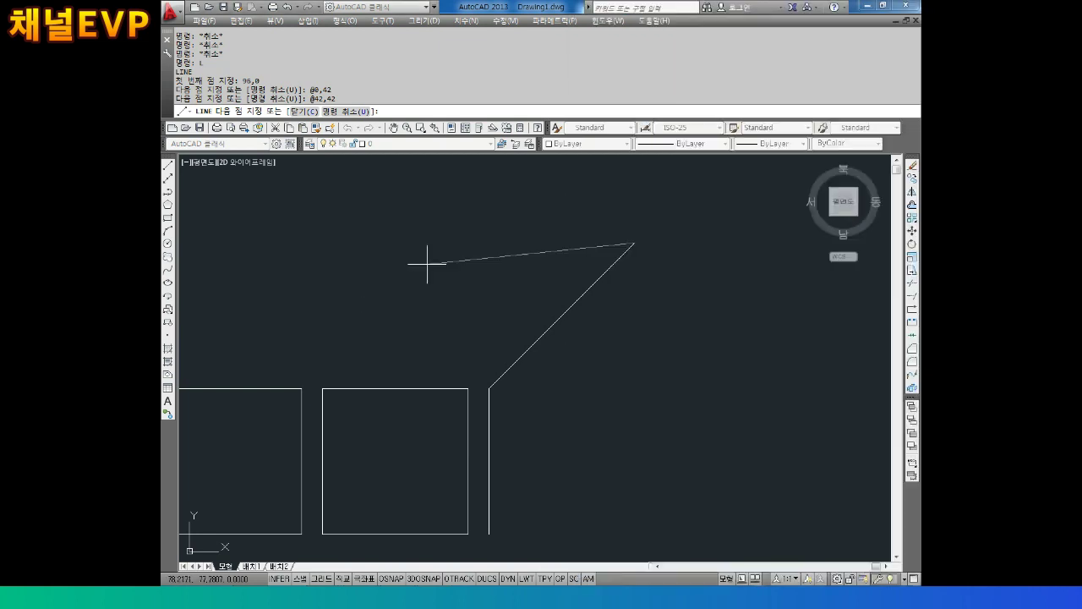
{"action": "left_click", "coordinate": [421, 281]}
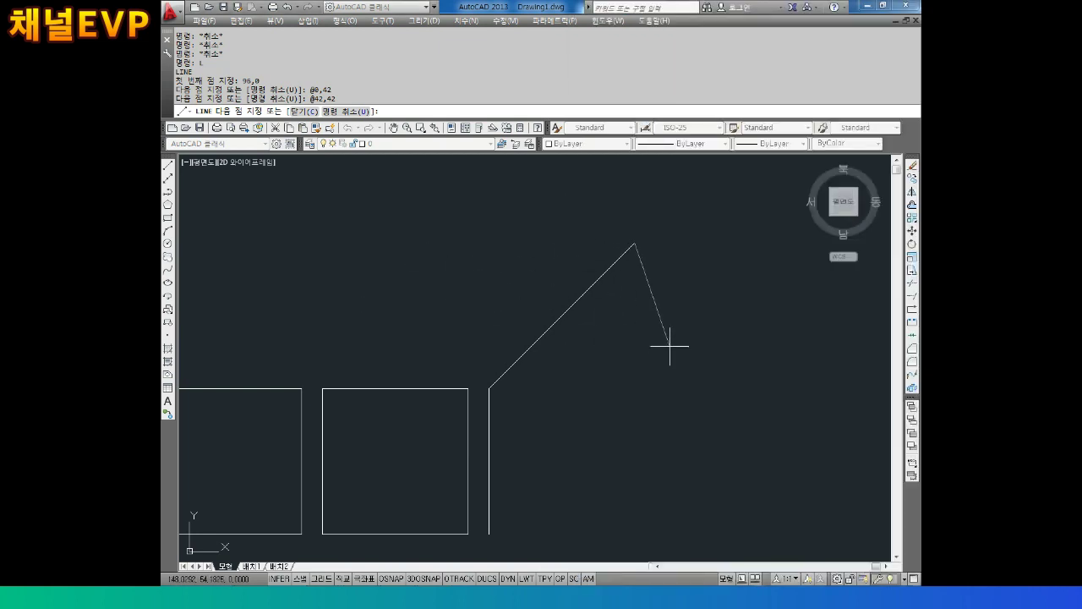
{"action": "type", "text": "ㅕ"}
{"action": "key", "text": "Return"}
{"action": "scroll", "coordinate": [490, 394], "scroll_direction": "up", "scroll_amount": 4}
{"action": "middle_click_drag", "start_coordinate": [491, 394], "coordinate": [508, 336]}
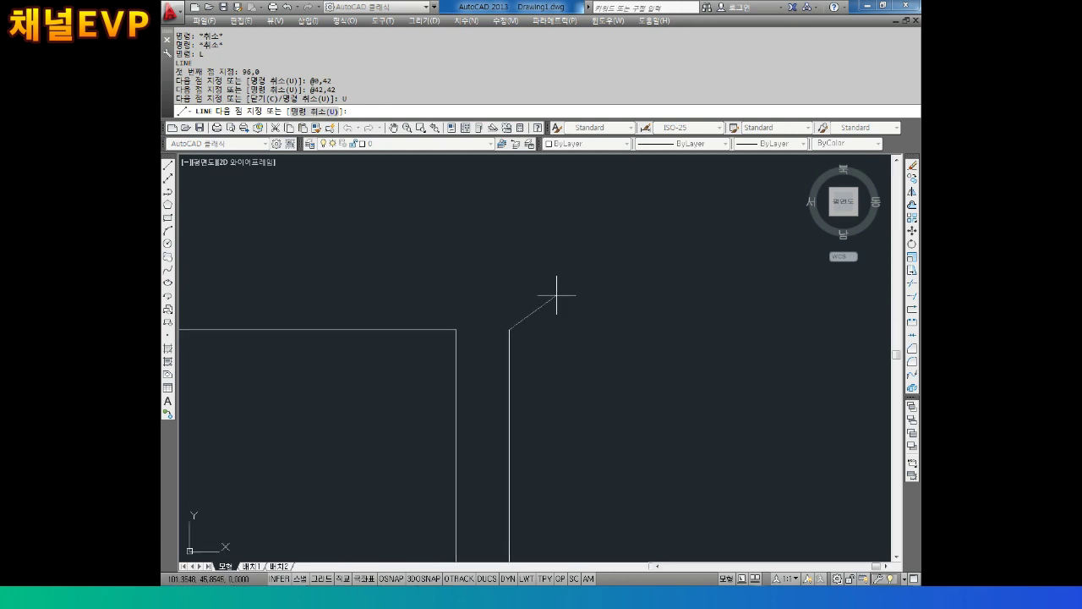
{"action": "scroll", "coordinate": [560, 344], "scroll_direction": "down", "scroll_amount": 2}
{"action": "middle_click_drag", "start_coordinate": [561, 344], "coordinate": [546, 356]}
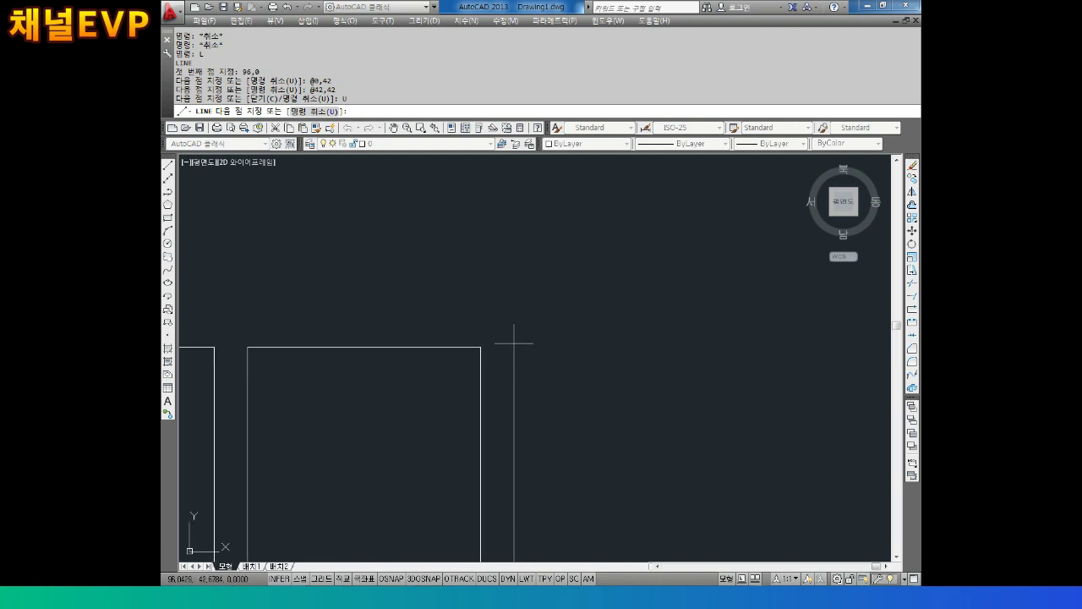
{"action": "scroll", "coordinate": [516, 355], "scroll_direction": "down", "scroll_amount": 4}
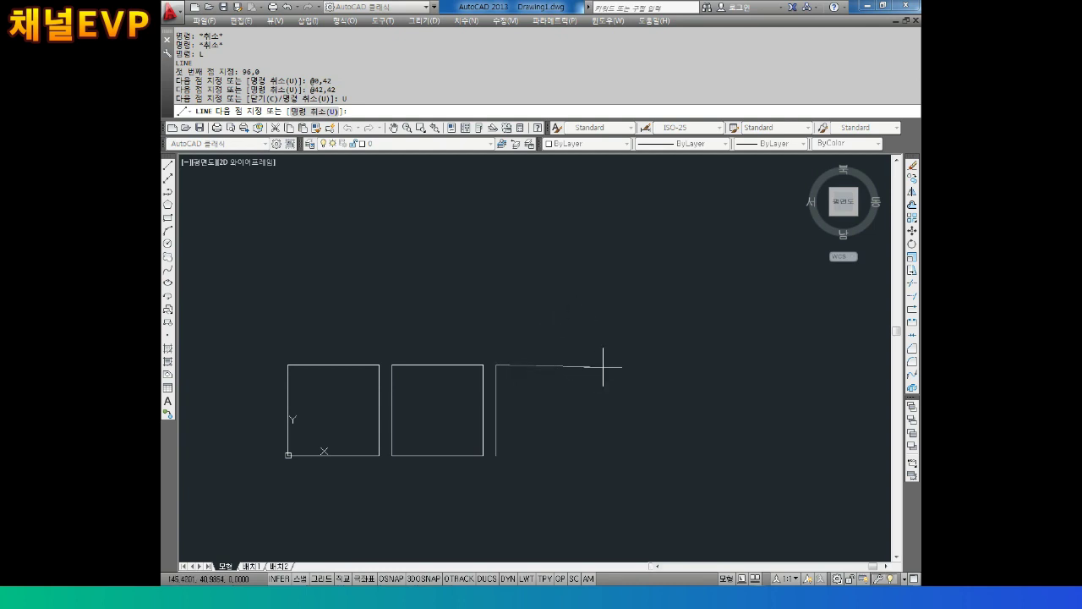
{"action": "type", "text": "@45"}
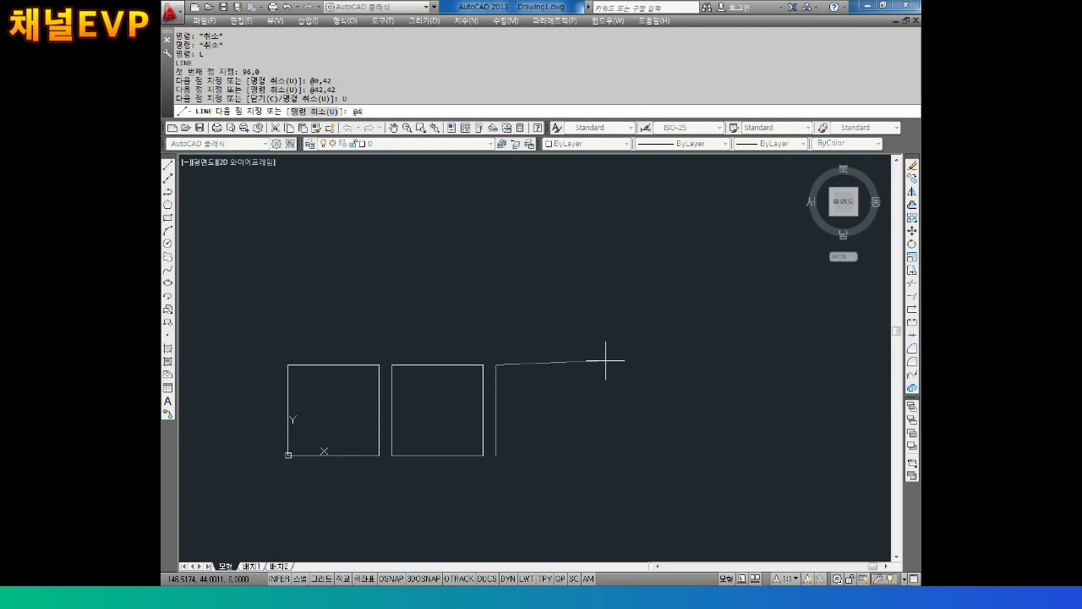
{"action": "type", "text": "2"}
{"action": "type", "text": "0"}
{"action": "key", "text": "Return"}
Step: Close the third square with @0,-42 and @-42,0, end LINE, and center all three squares
{"action": "scroll", "coordinate": [575, 434], "scroll_direction": "up", "scroll_amount": 2}
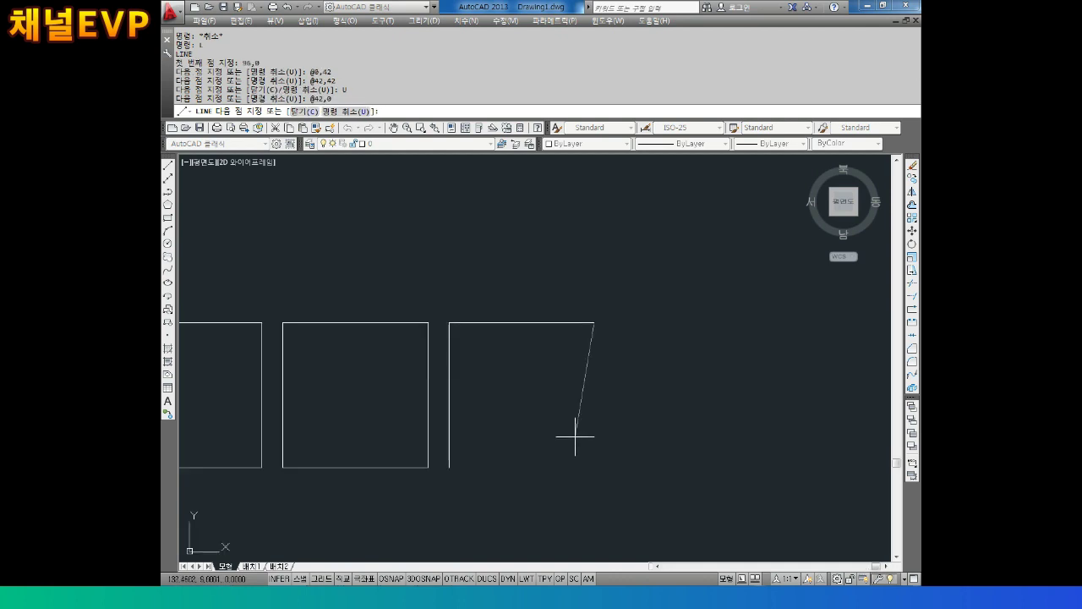
{"action": "scroll", "coordinate": [575, 435], "scroll_direction": "up", "scroll_amount": 2}
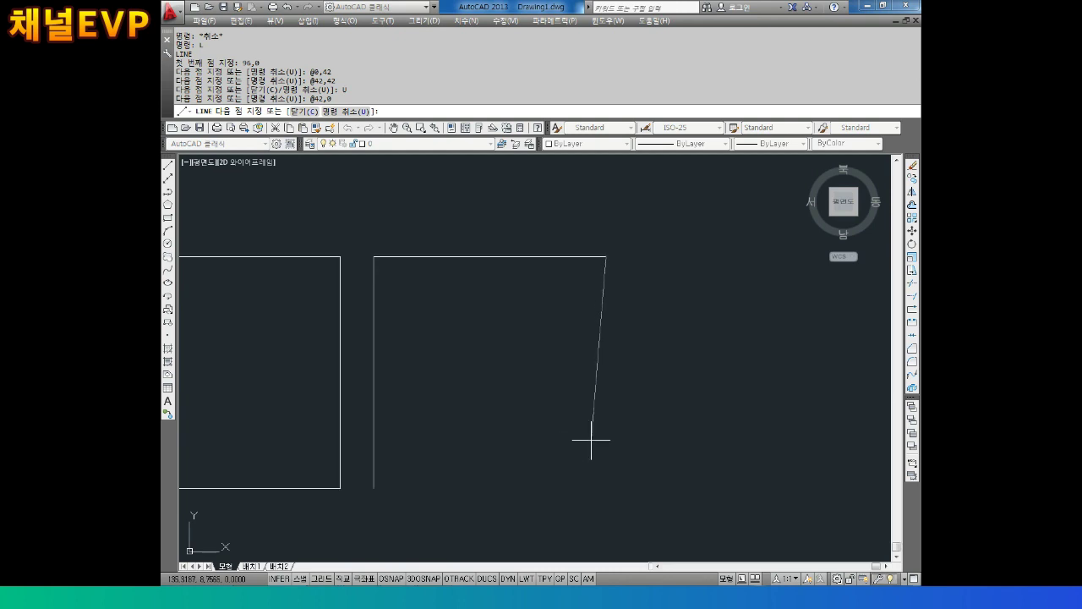
{"action": "type", "text": "@0,"}
{"action": "type", "text": "-42"}
{"action": "key", "text": "Return"}
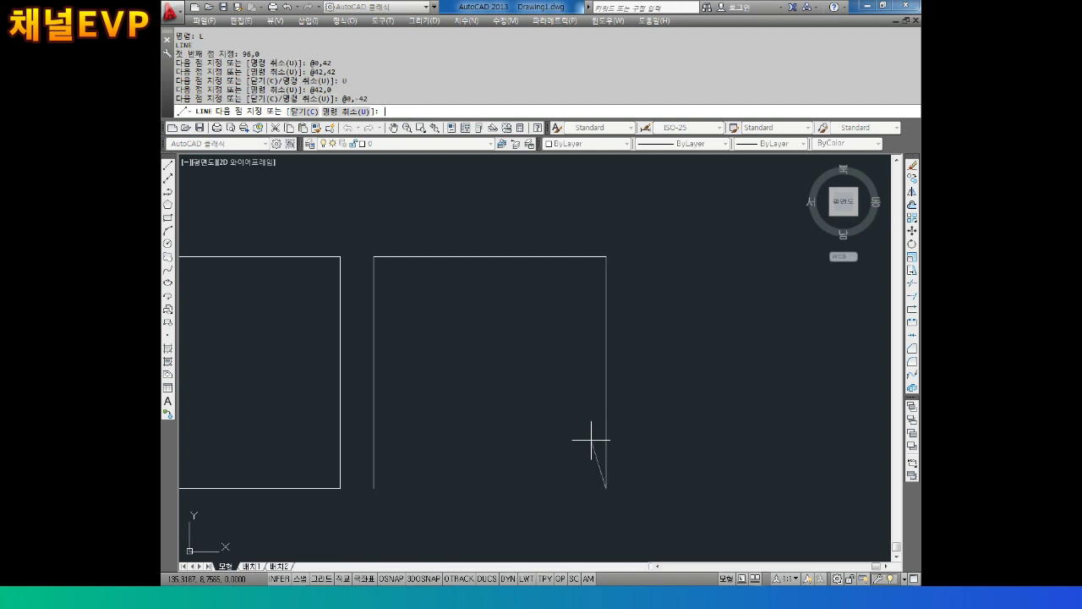
{"action": "type", "text": "@-42,"}
{"action": "type", "text": "0"}
{"action": "key", "text": "Return"}
{"action": "key", "text": "Escape"}
{"action": "key", "text": "Escape"}
{"action": "key", "text": "Escape"}
{"action": "scroll", "coordinate": [478, 440], "scroll_direction": "down", "scroll_amount": 2}
{"action": "middle_click_drag", "start_coordinate": [447, 434], "coordinate": [663, 395]}
{"action": "scroll", "coordinate": [648, 381], "scroll_direction": "down", "scroll_amount": 2}
{"action": "scroll", "coordinate": [611, 398], "scroll_direction": "up", "scroll_amount": 2}
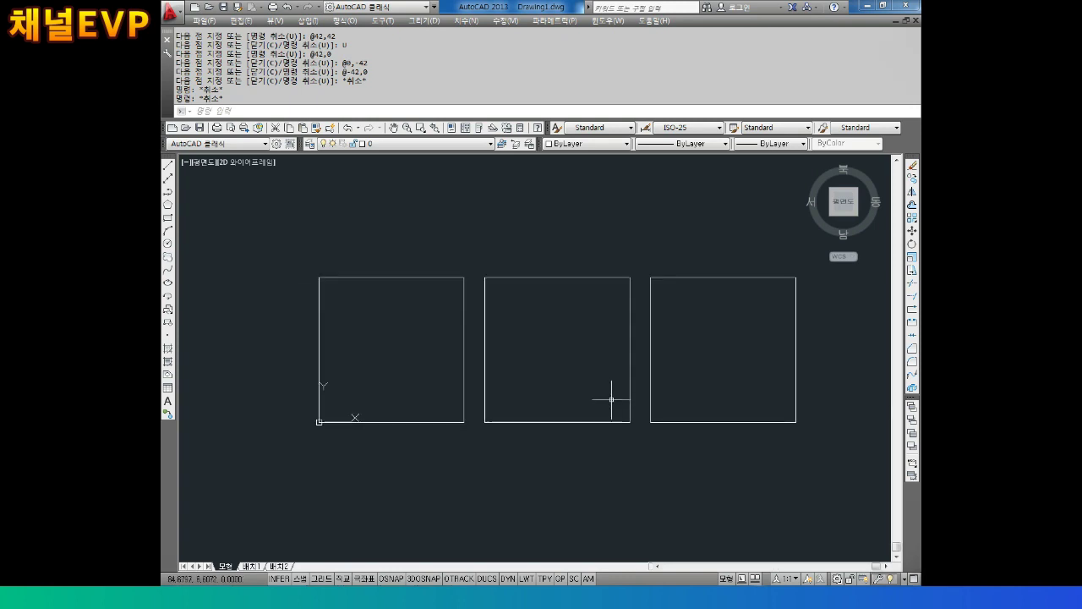